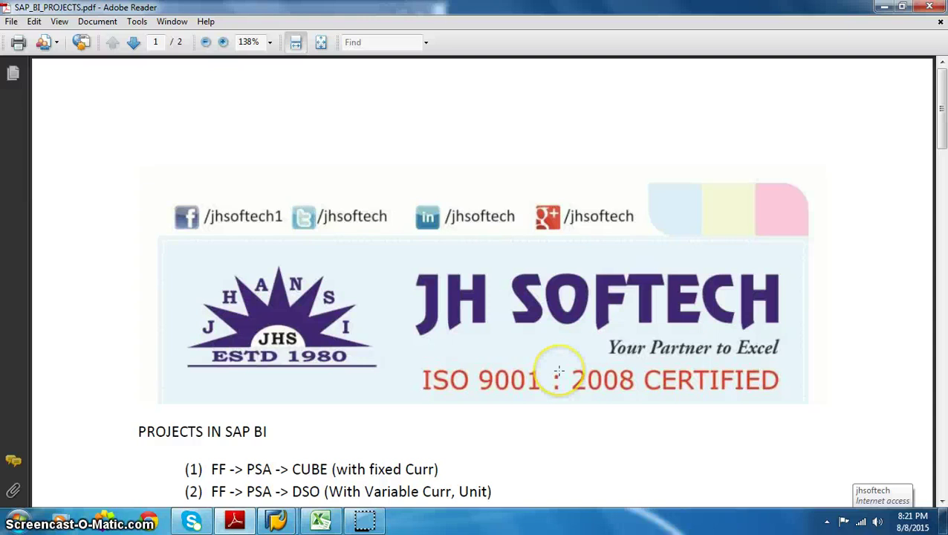
# Review the SAP BI project list down to INFOSETS Creation & Usage, and switch to the SAP Edit MultiProvider session.
pyautogui.scroll(-10, 499, 339)
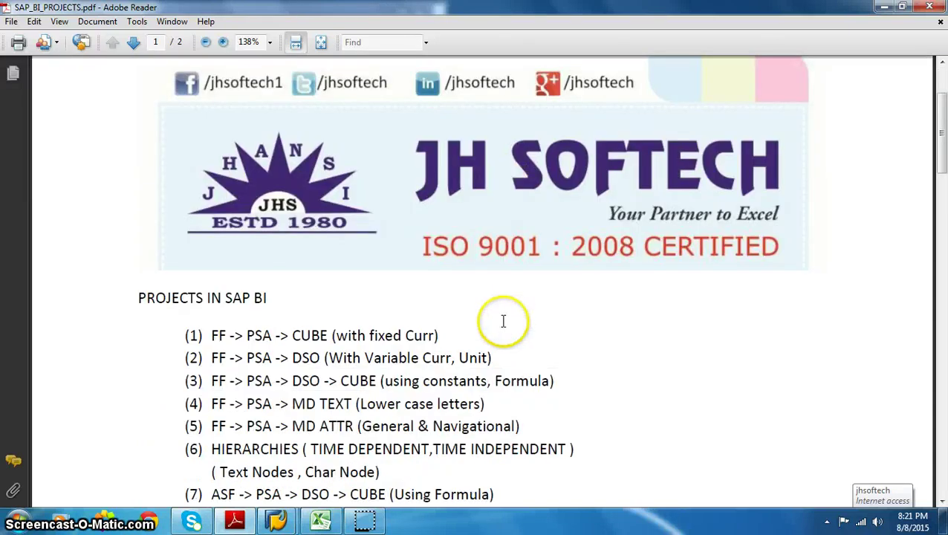
pyautogui.scroll(-10, 499, 339)
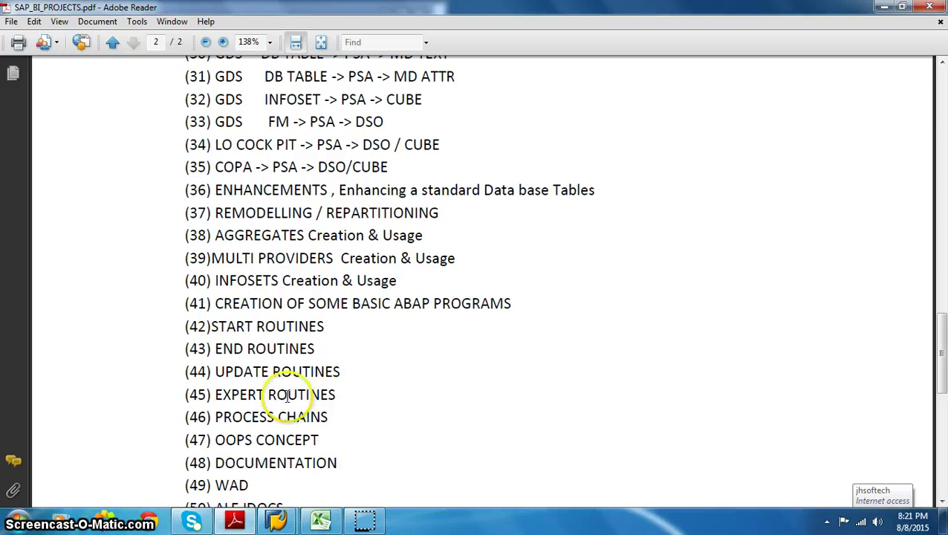
pyautogui.moveTo(212, 280); pyautogui.dragTo(423, 279)
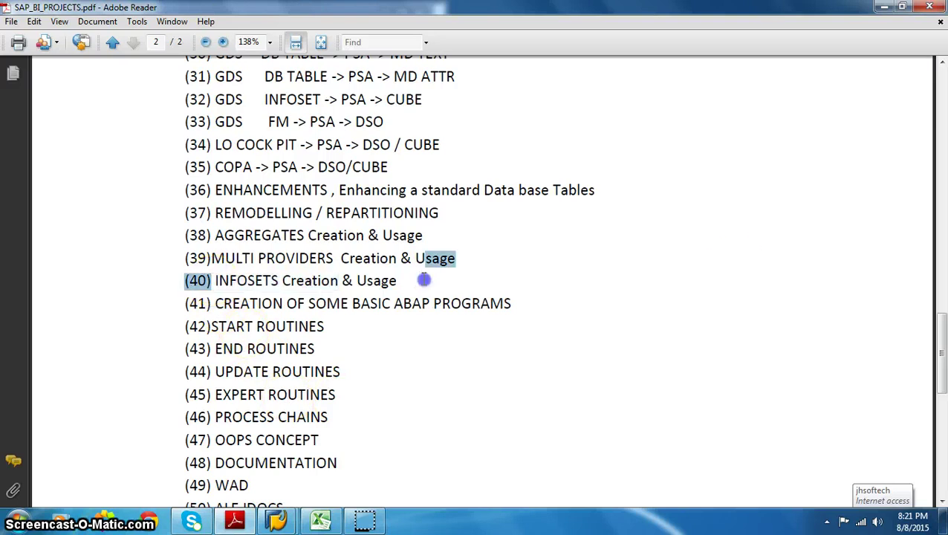
pyautogui.click(884, 7)
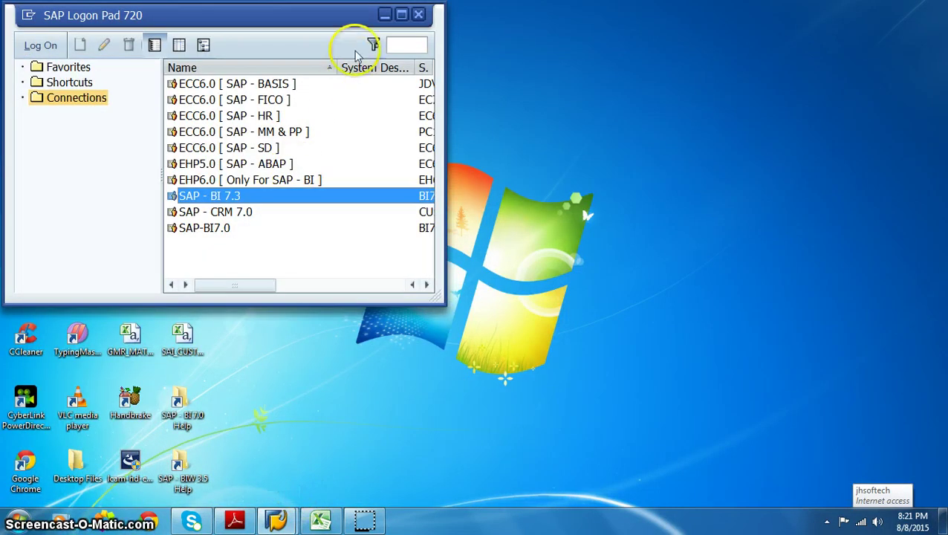
pyautogui.click(386, 14)
pyautogui.moveTo(277, 520)
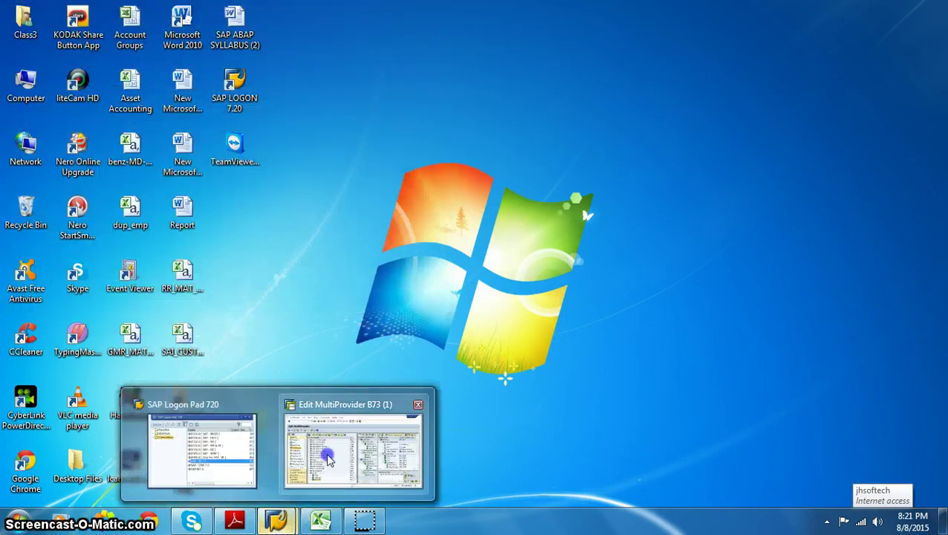
pyautogui.click(283, 413)
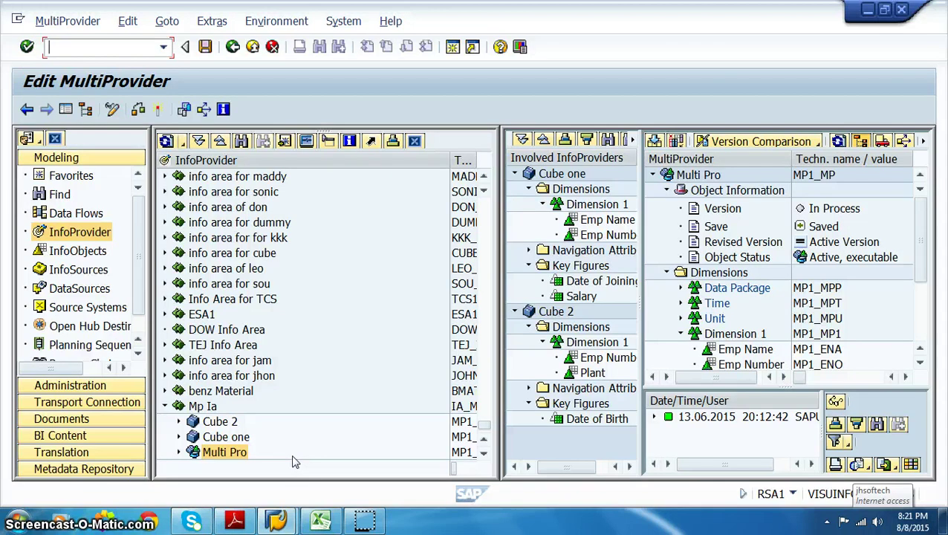
# Try to create an InfoArea at the InfoProvider root with technical name JH5_IA and long description JH5 IA.
pyautogui.rightClick(239, 162)
pyautogui.click(279, 170)
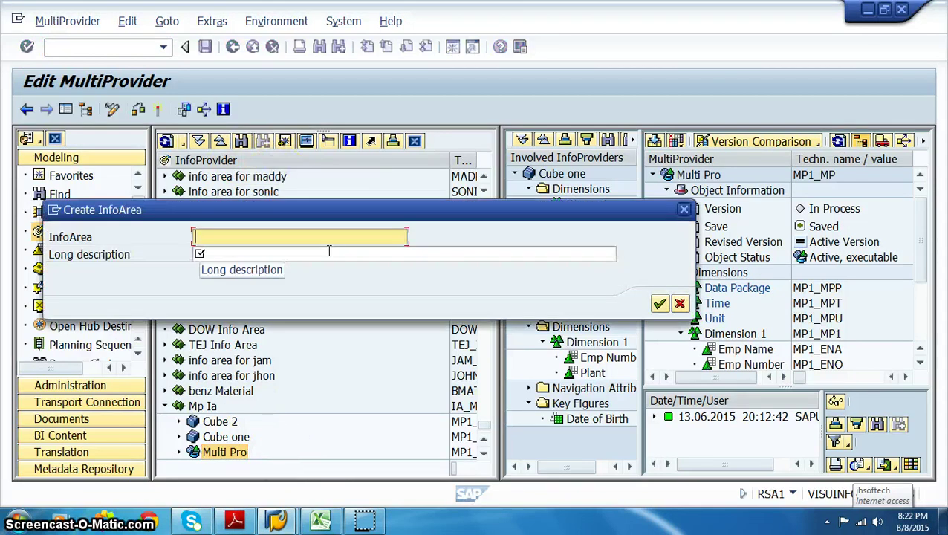
pyautogui.write('JH')
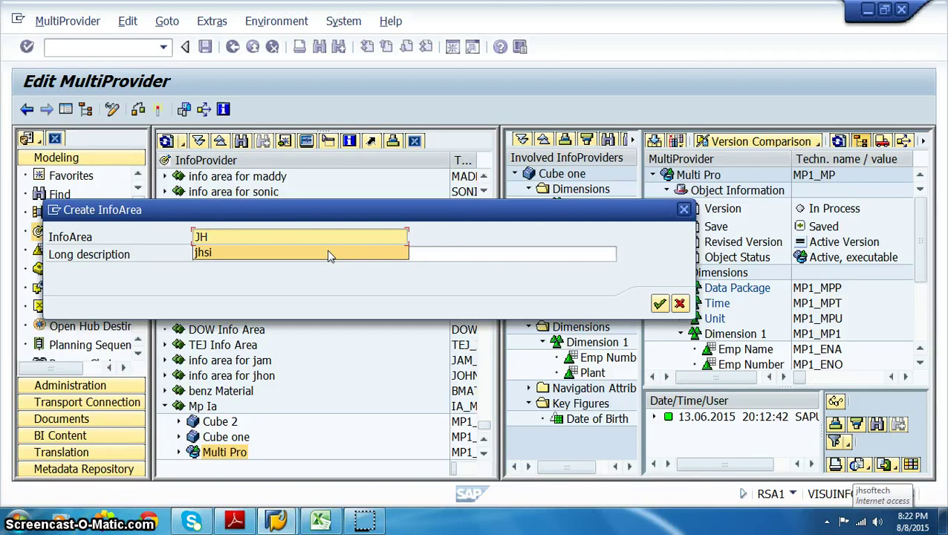
pyautogui.write('5')
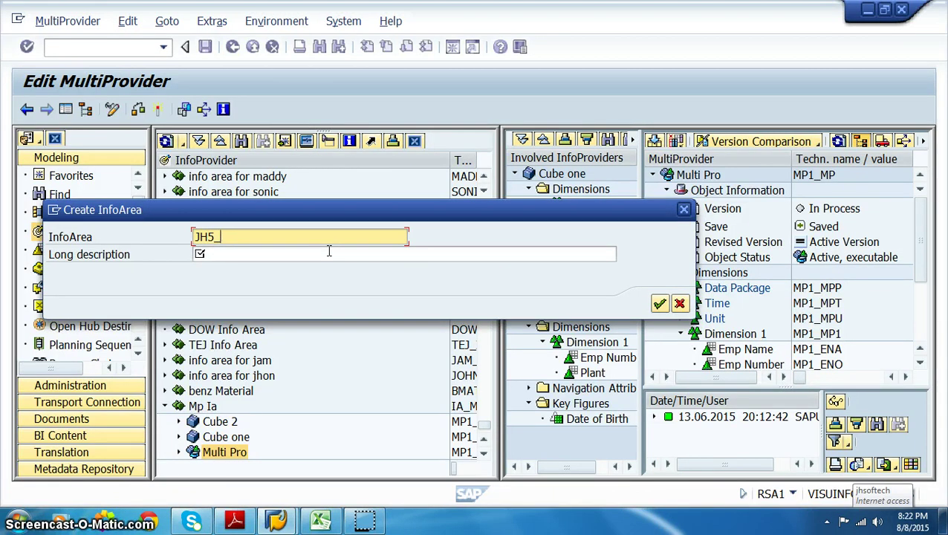
pyautogui.write('_IA')
pyautogui.press('Tab')
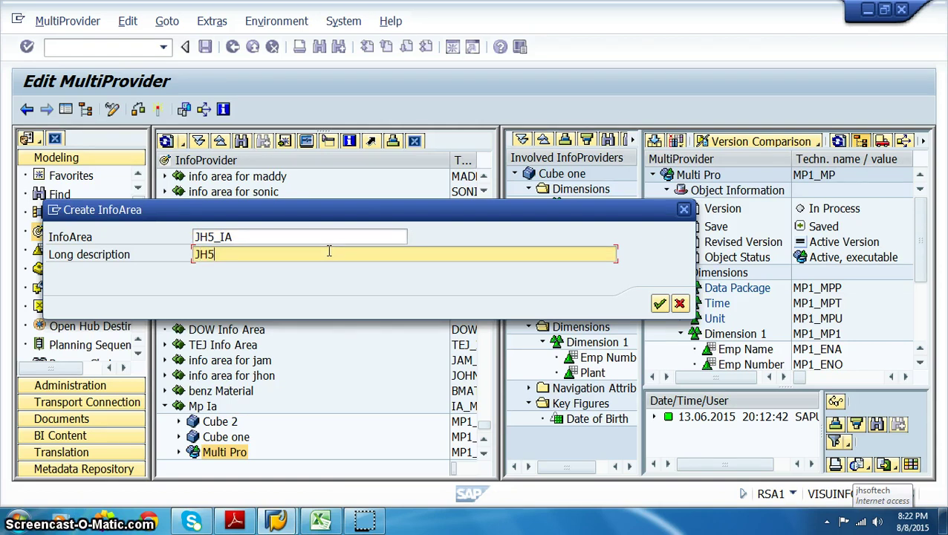
pyautogui.press('Return')
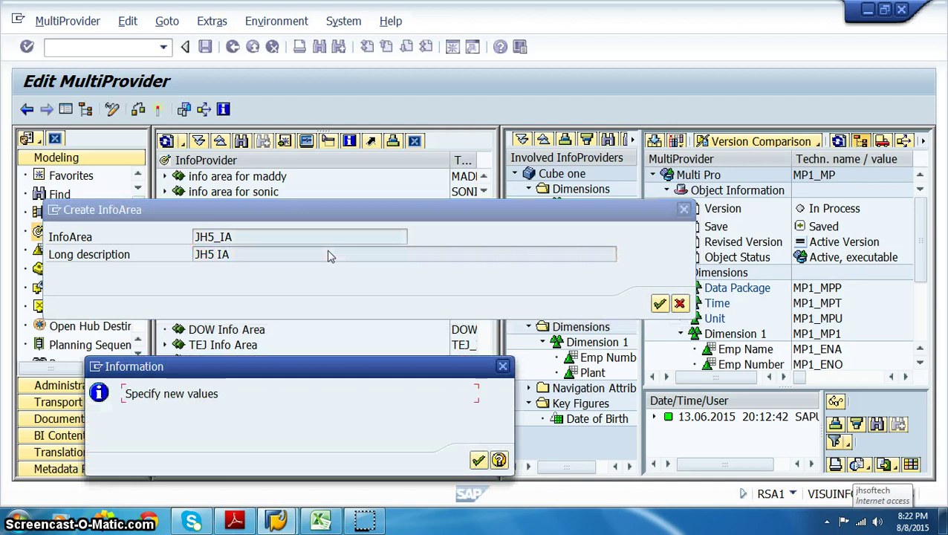
# Change the InfoArea's technical name to JH6_IA and create it.
pyautogui.click(478, 461)
pyautogui.click(214, 236)
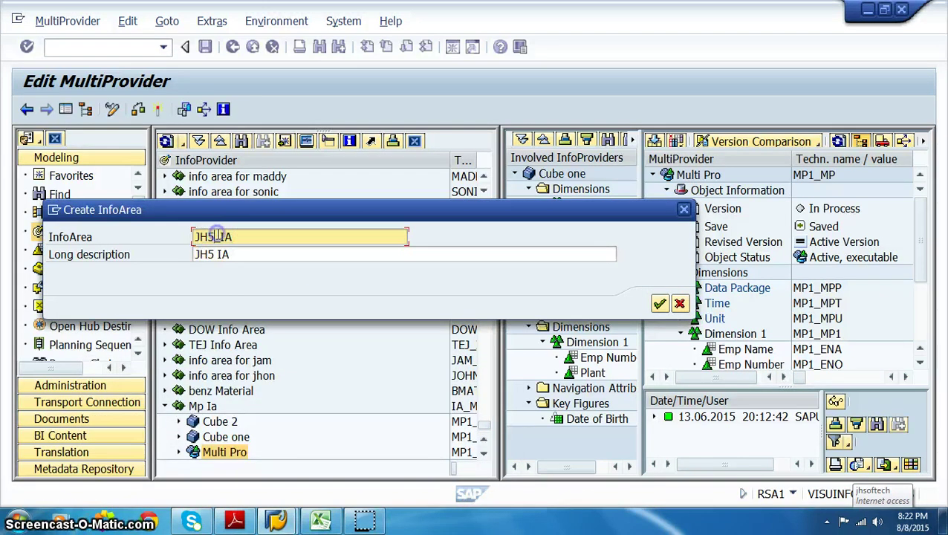
pyautogui.write('_')
pyautogui.press('Return')
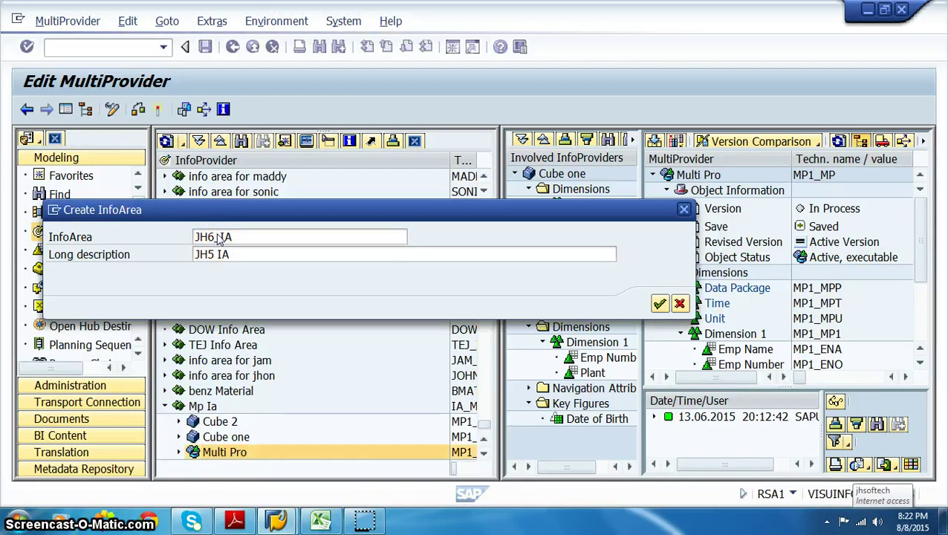
pyautogui.rightClick(207, 451)
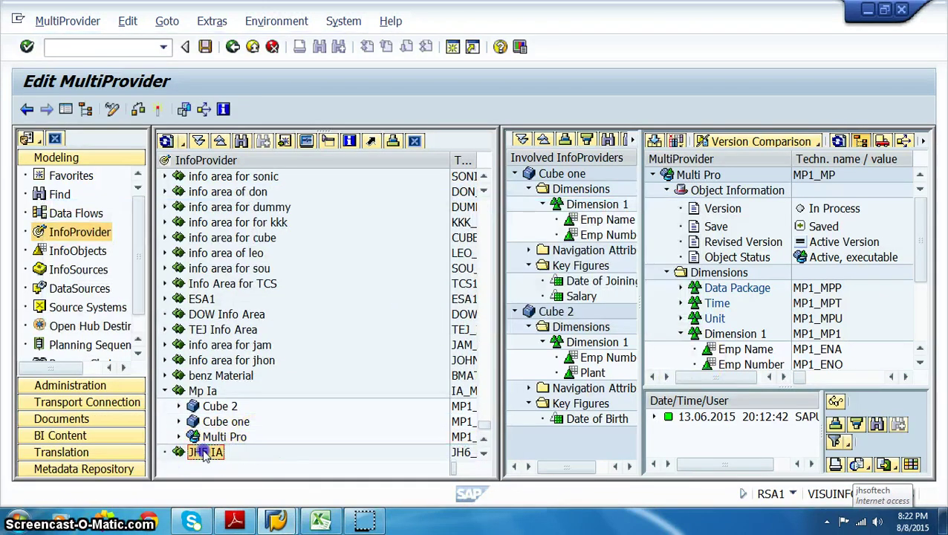
pyautogui.click(246, 440)
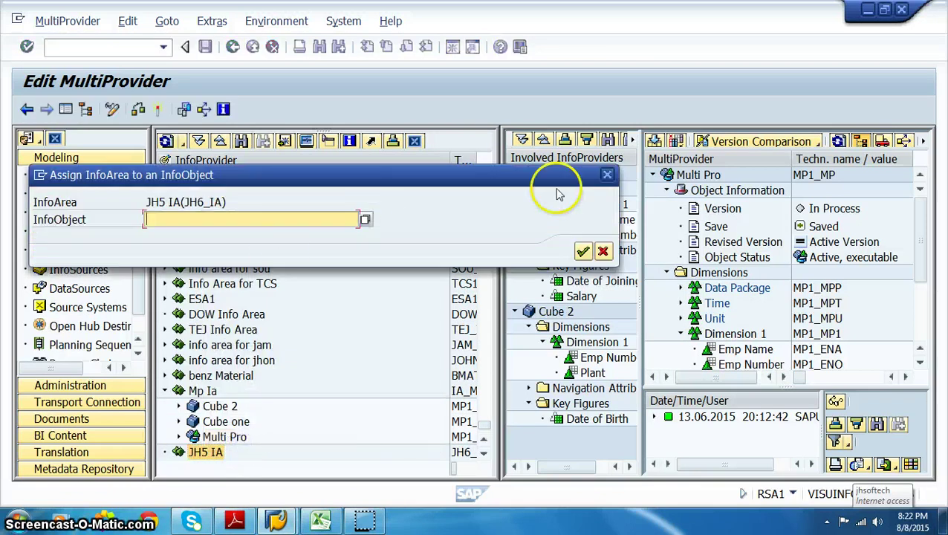
pyautogui.click(607, 174)
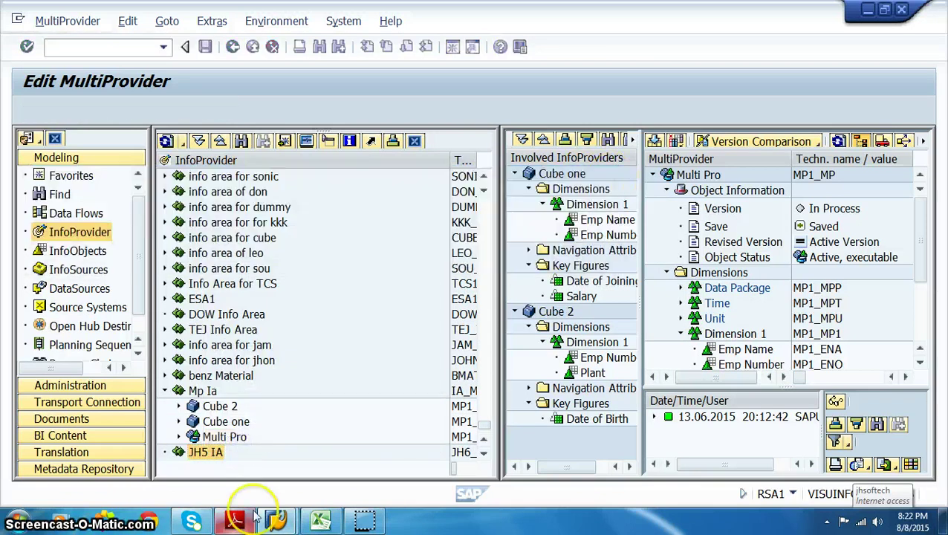
pyautogui.rightClick(206, 451)
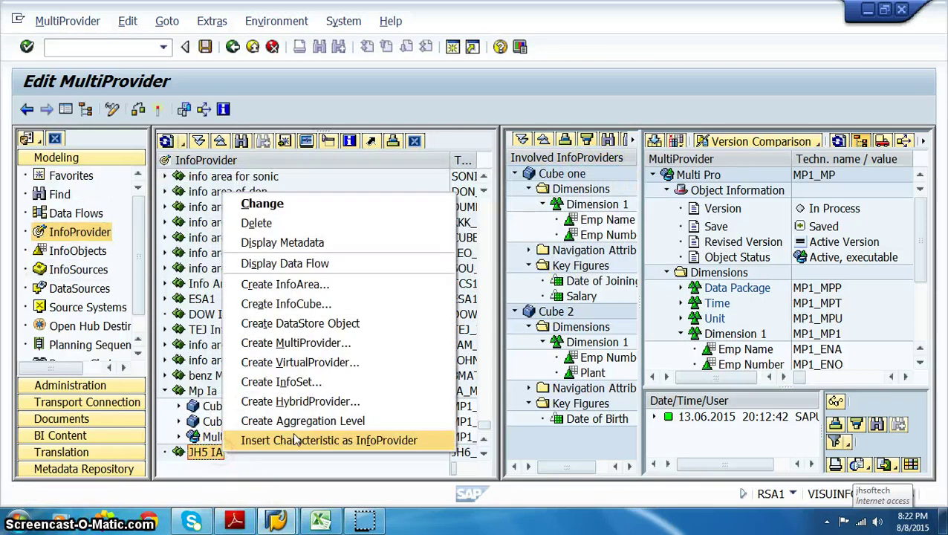
# Create and activate a characteristic InfoObject catalog JH6_IOC described as CHARS under the JH5 IA InfoArea.
pyautogui.click(74, 250)
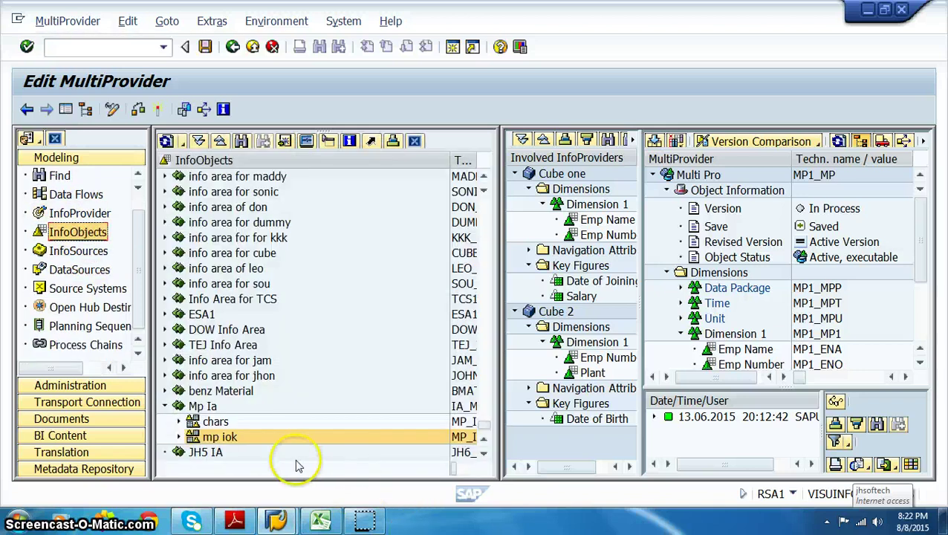
pyautogui.click(214, 452)
pyautogui.rightClick(214, 453)
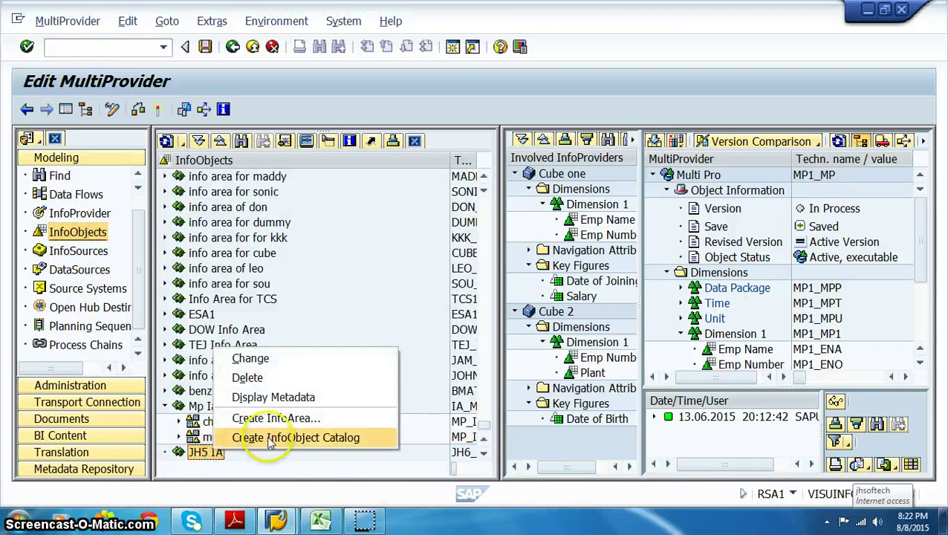
pyautogui.click(269, 438)
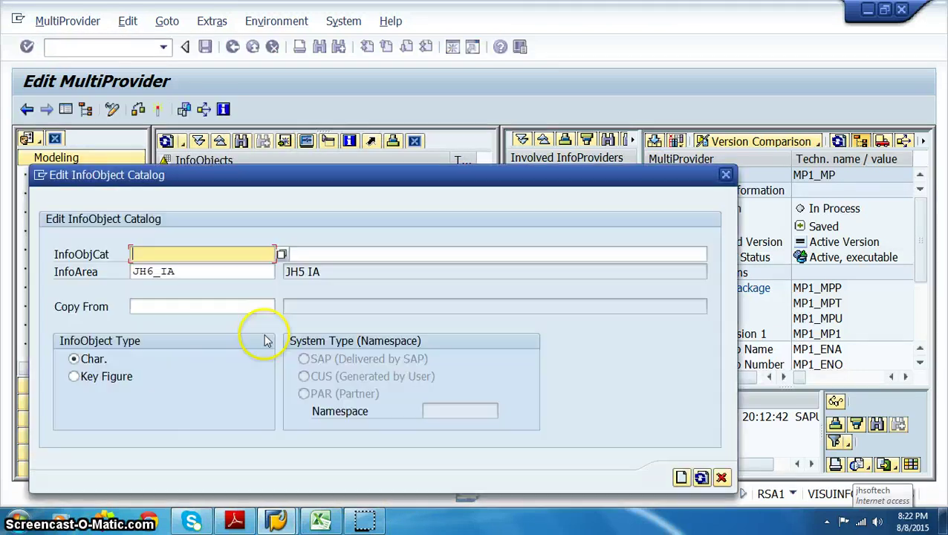
pyautogui.click(243, 254)
pyautogui.write('JH')
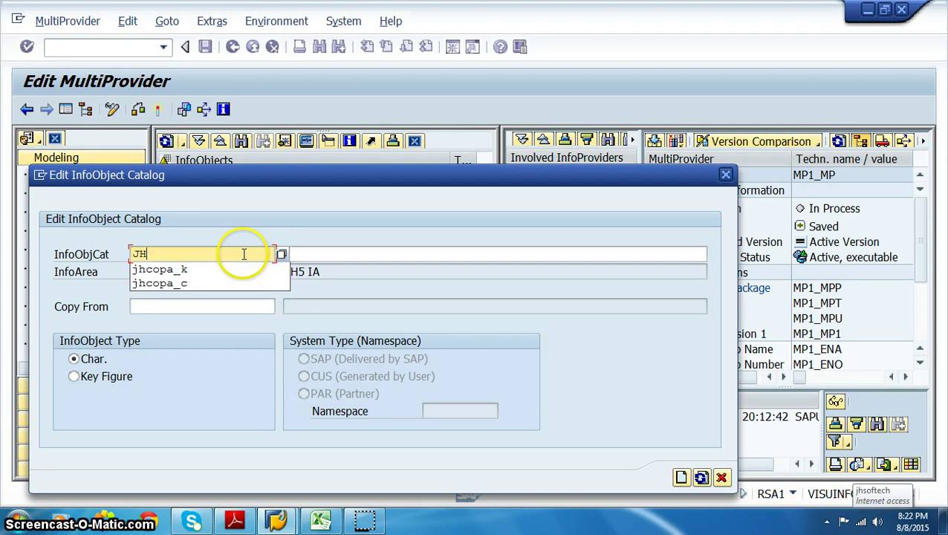
pyautogui.write('6_IOC')
pyautogui.press('Tab')
pyautogui.write('C')
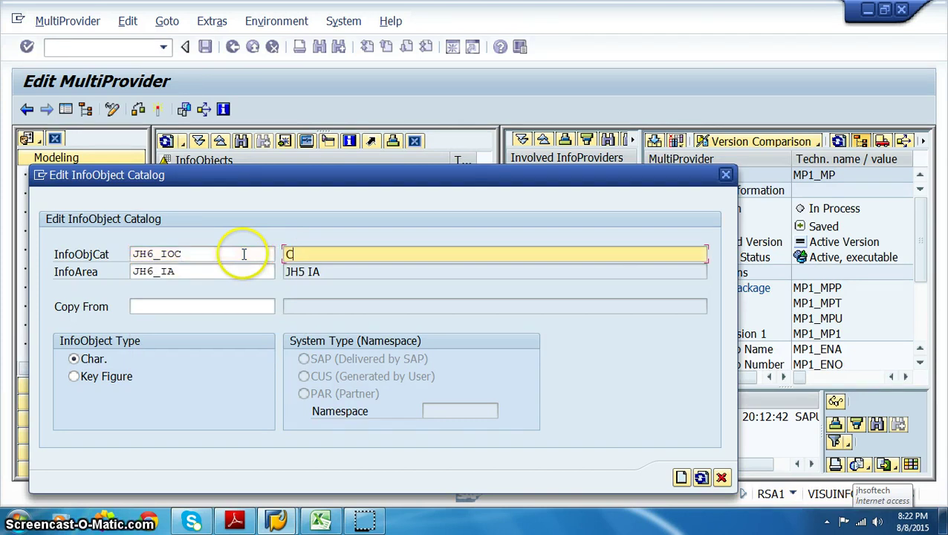
pyautogui.press('Return')
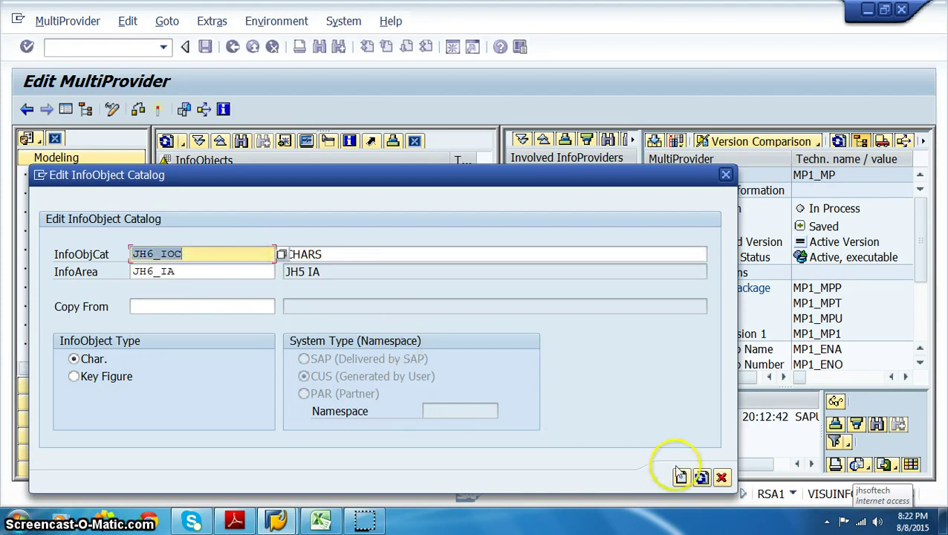
pyautogui.click(681, 477)
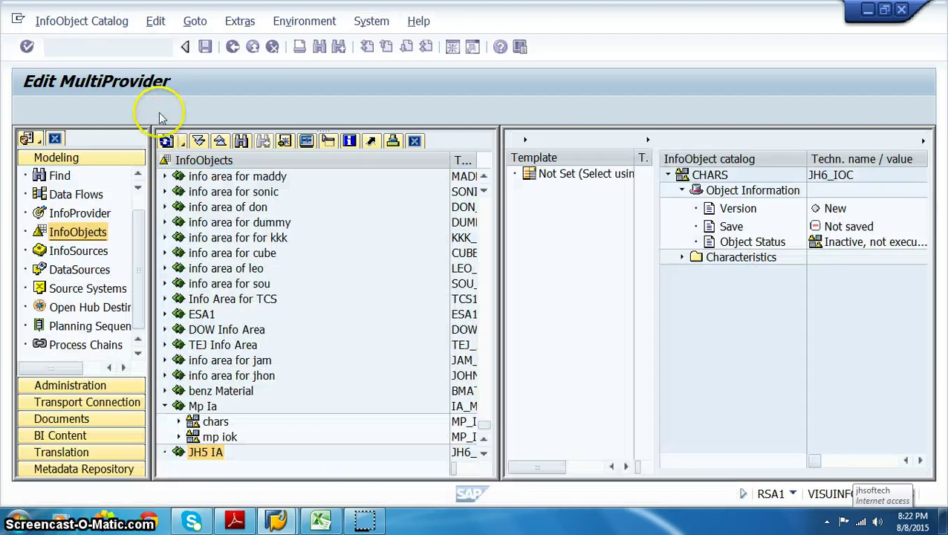
pyautogui.click(160, 111)
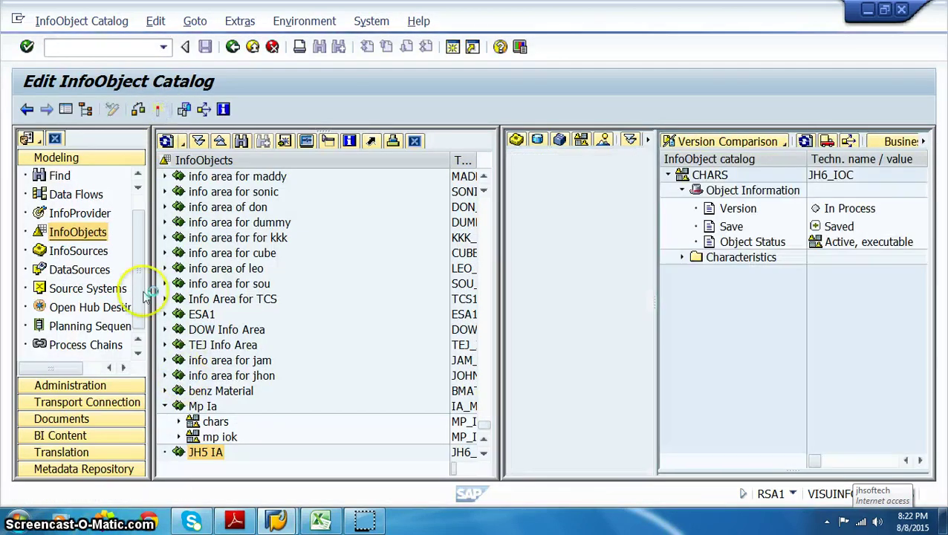
# Create and activate a key figure InfoObject catalog JH6_IOK described as KEYFIG under the JH5 IA InfoArea.
pyautogui.rightClick(229, 436)
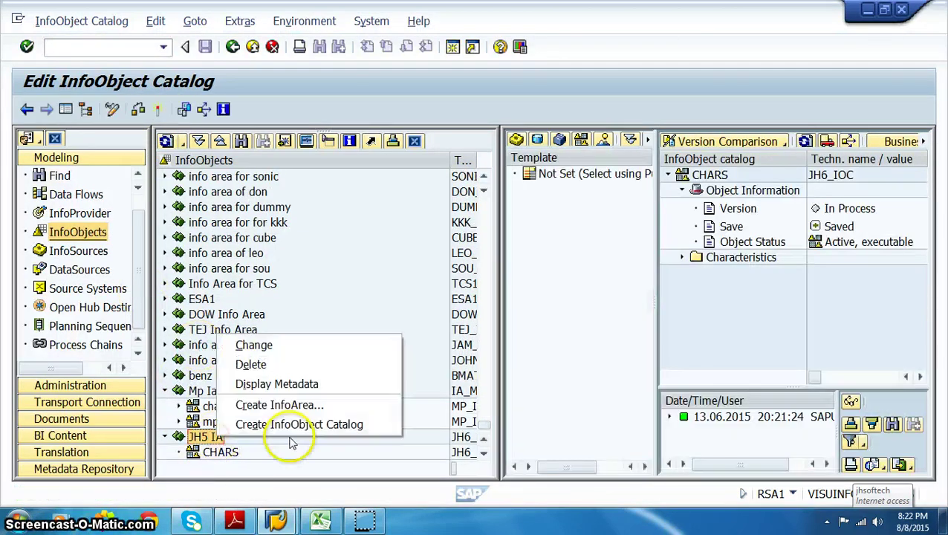
pyautogui.click(290, 425)
pyautogui.click(95, 377)
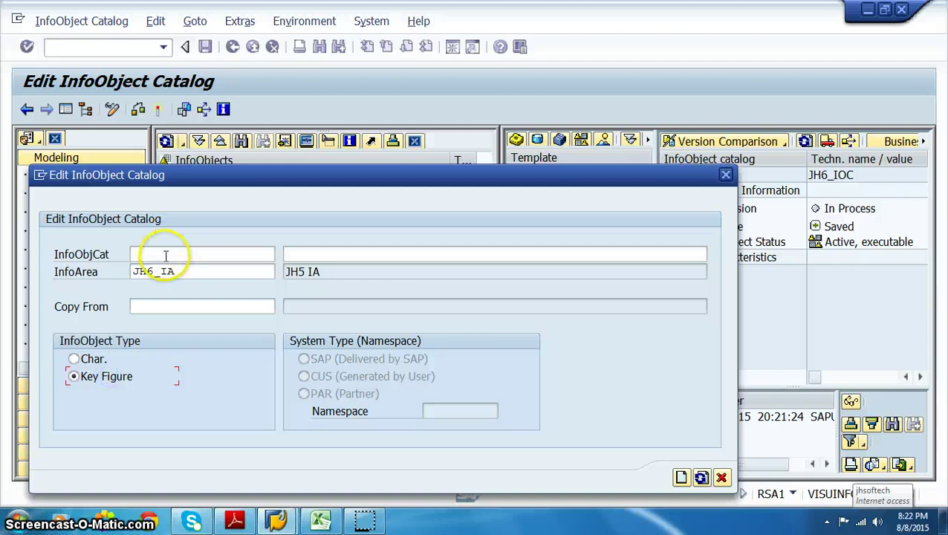
pyautogui.click(165, 254)
pyautogui.write('JH6_IOC')
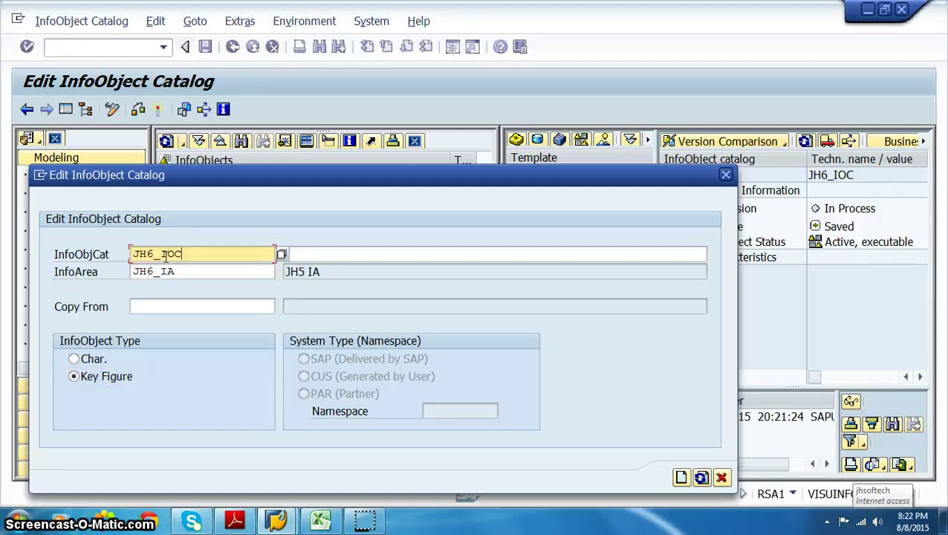
pyautogui.press('Tab')
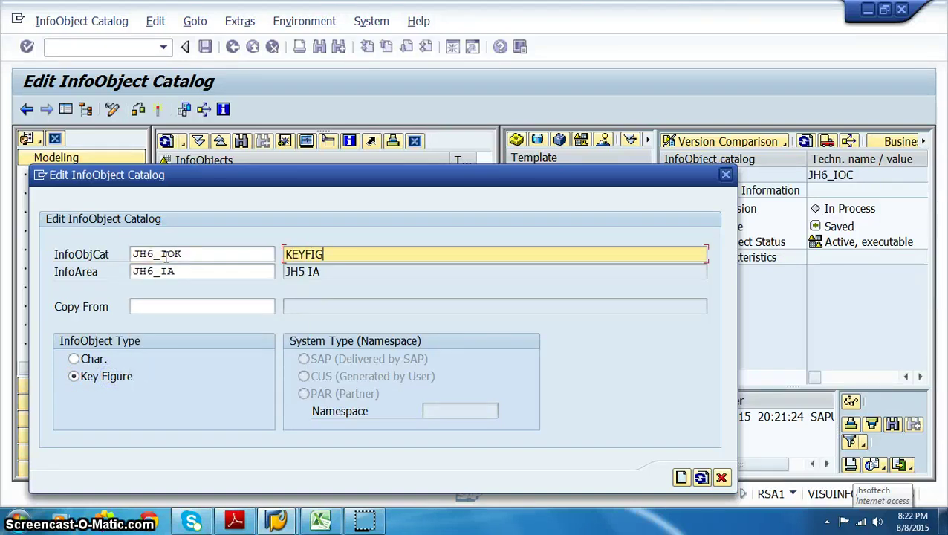
pyautogui.press('Return')
pyautogui.click(680, 477)
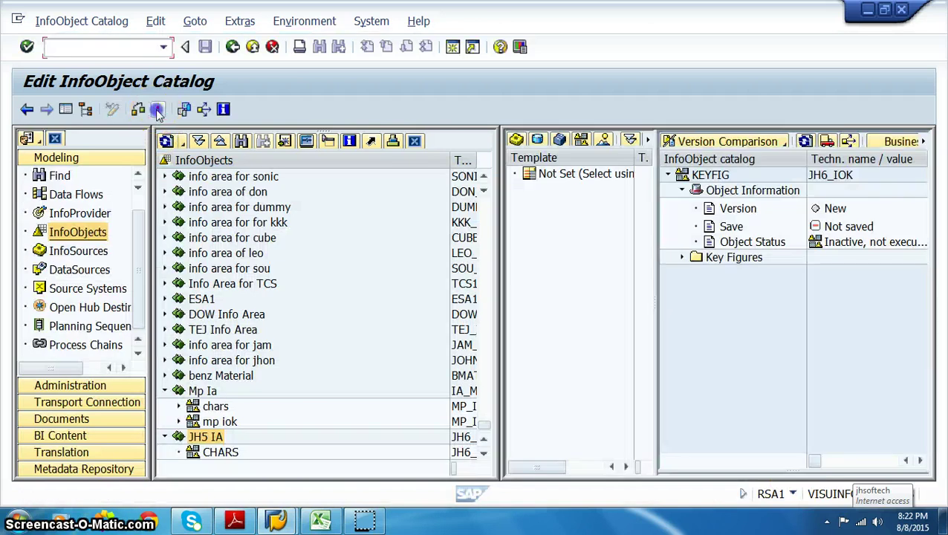
pyautogui.click(157, 109)
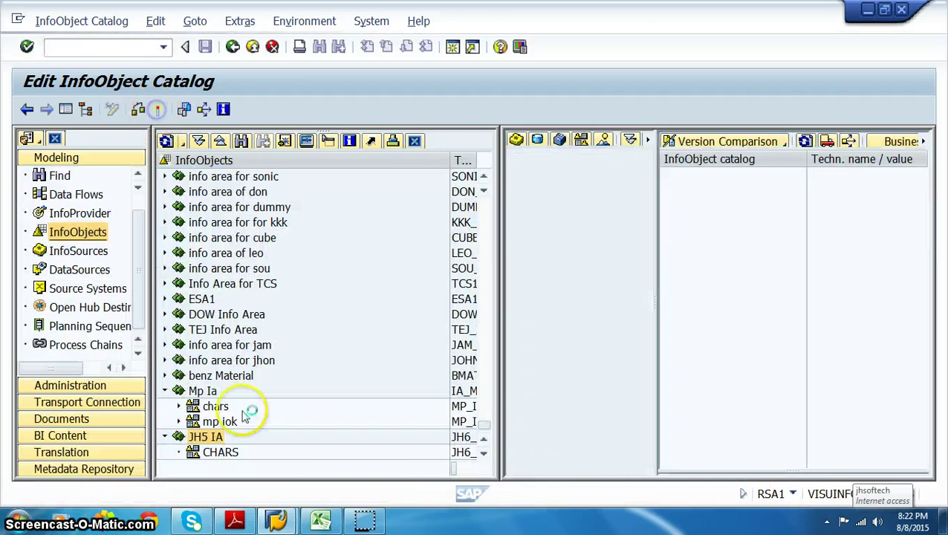
# Create a characteristic JH6_CNO with long description Cust No in the CHARS catalog of JH5 IA.
pyautogui.click(223, 438)
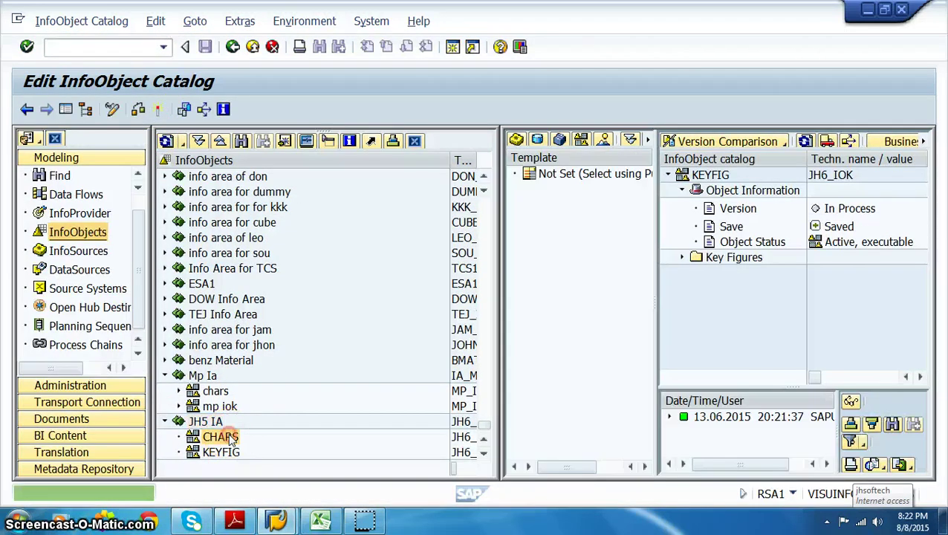
pyautogui.rightClick(222, 438)
pyautogui.click(288, 421)
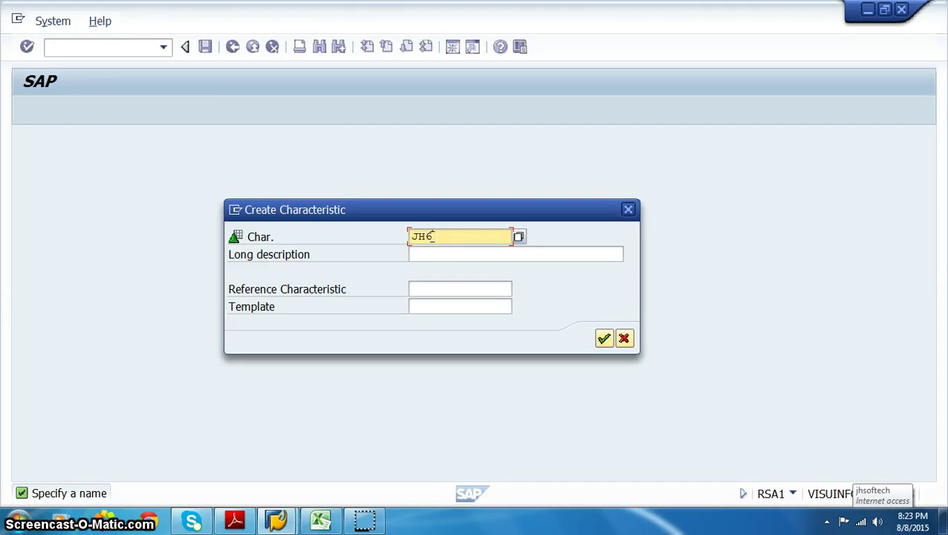
pyautogui.write('JH6_CNO')
pyautogui.press('Tab')
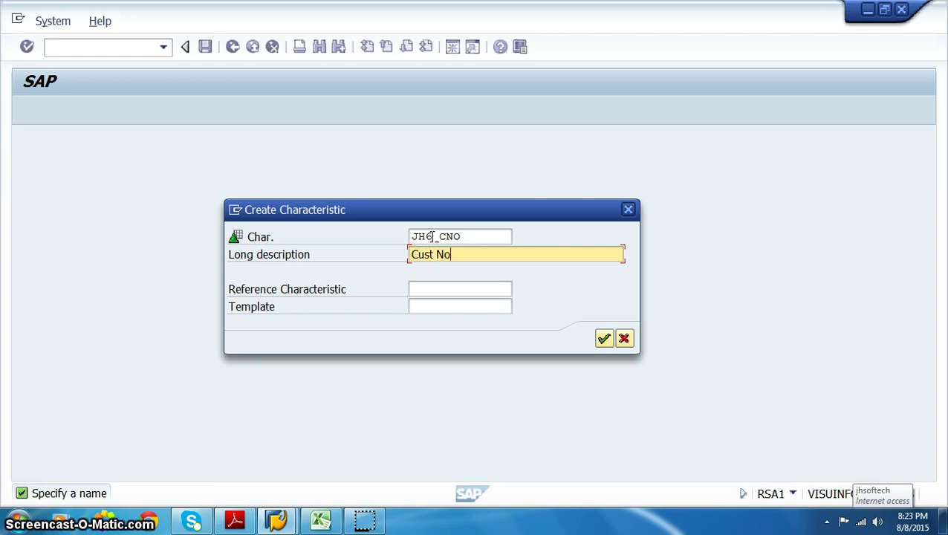
pyautogui.press('Return')
# Set the data type of JH6_CNO to CHAR - Character String with length 10 and activate the characteristic.
pyautogui.click(688, 313)
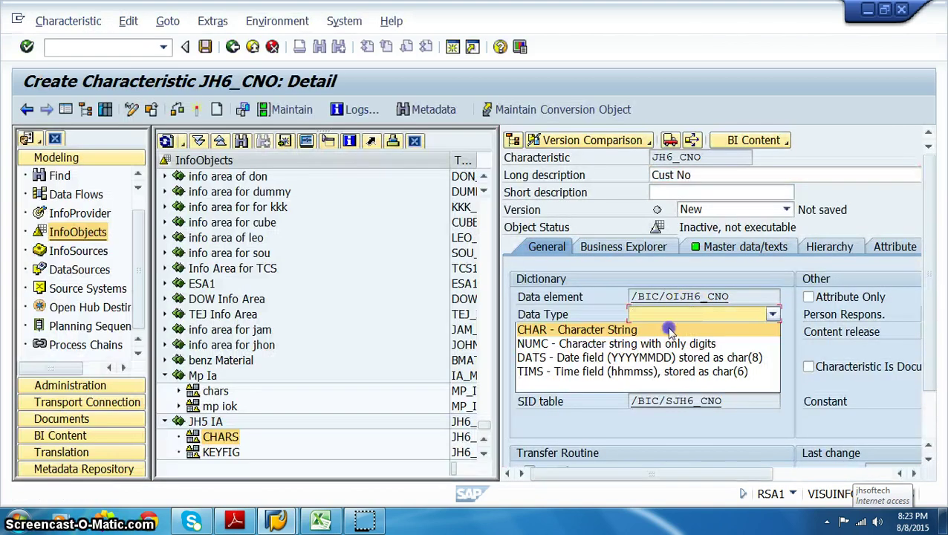
pyautogui.click(669, 329)
pyautogui.click(658, 332)
pyautogui.write('10')
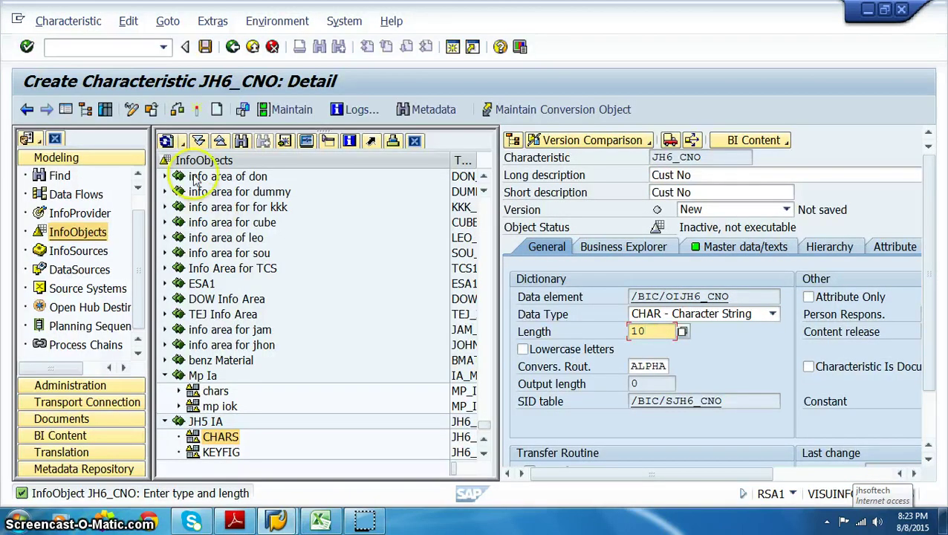
pyautogui.click(197, 109)
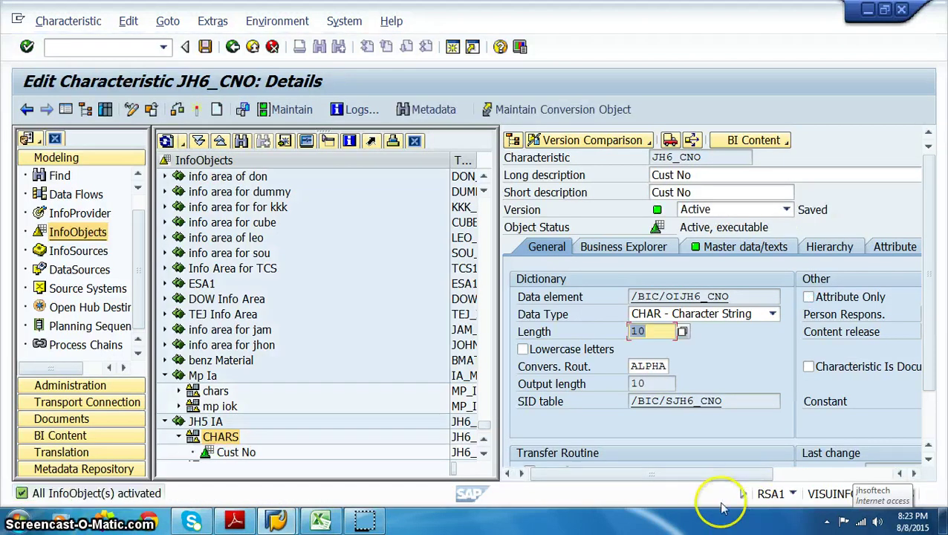
# Open the attribute list of the Cust No characteristic at its first empty row.
pyautogui.moveTo(718, 474); pyautogui.dragTo(813, 474)
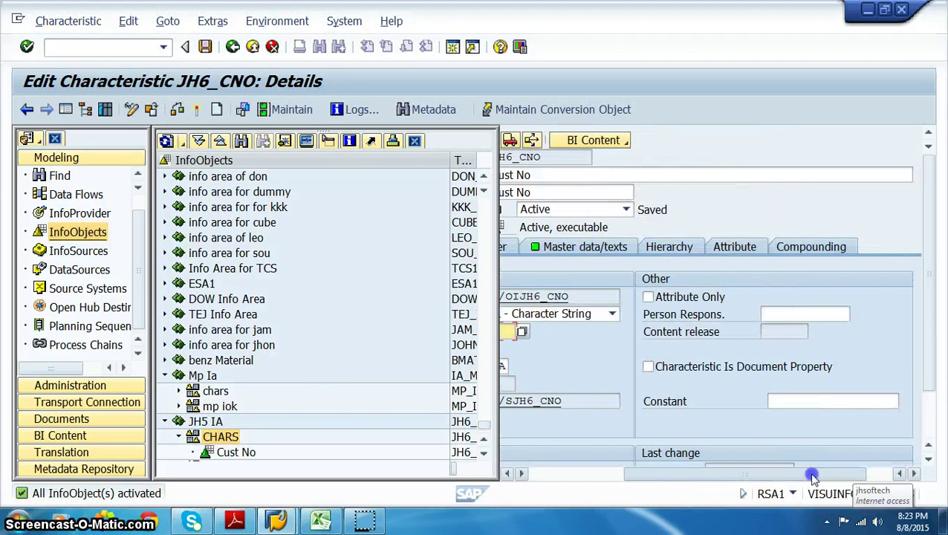
pyautogui.click(734, 248)
pyautogui.click(563, 348)
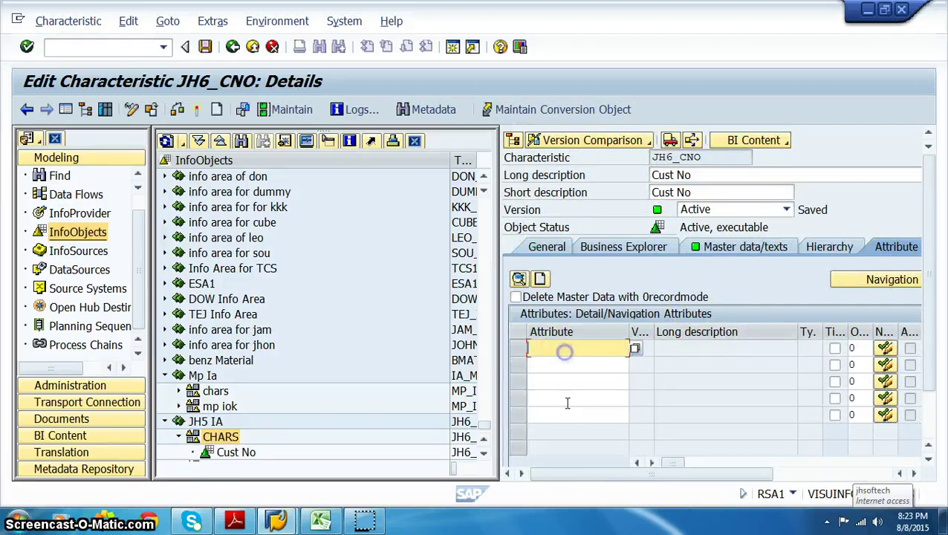
# Open the JHSOFTECH_CATT workbook in Excel, examine its column headings, and return to the JH6_CNO characteristic in SAP.
pyautogui.click(318, 523)
pyautogui.click(318, 522)
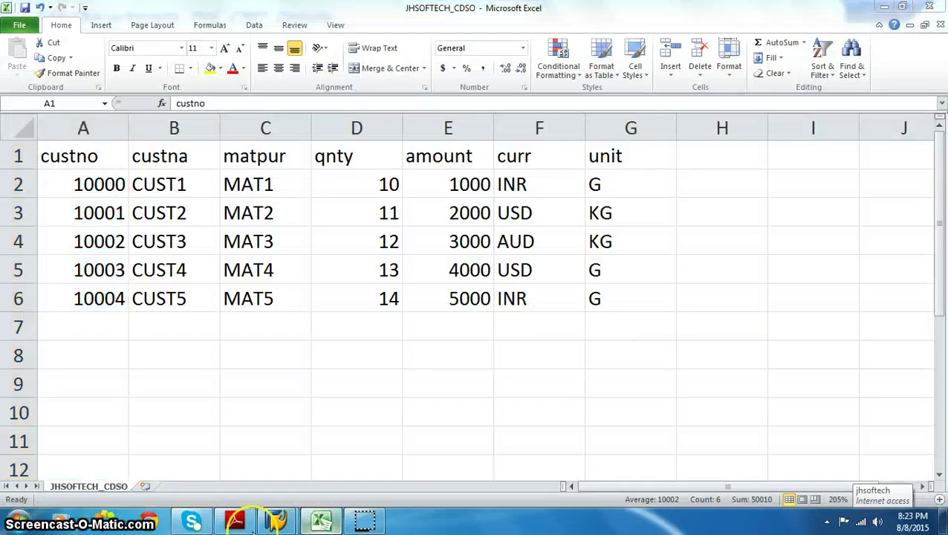
pyautogui.click(17, 521)
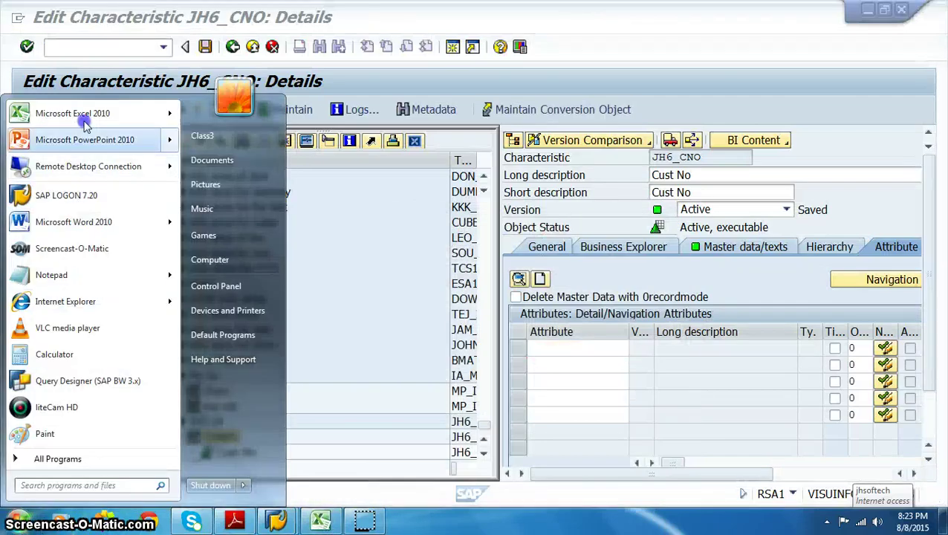
pyautogui.moveTo(82, 113)
pyautogui.click(242, 141)
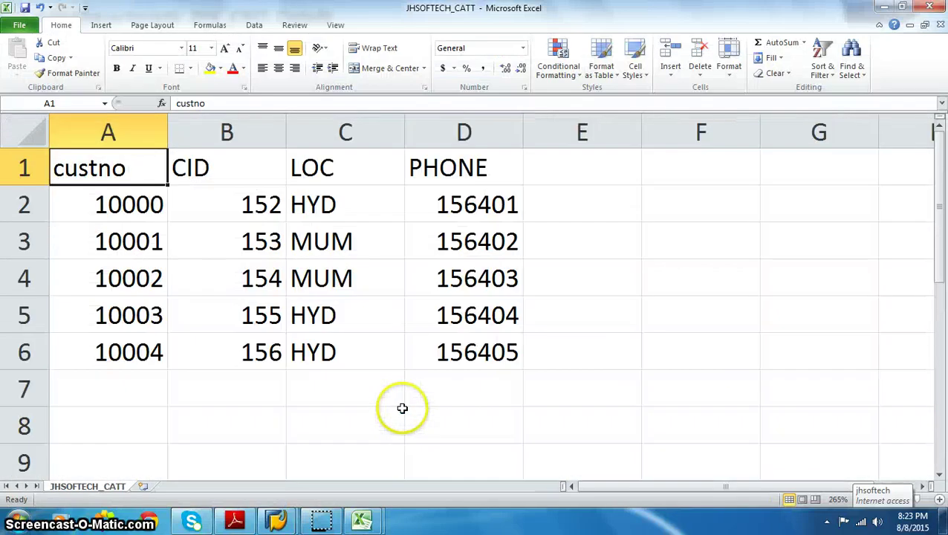
pyautogui.click(360, 520)
pyautogui.hotkey('ctrl', 'Tab')
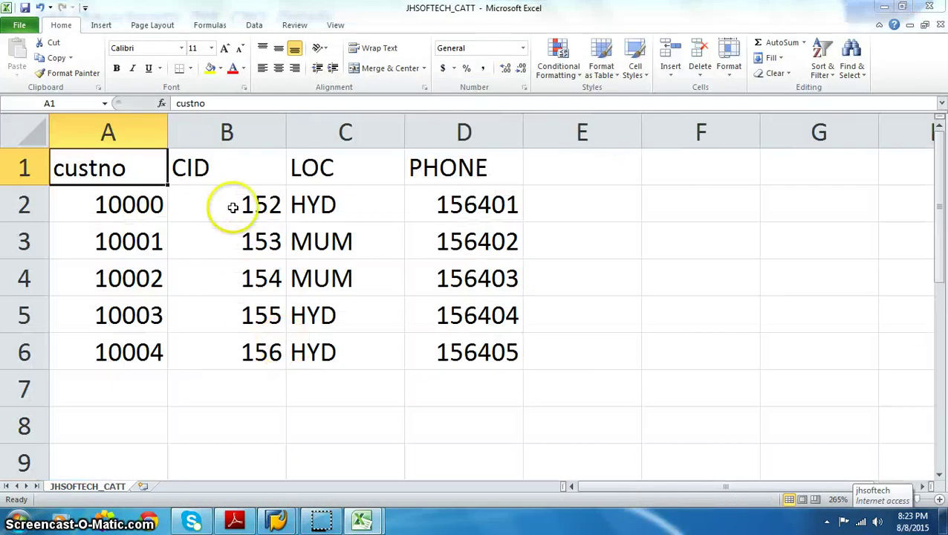
pyautogui.moveTo(276, 519)
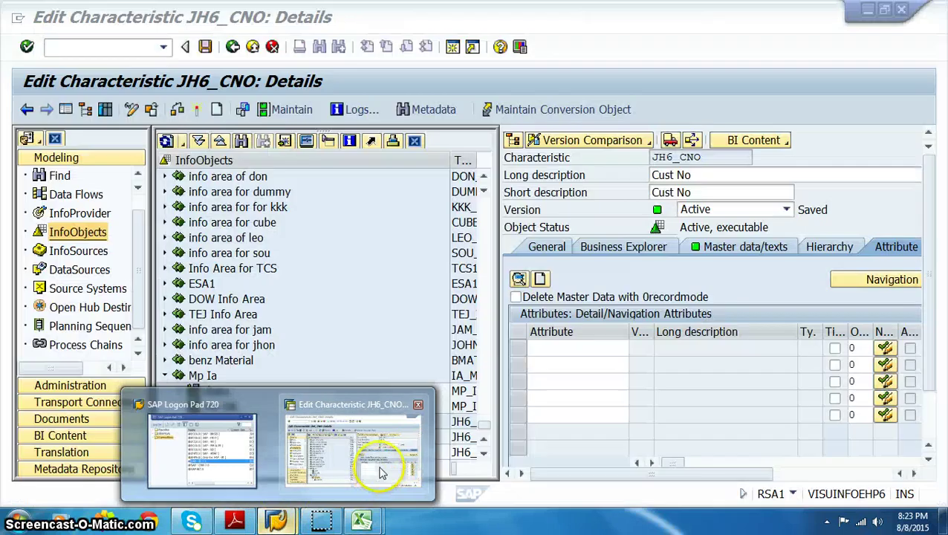
pyautogui.click(380, 473)
# Add the attribute JH6_CID to JH6_CNO and create it as a characteristic.
pyautogui.click(547, 349)
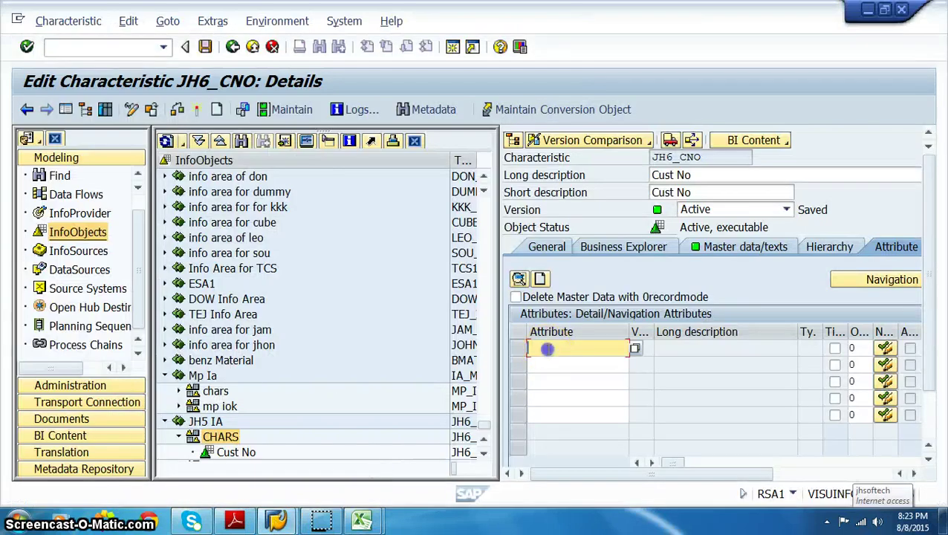
pyautogui.write('jh6_cid')
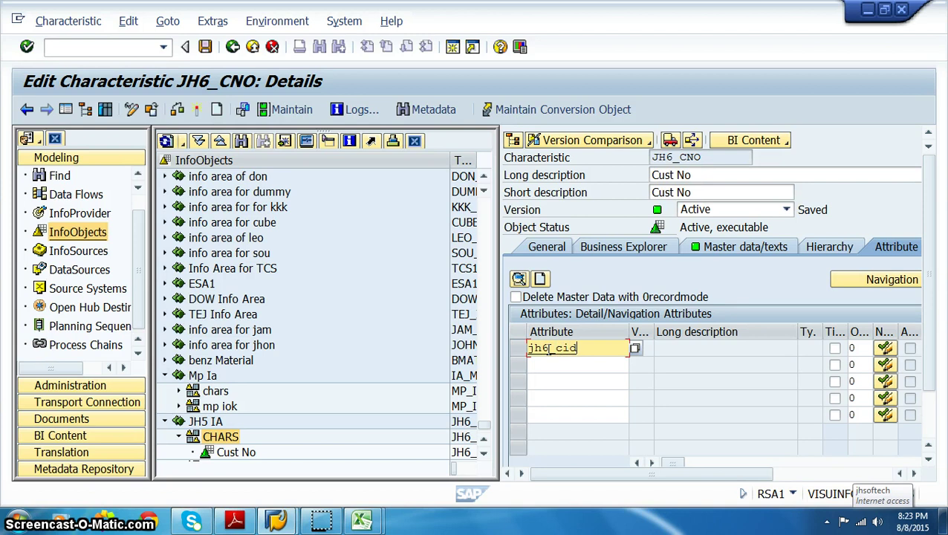
pyautogui.press('Return')
pyautogui.click(520, 396)
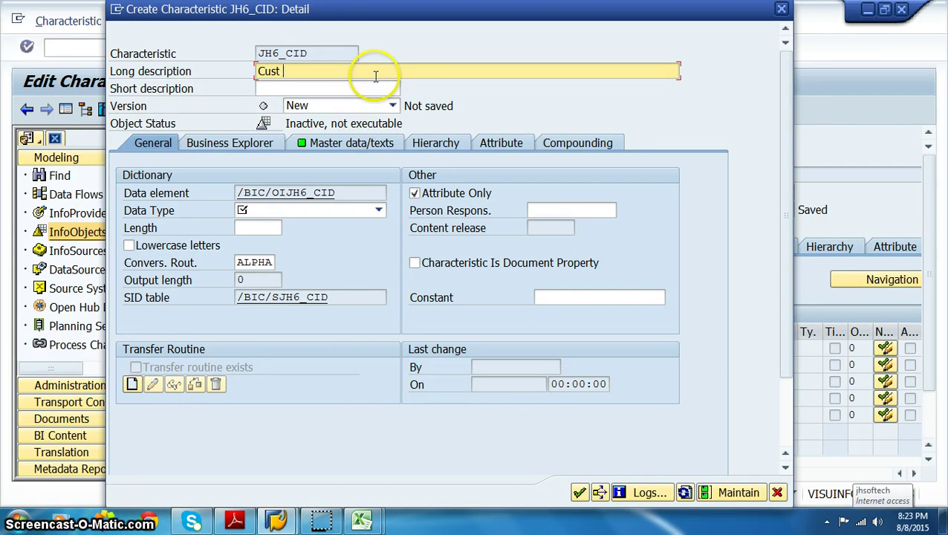
# Define JH6_CID with long description Cust ID, data type CHAR - Character String and length 10, and accept it as an attribute.
pyautogui.write('ID')
pyautogui.press('Return')
pyautogui.click(378, 211)
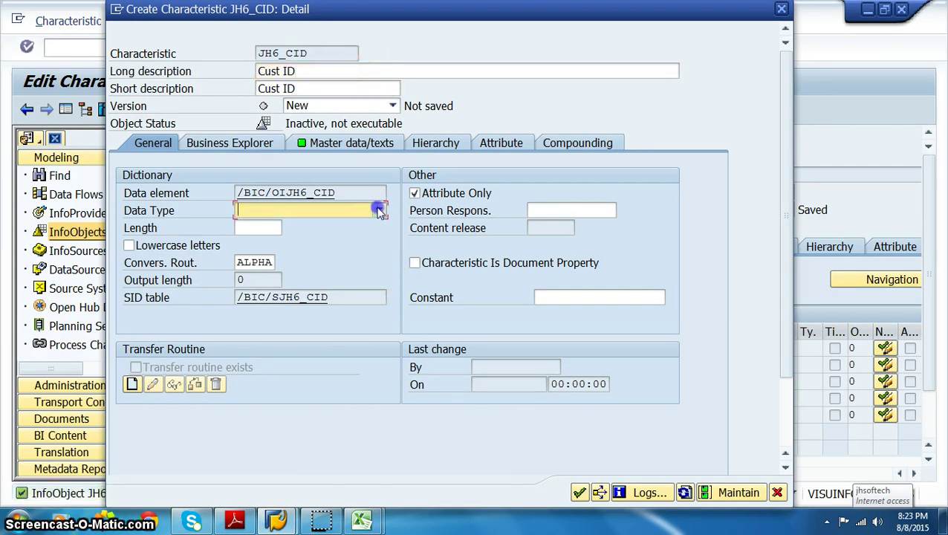
pyautogui.click(290, 222)
pyautogui.click(279, 227)
pyautogui.write('10')
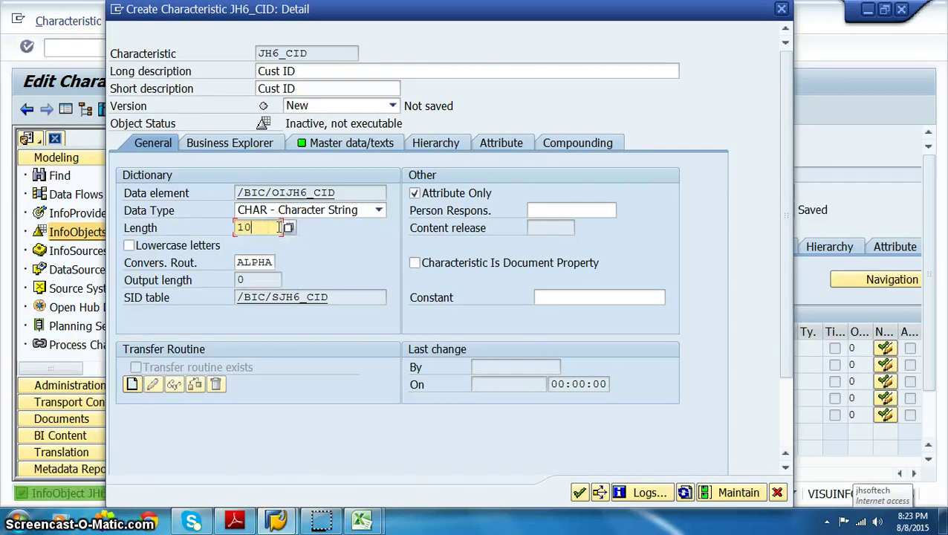
pyautogui.click(579, 492)
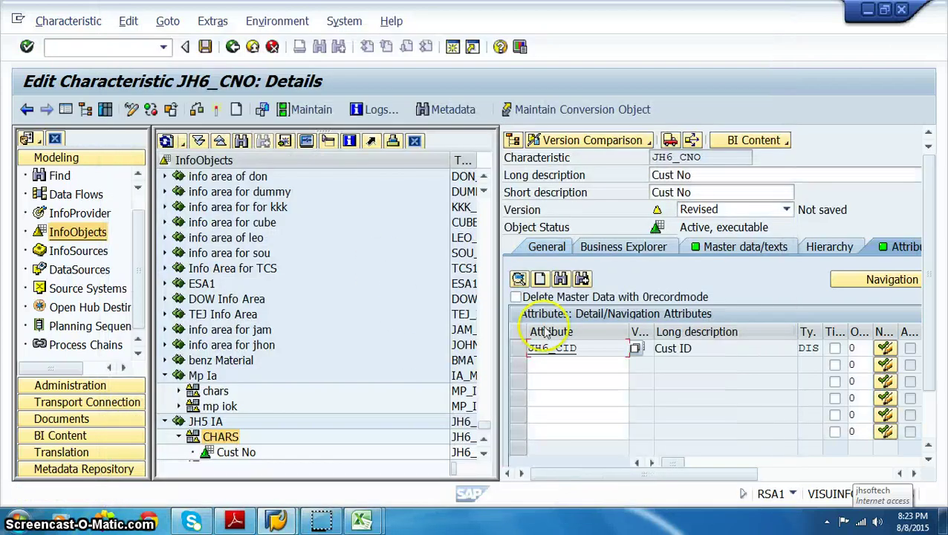
pyautogui.click(216, 109)
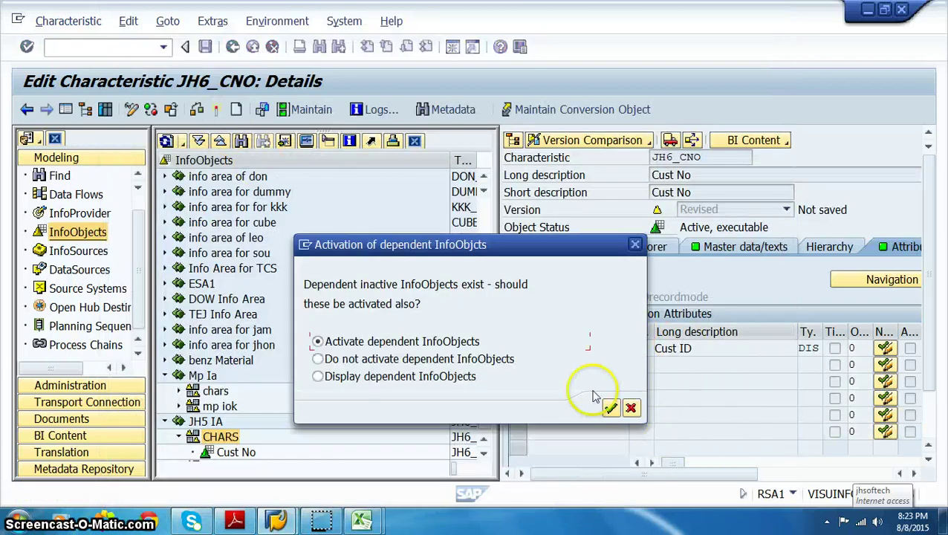
pyautogui.click(635, 245)
# Add the attribute JH6_LOC to JH6_CNO as a characteristic, checking the column headings in Excel's JHSOFTECH_CATT workbook.
pyautogui.click(576, 365)
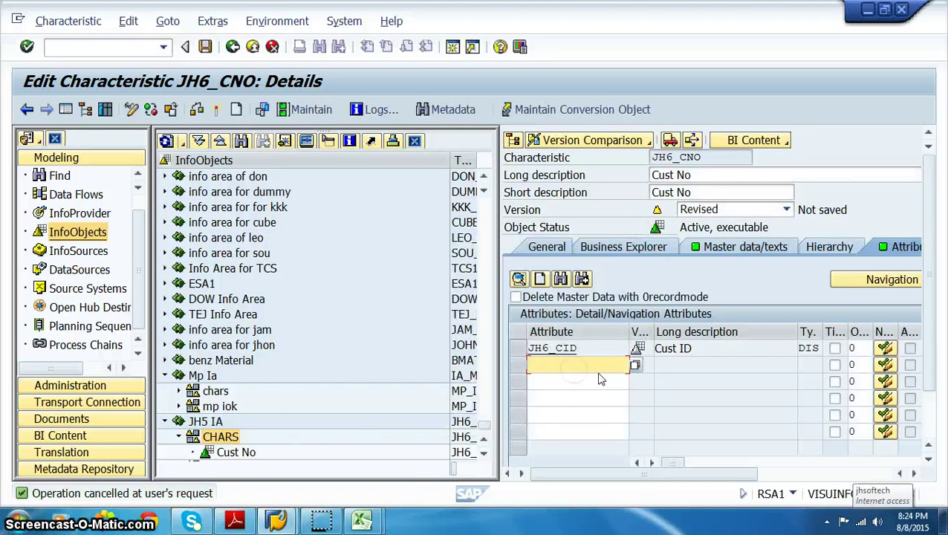
pyautogui.write('jh6')
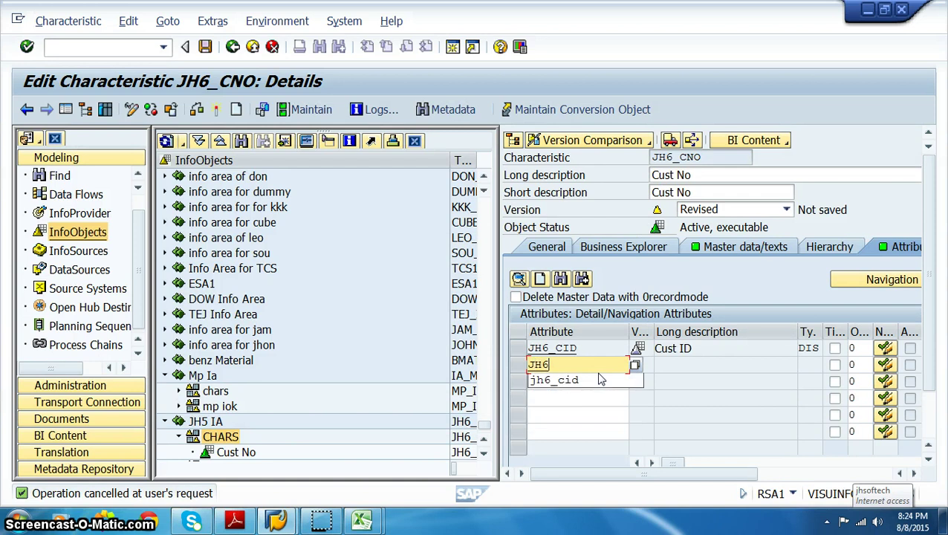
pyautogui.click(601, 380)
pyautogui.moveTo(366, 523)
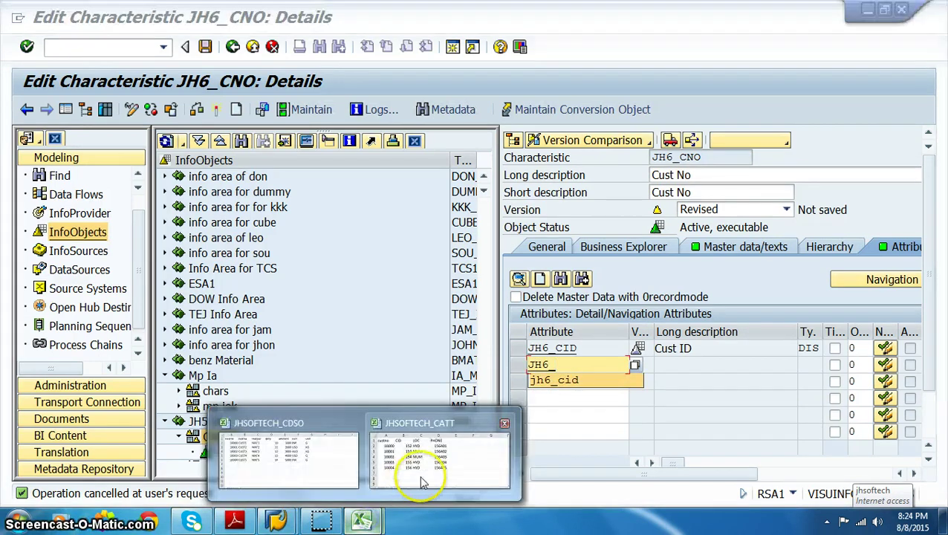
pyautogui.click(441, 465)
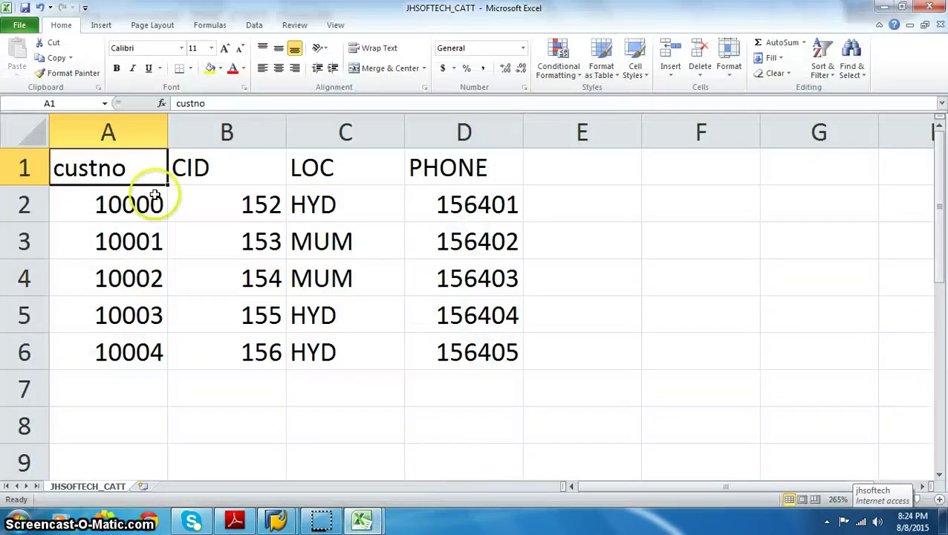
pyautogui.click(883, 7)
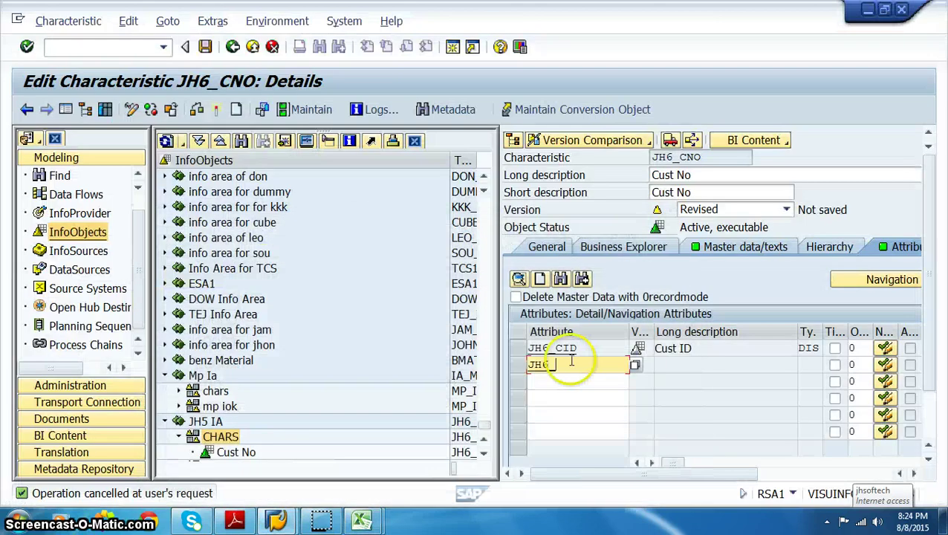
pyautogui.press('Tab')
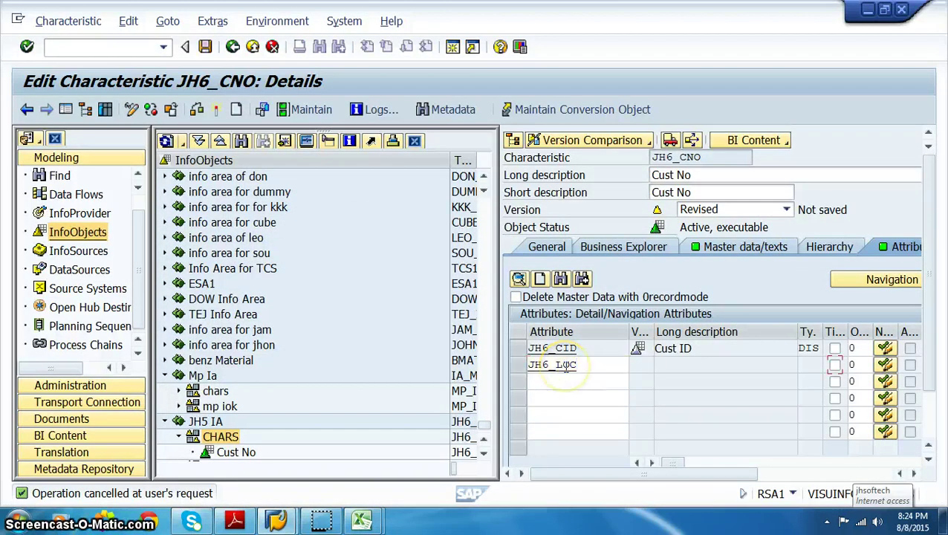
pyautogui.press('Return')
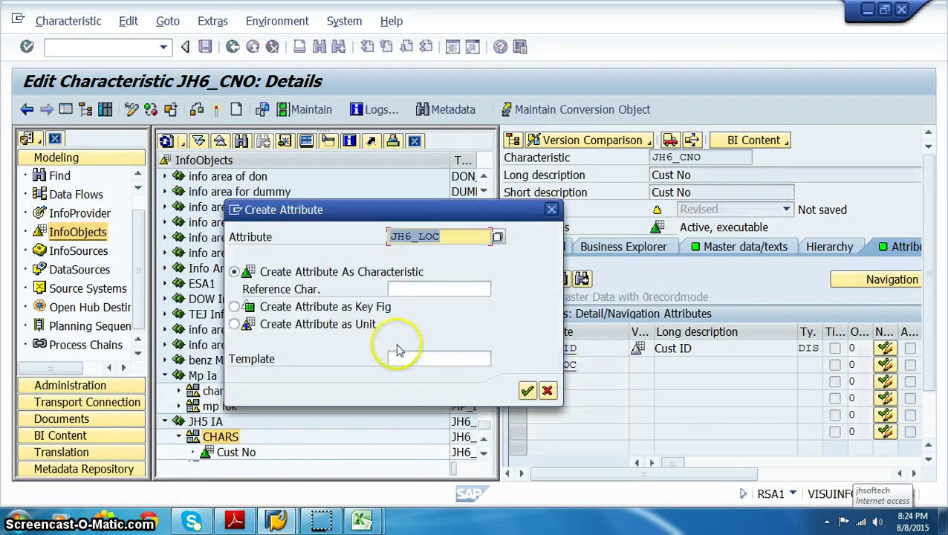
pyautogui.click(526, 392)
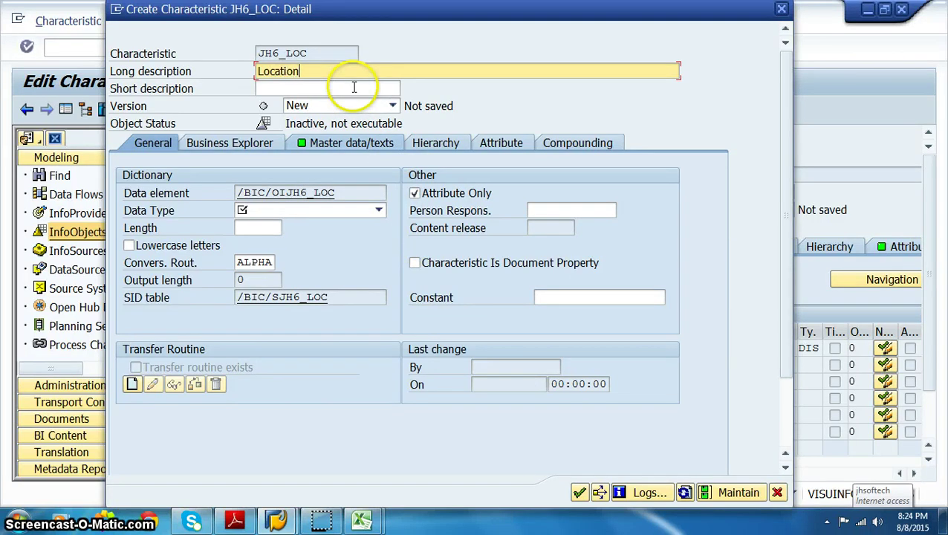
# Define JH6_LOC with long description Location, data type CHAR - Character String and length 15, and accept it as an attribute.
pyautogui.press('Return')
pyautogui.click(333, 212)
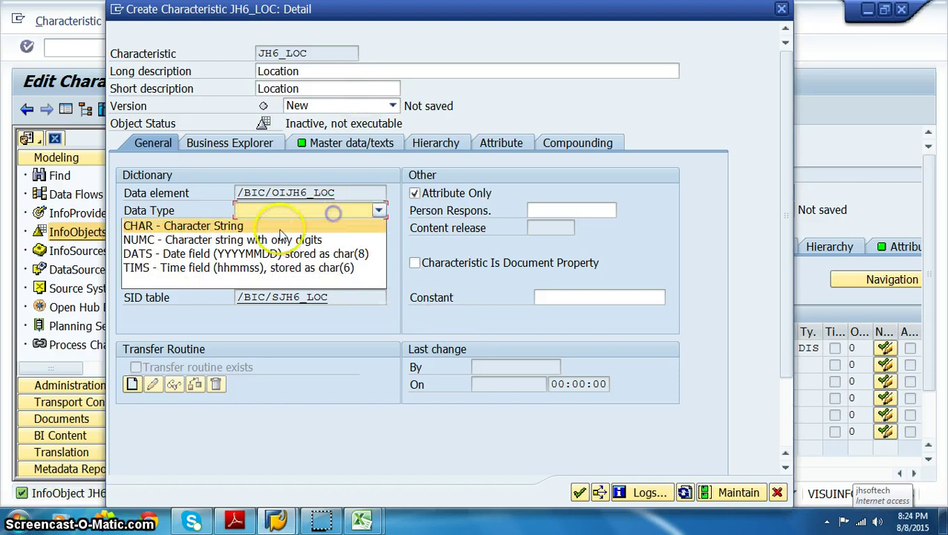
pyautogui.click(222, 226)
pyautogui.write('15')
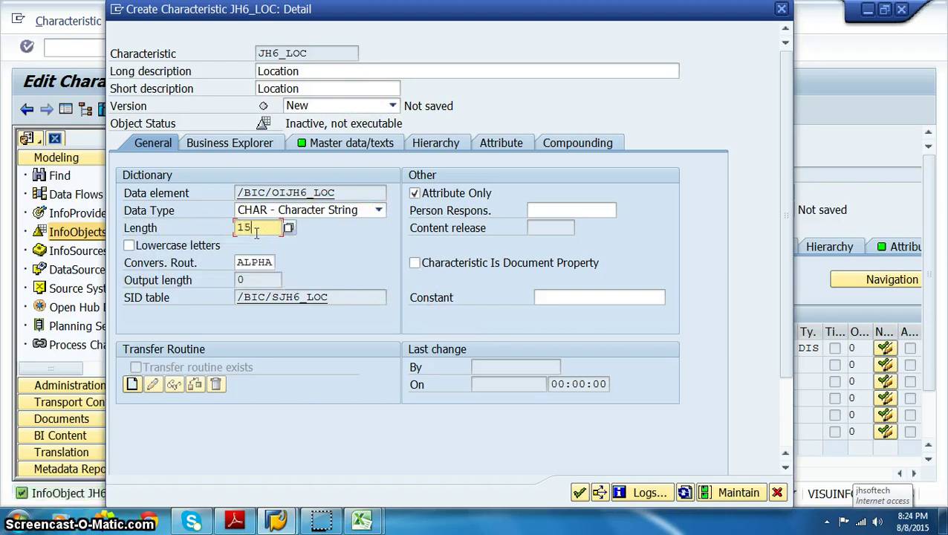
pyautogui.click(580, 493)
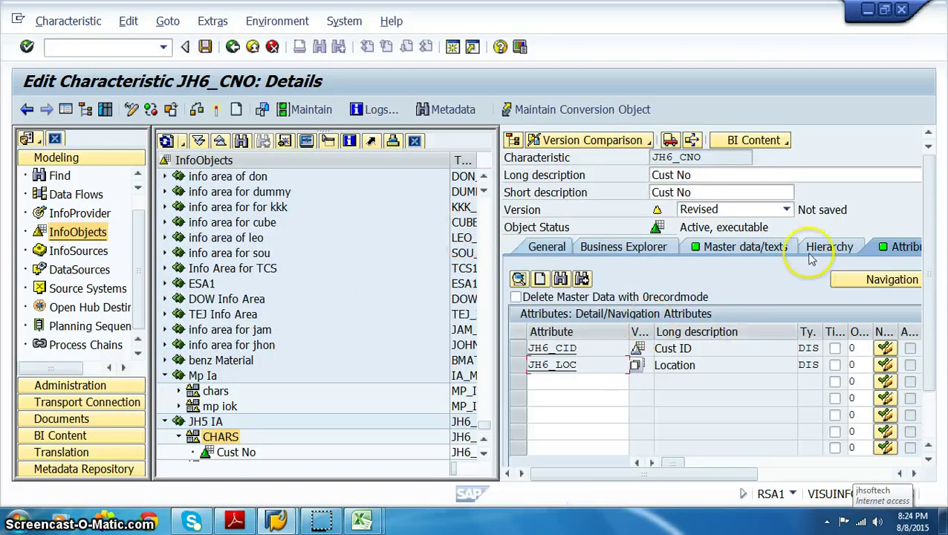
# Switch to Excel and check the JHSOFTECH_CATT workbook for the remaining customer attribute column, then return to SAP.
pyautogui.click(539, 381)
pyautogui.click(362, 520)
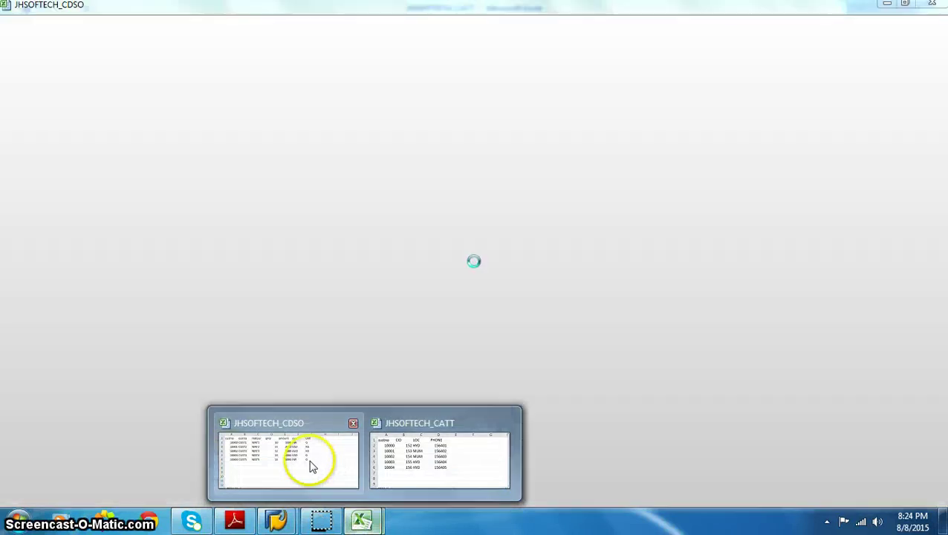
pyautogui.click(310, 446)
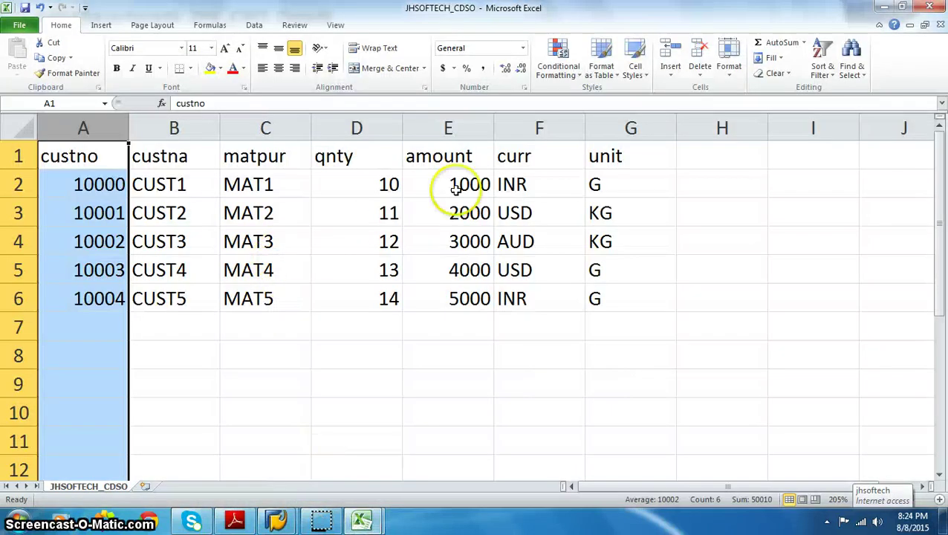
pyautogui.click(453, 465)
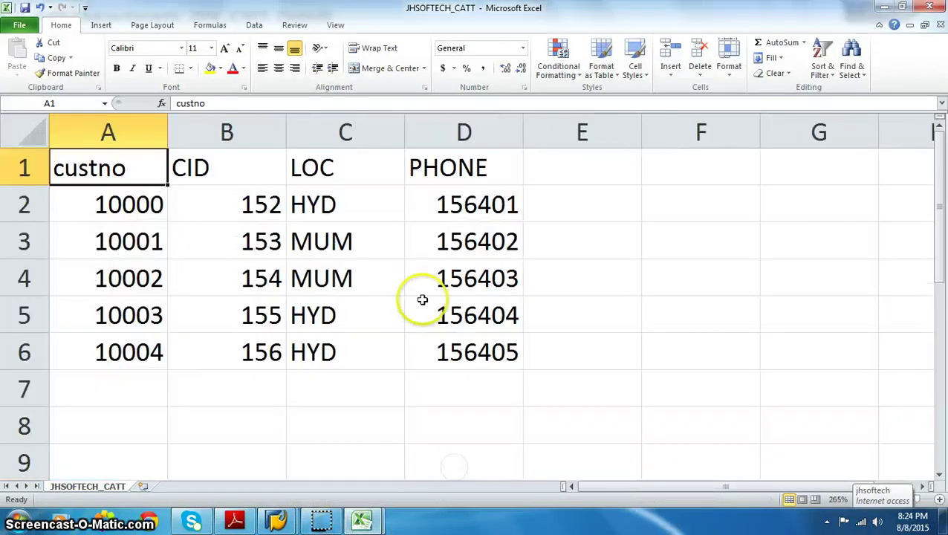
pyautogui.click(883, 7)
# Add the attribute JH6_PH to JH6_CNO below JH6_LOC, creating it as a key figure.
pyautogui.click(548, 380)
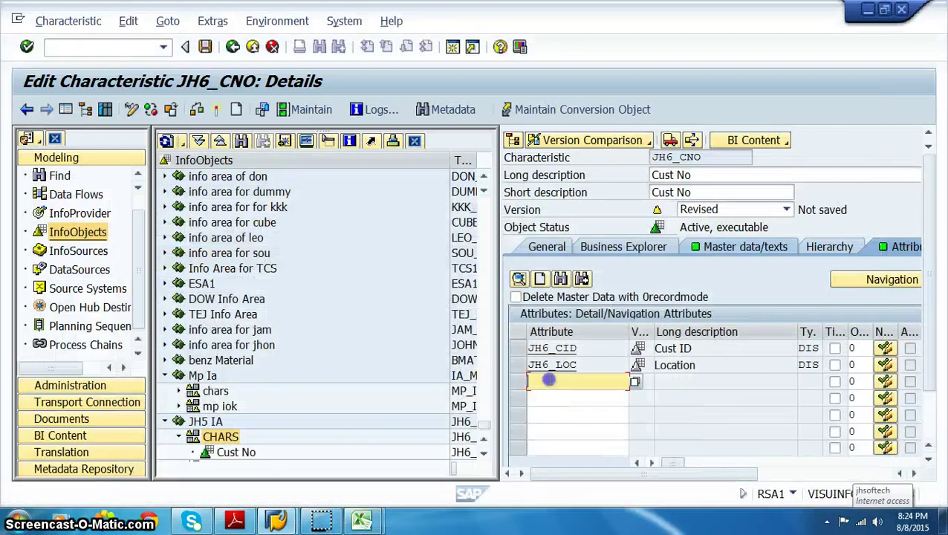
pyautogui.write('jh6')
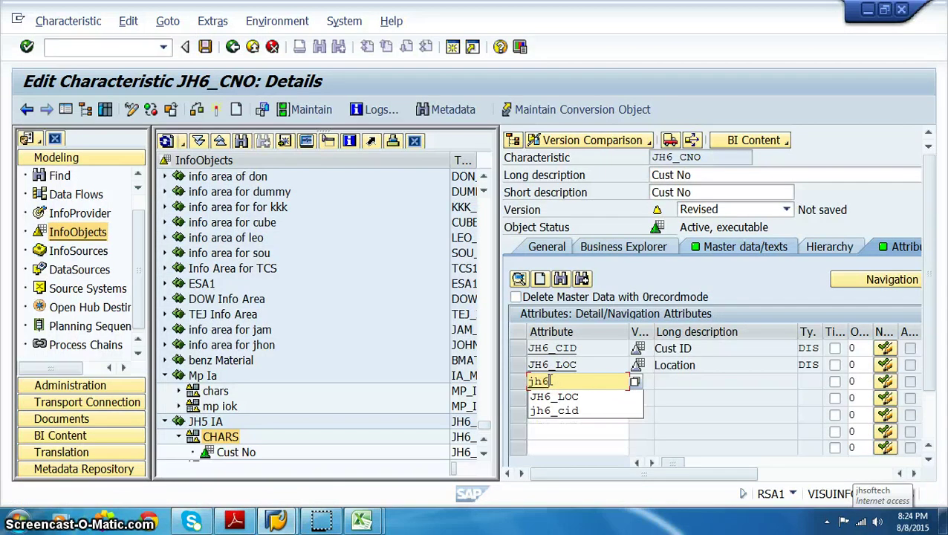
pyautogui.write('_ph')
pyautogui.press('Return')
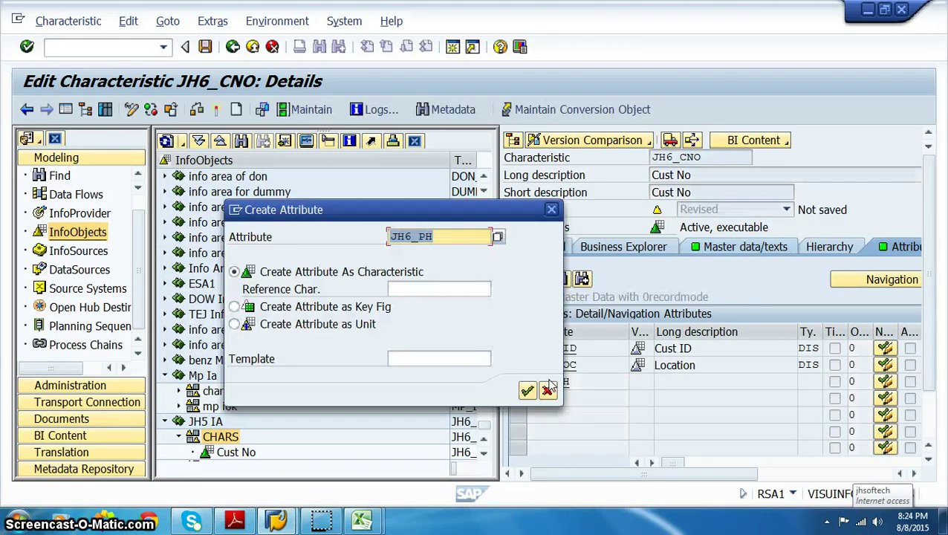
pyautogui.click(289, 307)
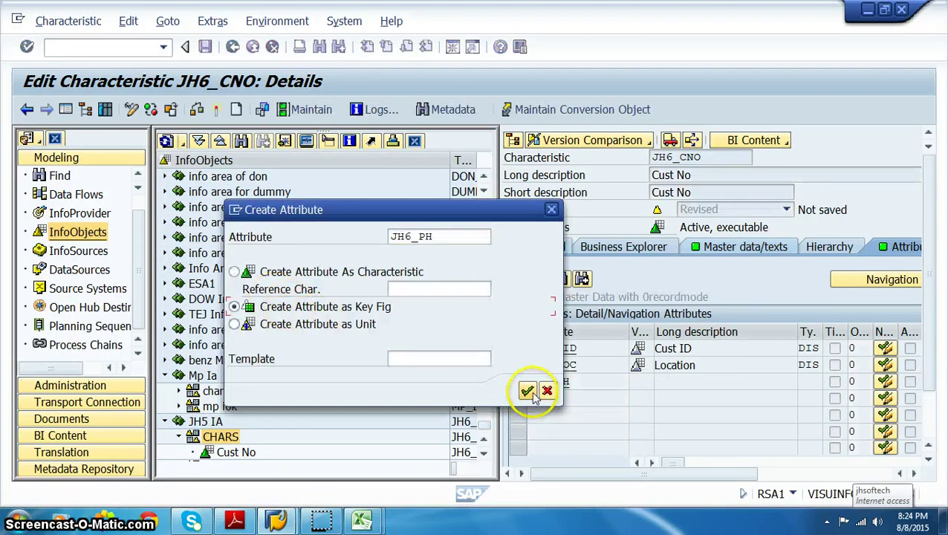
pyautogui.click(527, 391)
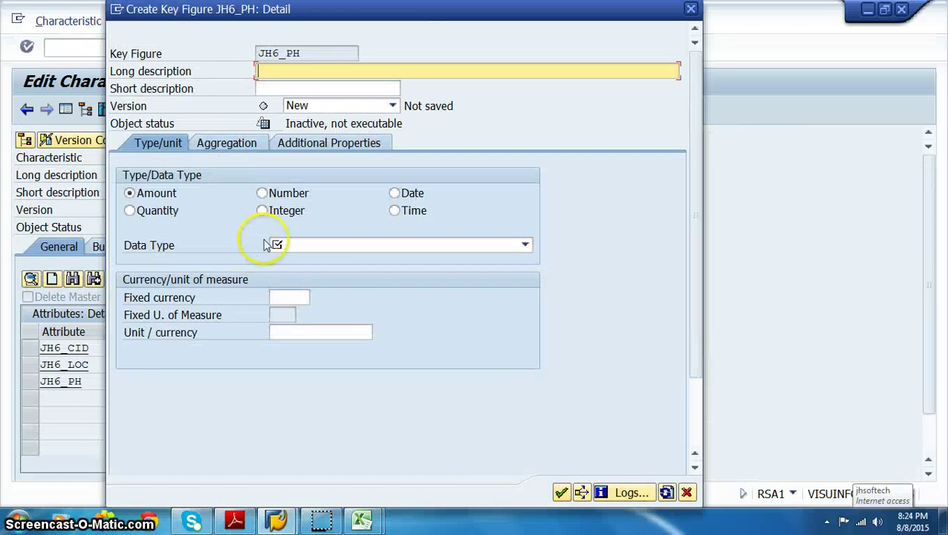
# Define JH6_PH as type Number with data type DEC - Counter or amount field with comma and sign, and accept it as an attribute.
pyautogui.click(291, 196)
pyautogui.click(338, 246)
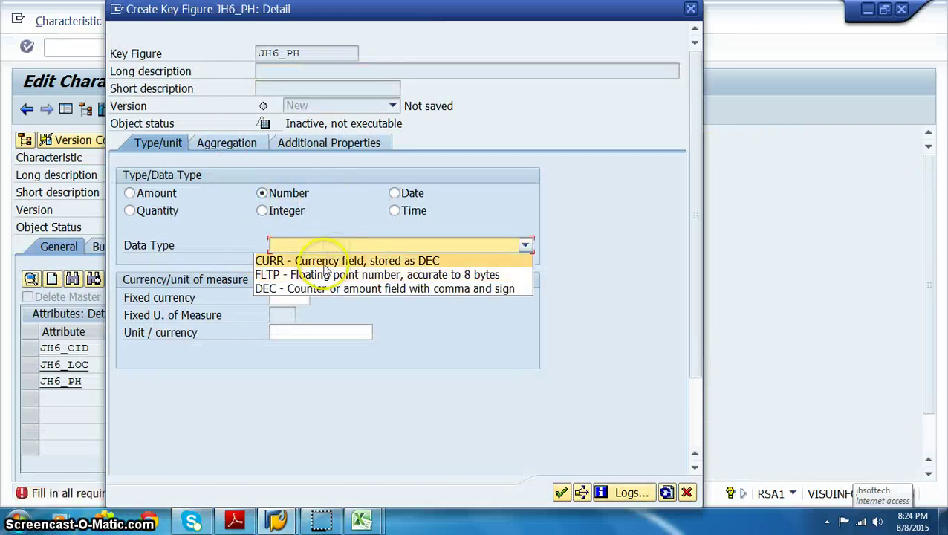
pyautogui.click(324, 263)
pyautogui.click(560, 492)
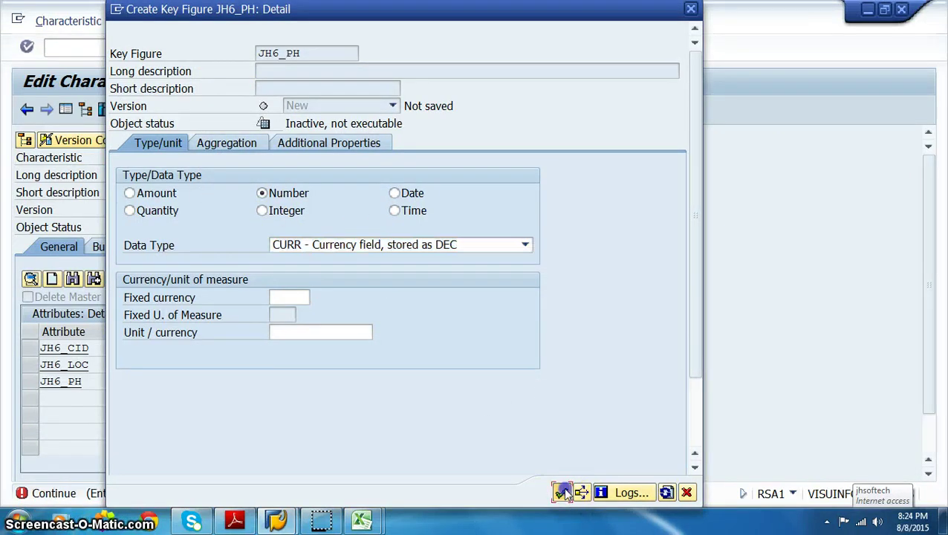
pyautogui.doubleClick(564, 383)
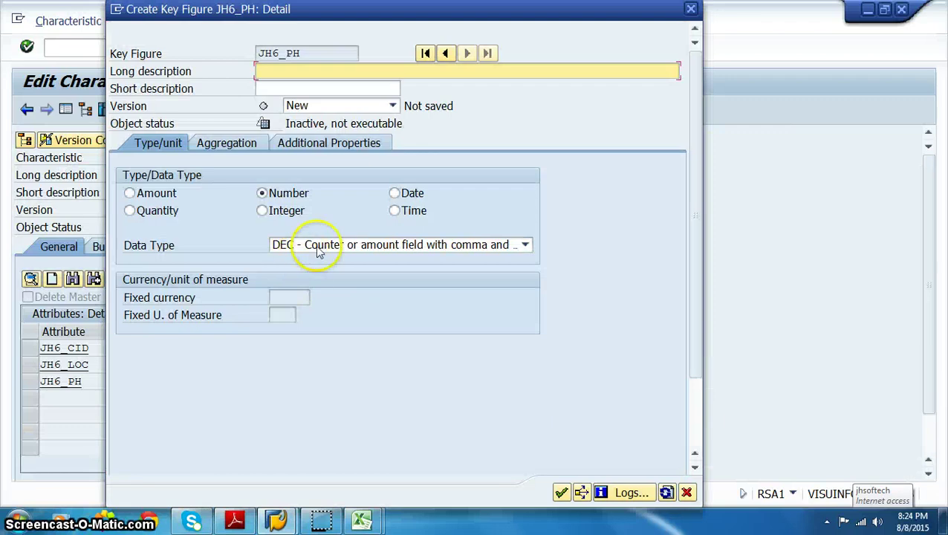
pyautogui.click(453, 251)
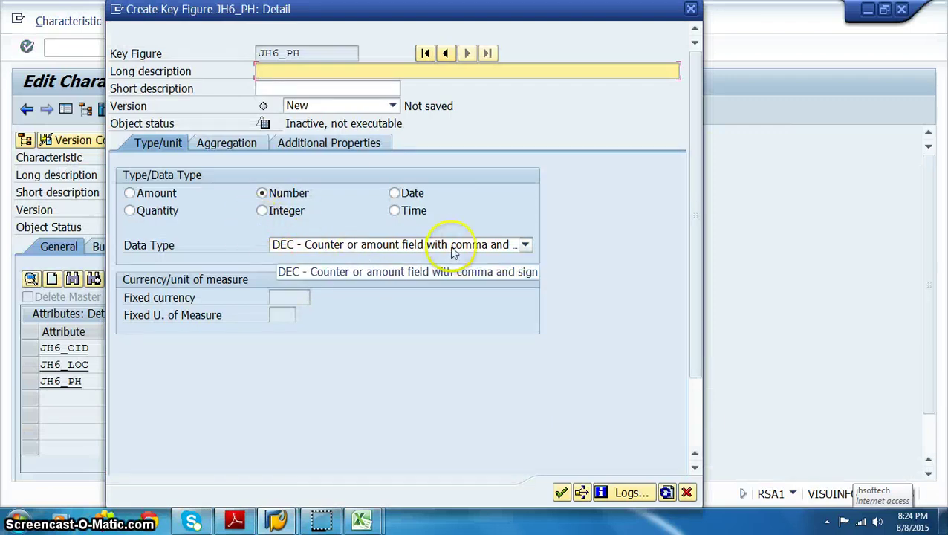
pyautogui.click(450, 256)
pyautogui.click(561, 493)
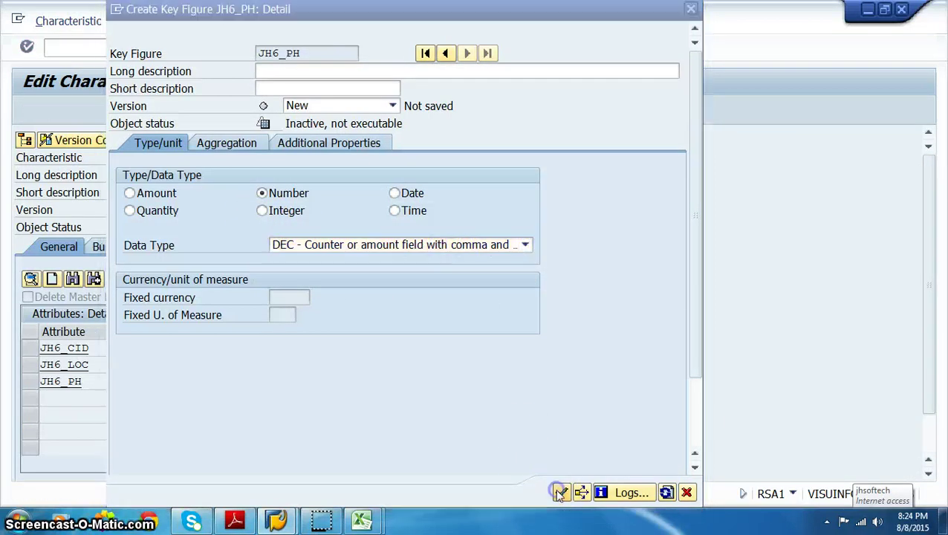
# Activate JH6_CNO together with its dependent InfoObjects, accepting activation in spite of warnings.
pyautogui.click(215, 111)
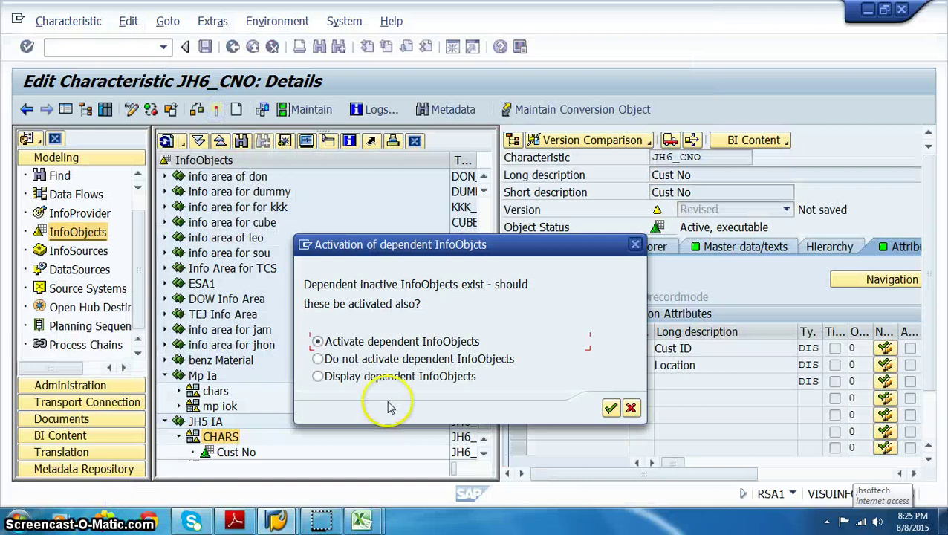
pyautogui.click(609, 408)
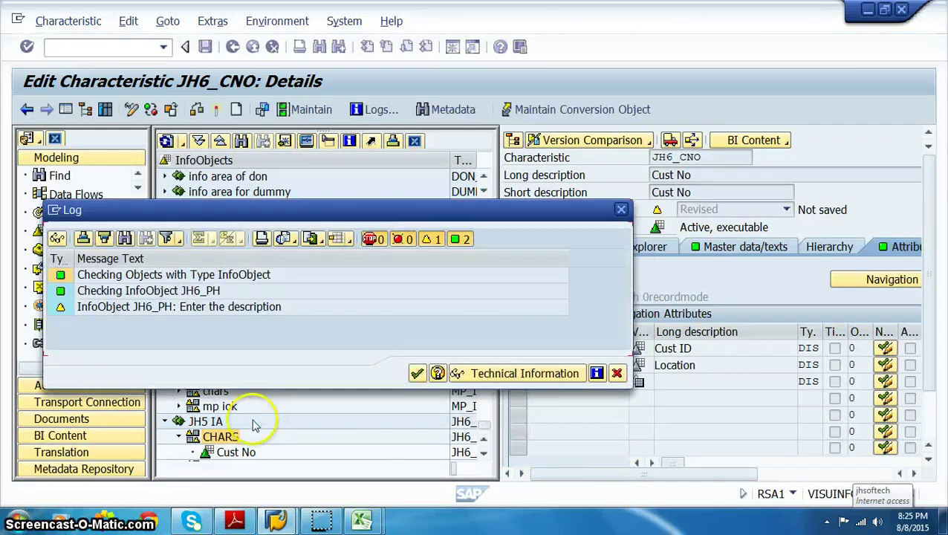
pyautogui.click(417, 372)
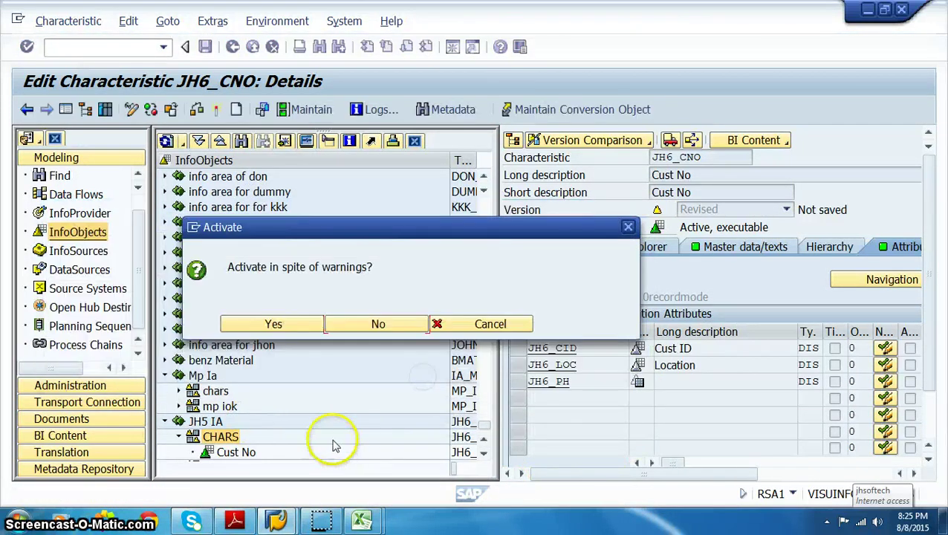
pyautogui.click(273, 324)
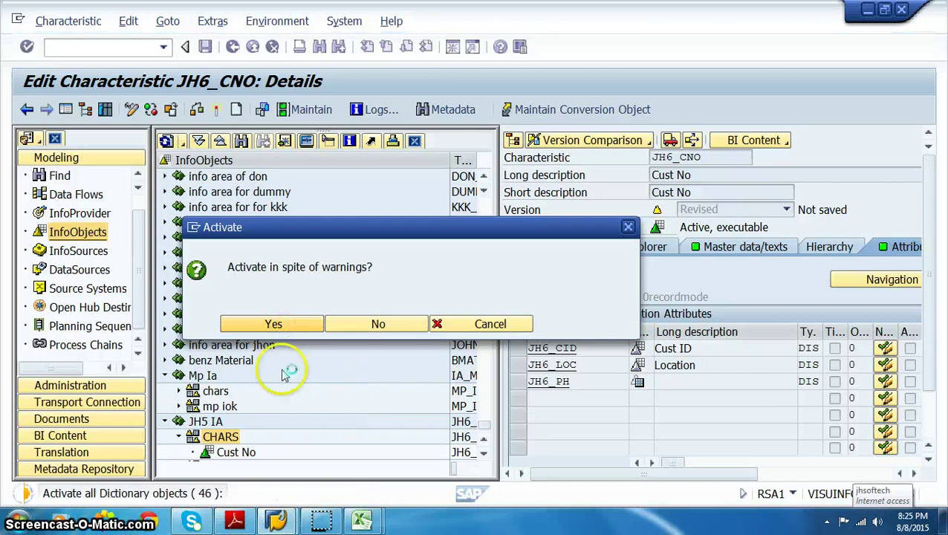
# Switch to Excel and check the column headings in the JHSOFTECH_CDSO workbook, then return to SAP.
pyautogui.click(362, 522)
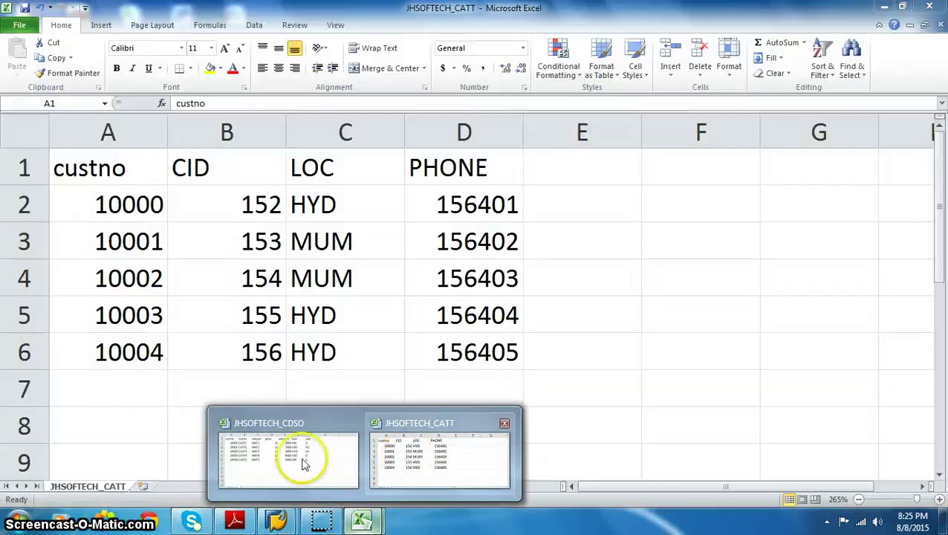
pyautogui.click(301, 457)
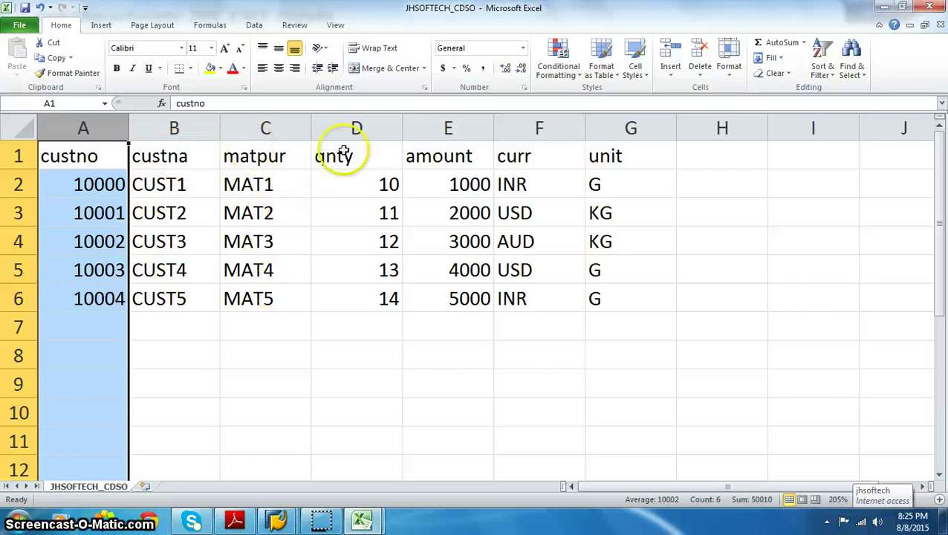
pyautogui.click(880, 7)
# Widen the Tech. Name column of the InfoObjects tree and review the general settings of the attribute JH6_CID.
pyautogui.click(484, 454)
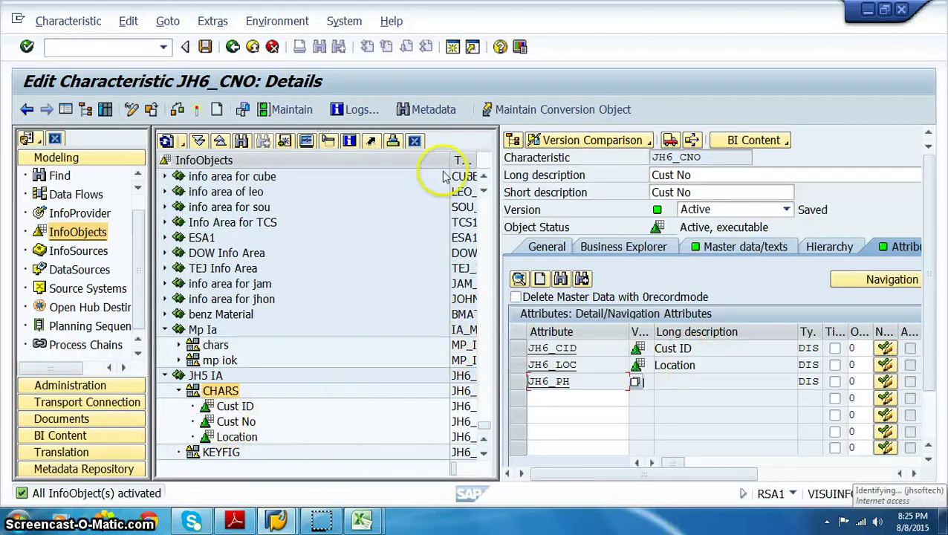
pyautogui.moveTo(451, 160); pyautogui.dragTo(364, 264)
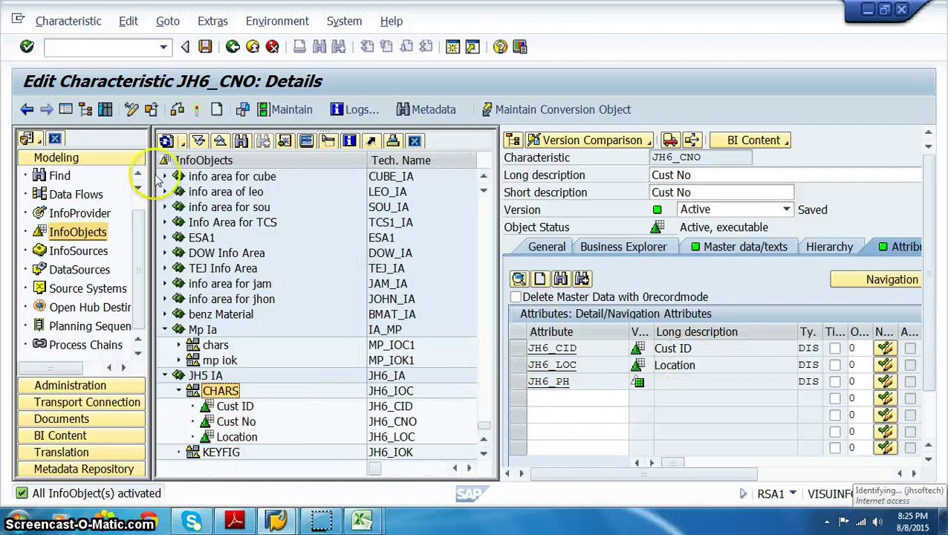
pyautogui.click(65, 110)
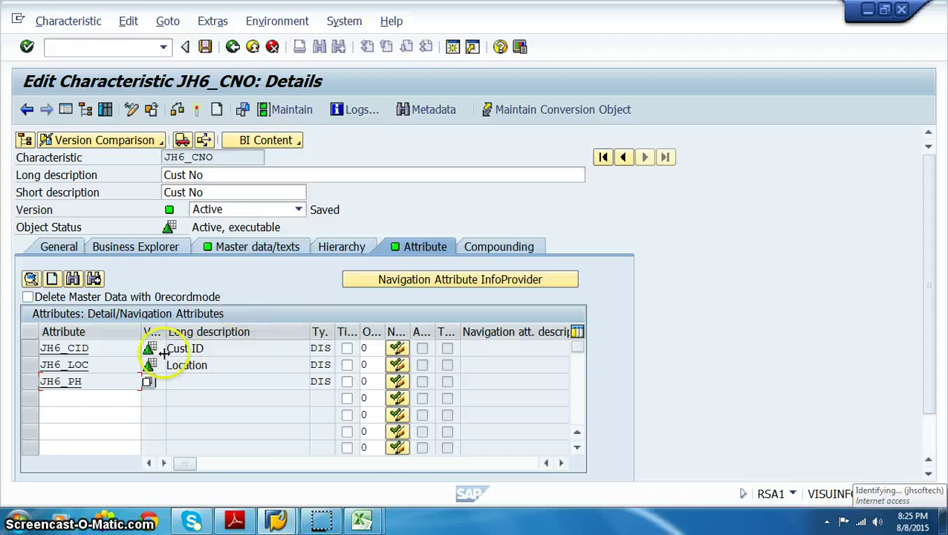
pyautogui.doubleClick(77, 347)
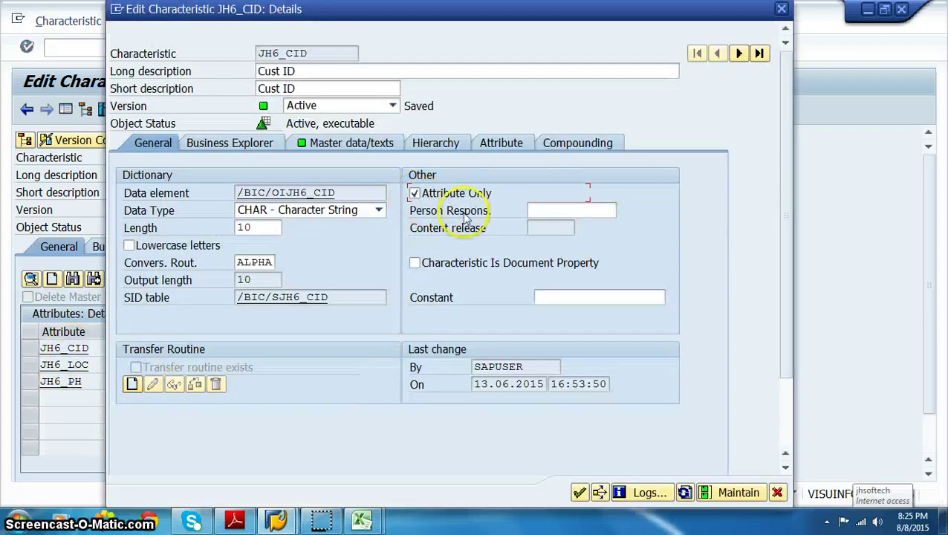
pyautogui.click(782, 9)
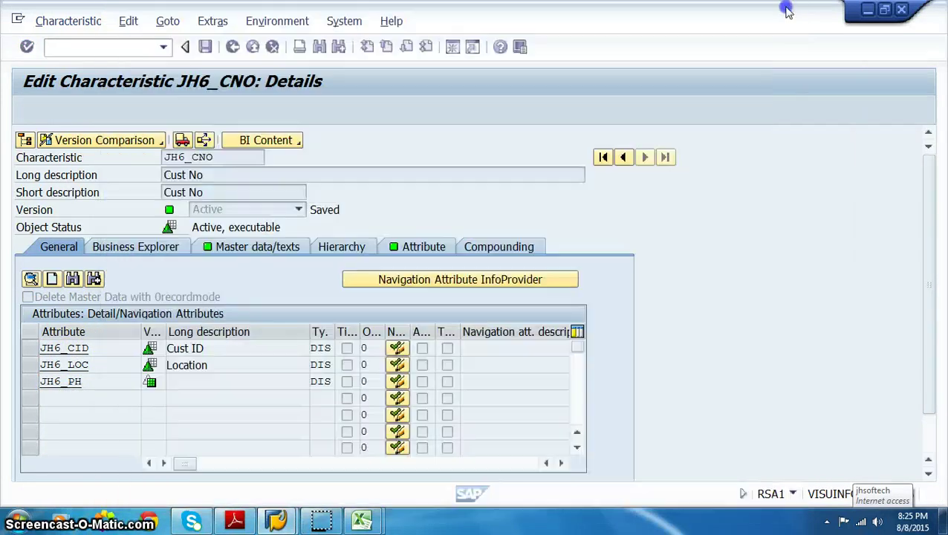
pyautogui.click(65, 109)
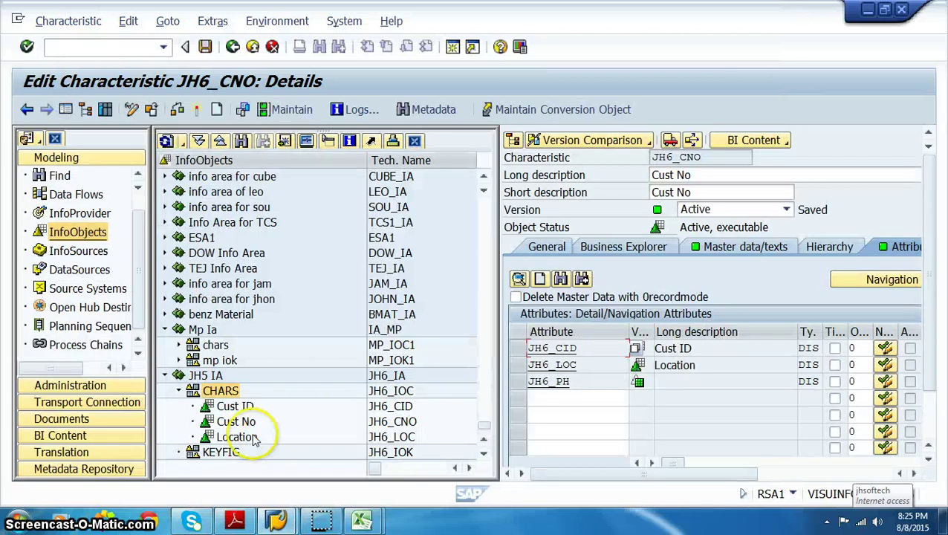
# Create the characteristic JH6_CNA with long description Cust Name in the CHARS catalog.
pyautogui.rightClick(225, 397)
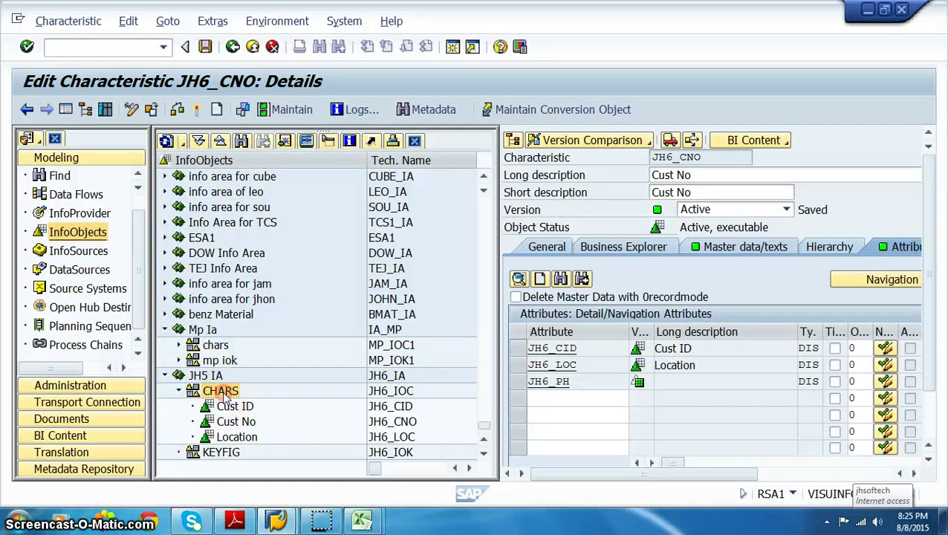
pyautogui.click(288, 380)
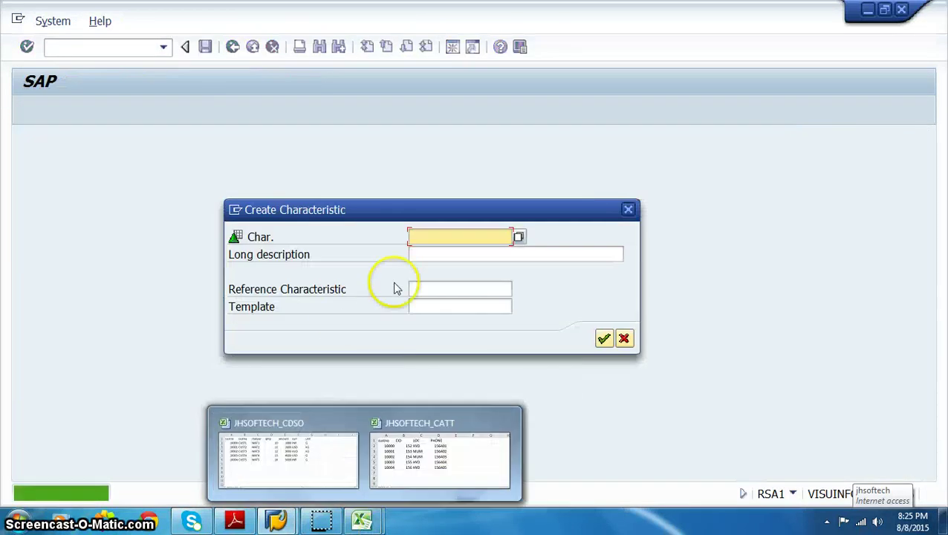
pyautogui.click(451, 235)
pyautogui.press('Down')
pyautogui.press('Return')
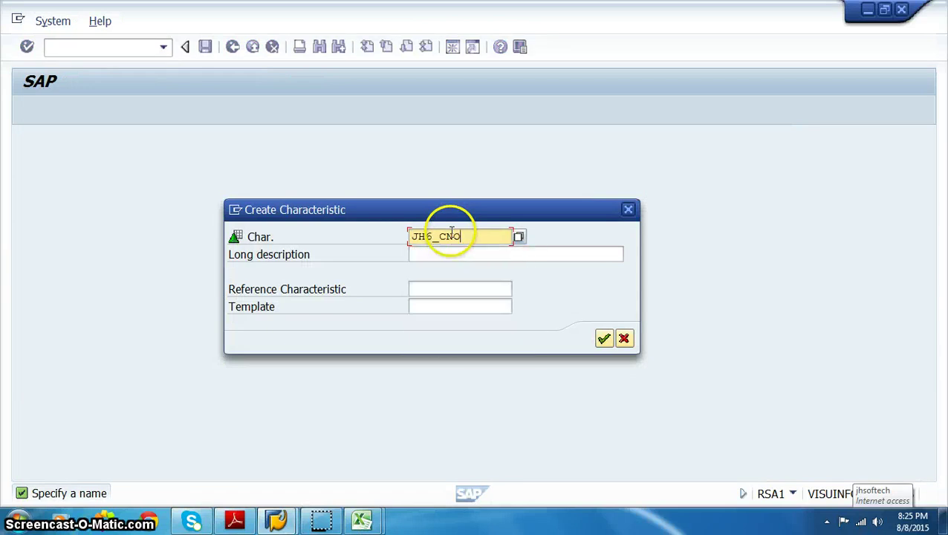
pyautogui.press('Tab')
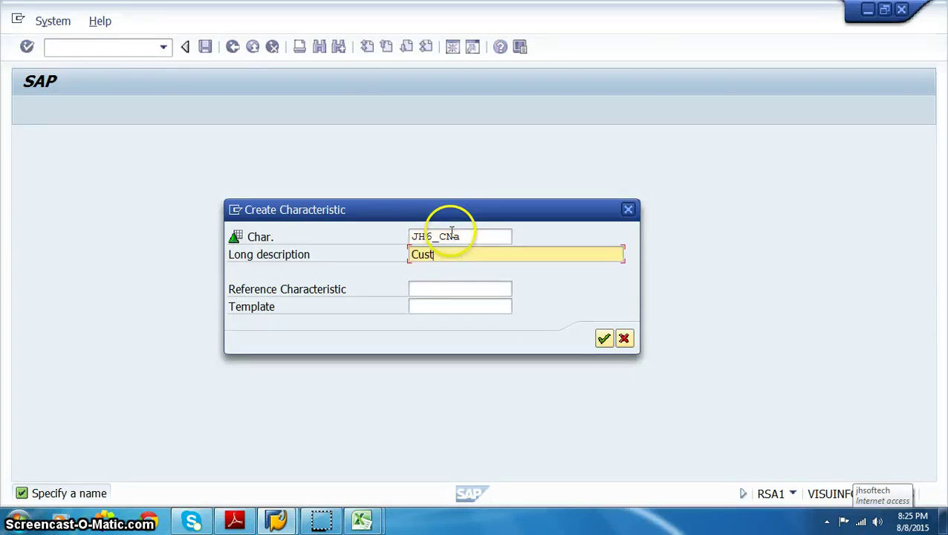
pyautogui.write('Cust Name')
pyautogui.press('Return')
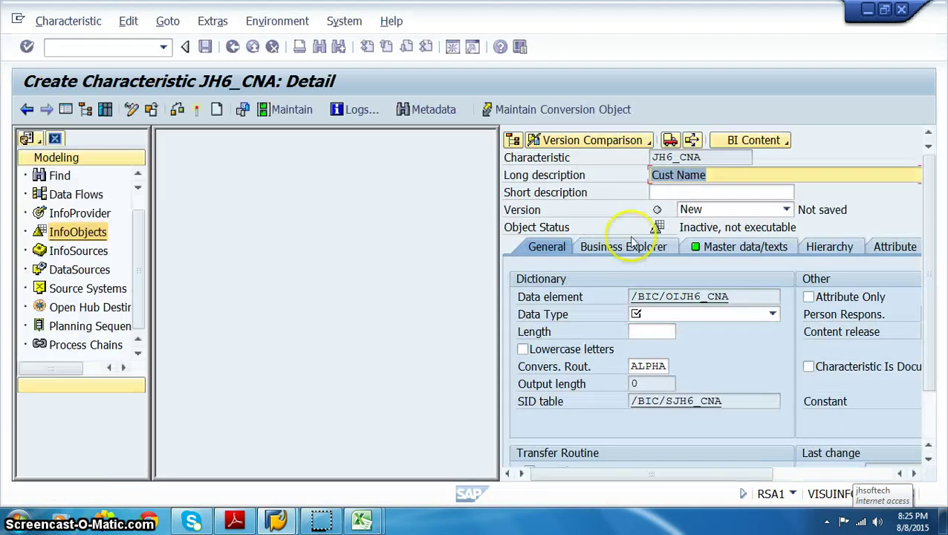
# Set JH6_CNA to data type CHAR - Character String with length 20 and activate it.
pyautogui.click(702, 314)
pyautogui.click(668, 330)
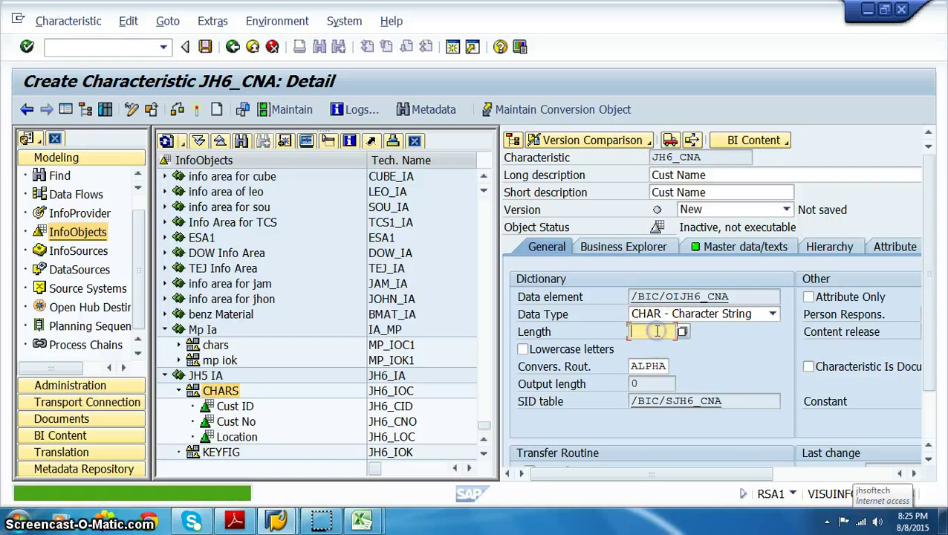
pyautogui.write('20')
pyautogui.click(196, 109)
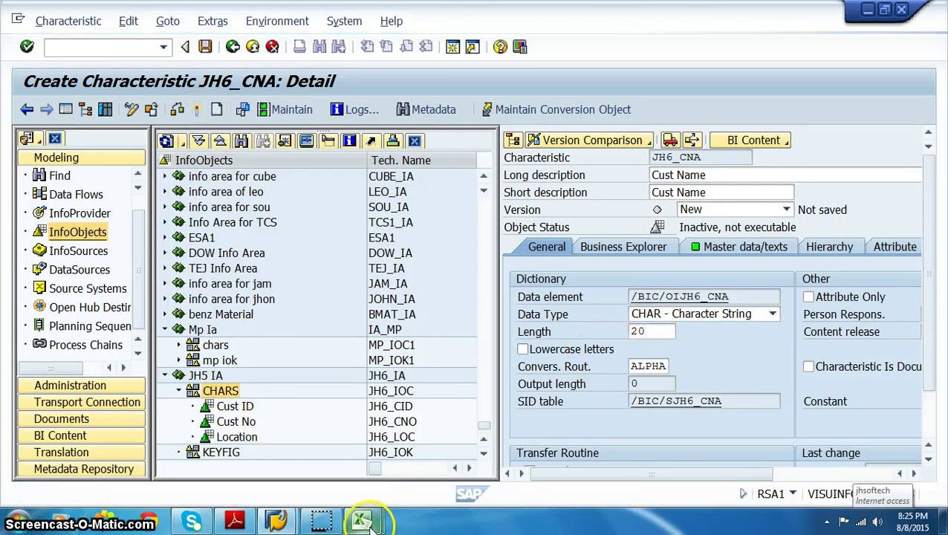
# Check the column headings in Excel's JHSOFTECH_CATT and JHSOFTECH_CDSO workbooks for the next characteristic, then return to SAP.
pyautogui.click(361, 522)
pyautogui.click(445, 468)
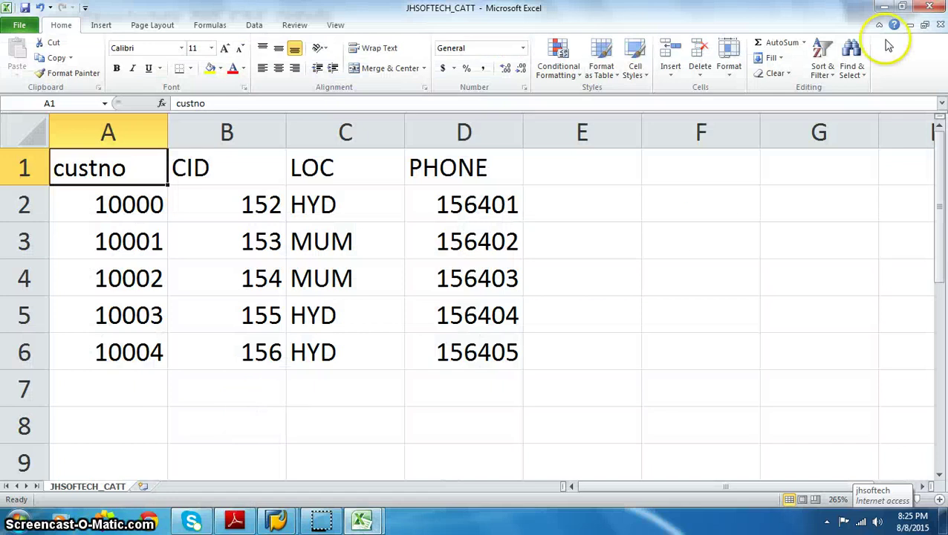
pyautogui.click(884, 9)
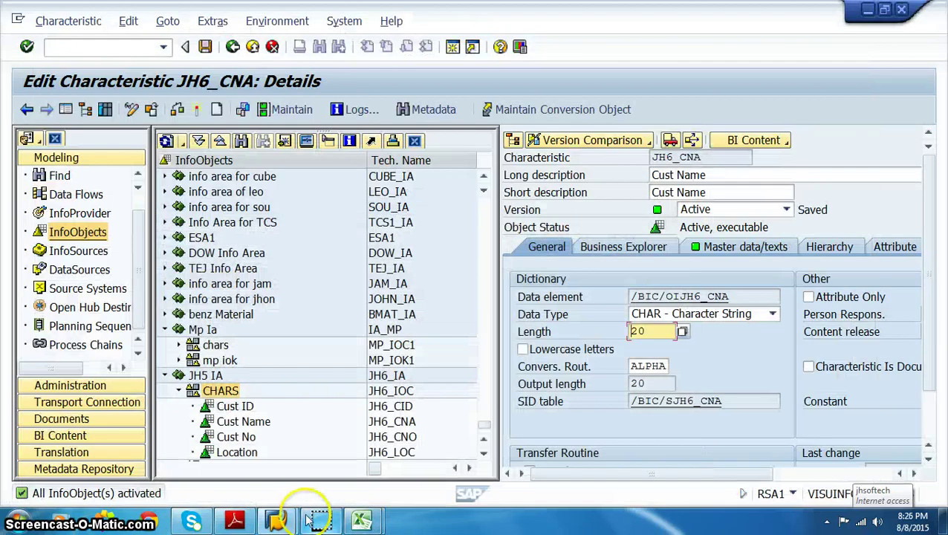
pyautogui.moveTo(361, 522)
pyautogui.click(272, 481)
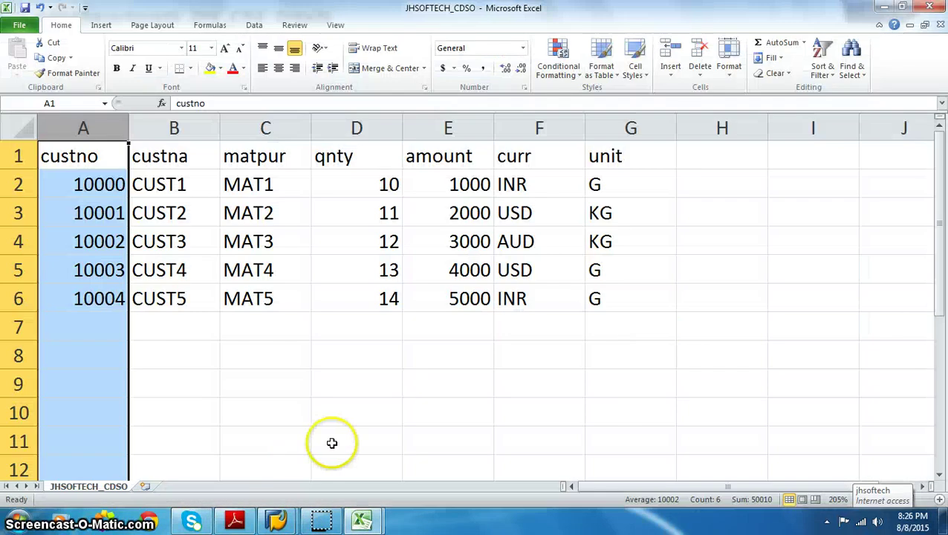
pyautogui.click(884, 9)
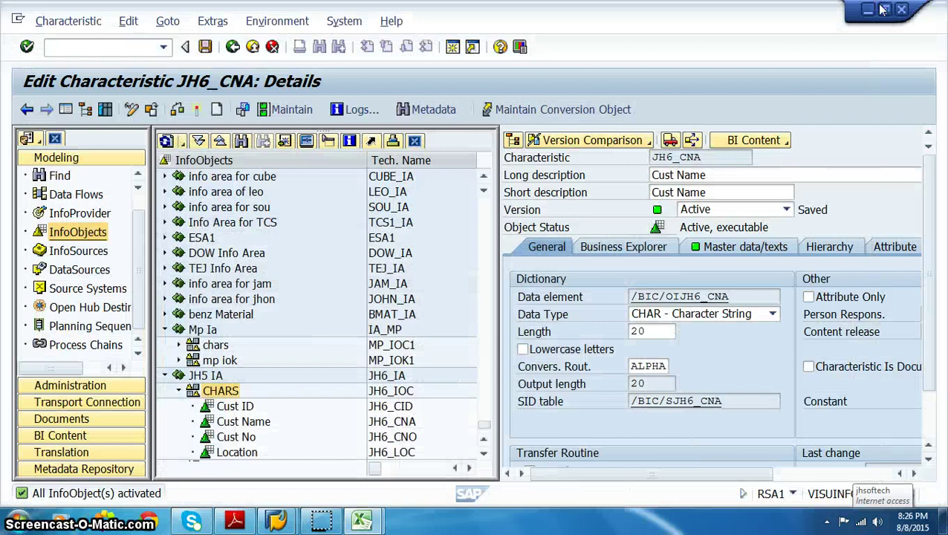
# Create the characteristic JH6_MPR with long description Material Purchased in the CHARS catalog.
pyautogui.rightClick(221, 394)
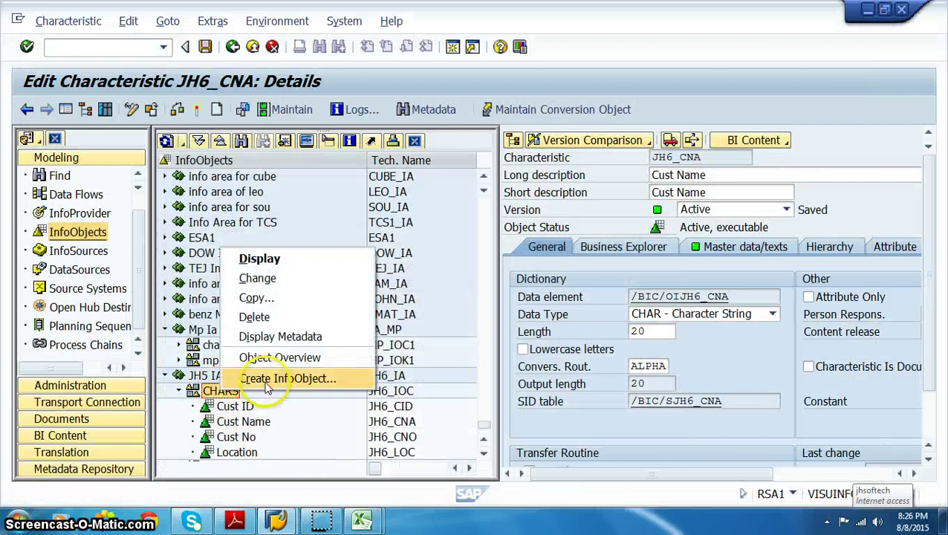
pyautogui.click(269, 379)
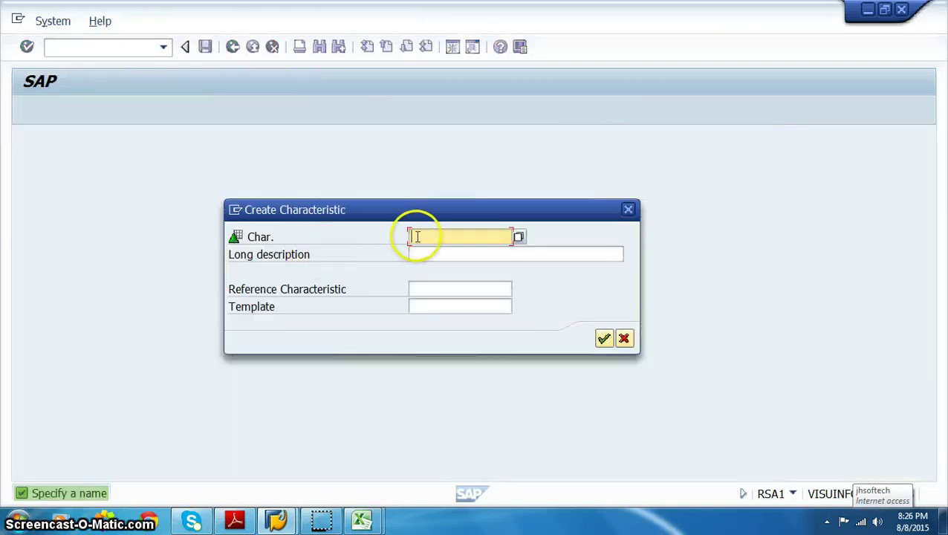
pyautogui.click(418, 236)
pyautogui.write('JH6_')
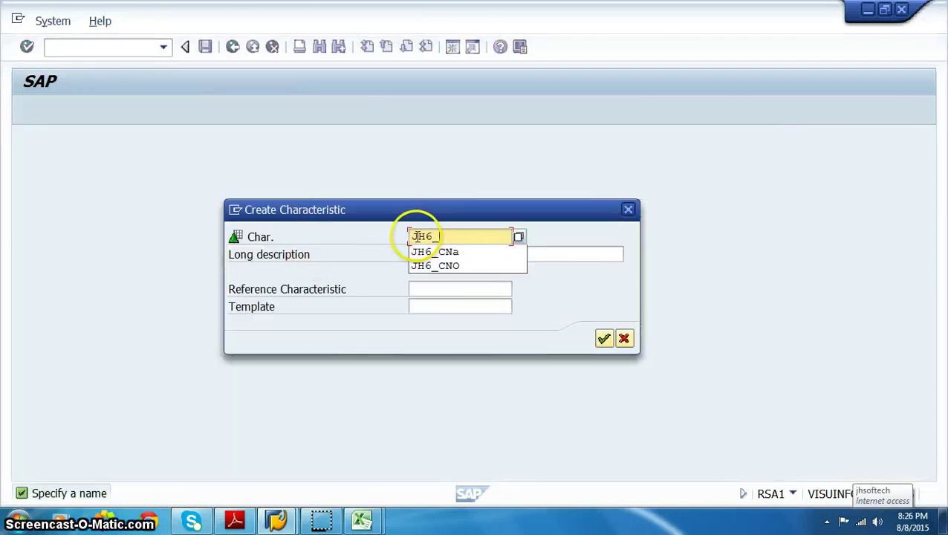
pyautogui.write('CNmpr')
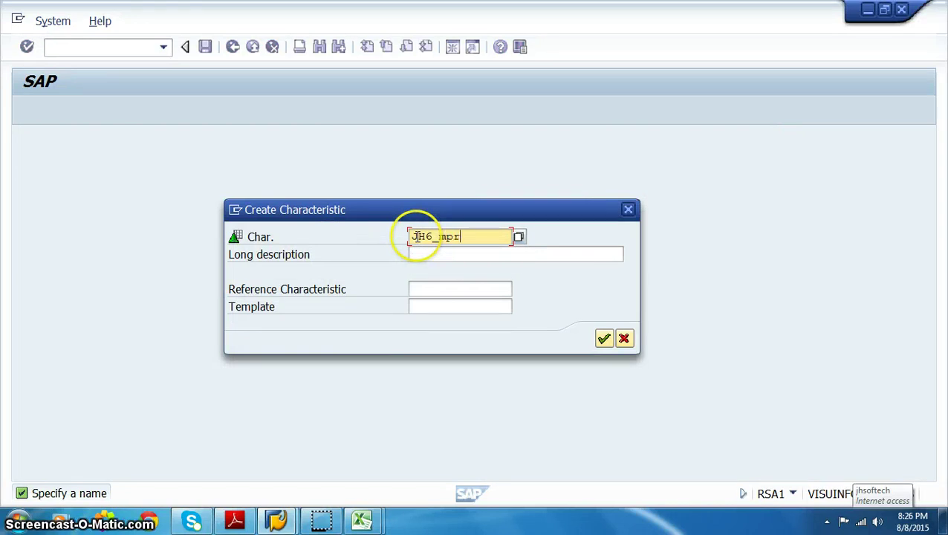
pyautogui.press('Tab')
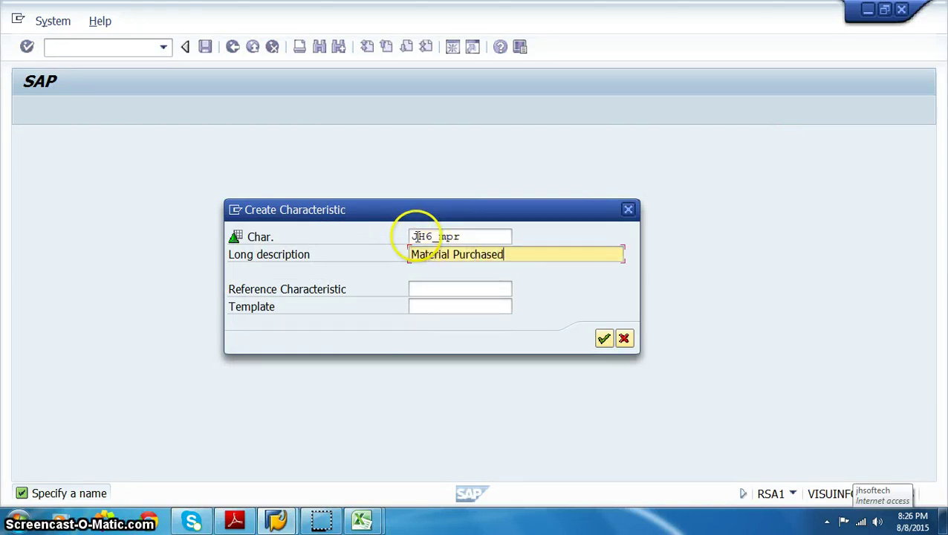
pyautogui.press('Return')
# Set JH6_MPR to data type CHAR - Character String with length 20 and activate it.
pyautogui.click(751, 313)
pyautogui.click(751, 313)
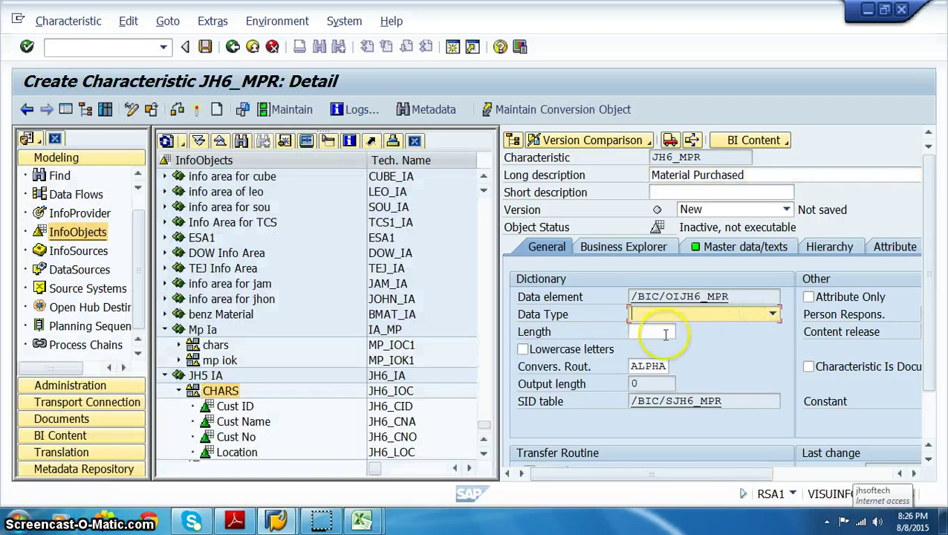
pyautogui.click(690, 315)
pyautogui.click(669, 329)
pyautogui.click(654, 331)
pyautogui.write('20')
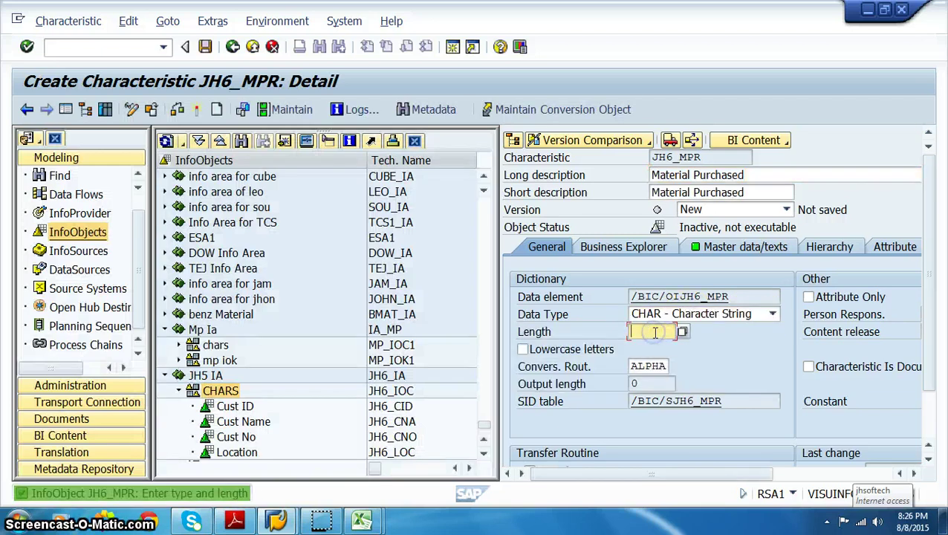
pyautogui.click(215, 113)
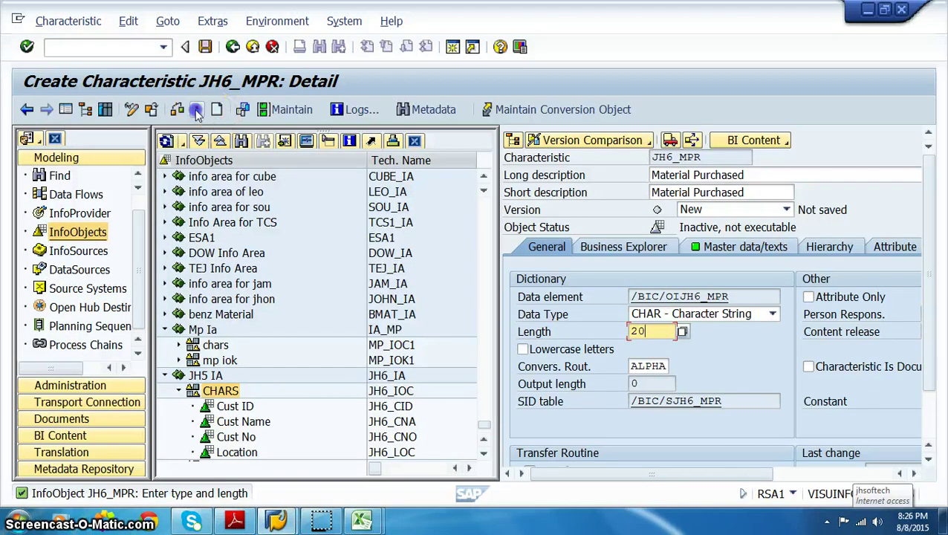
# Select Material Purchased in the InfoObjects tree, check the remaining columns in Excel's JHSOFTECH_CDSO workbook, and return to SAP.
pyautogui.click(483, 453)
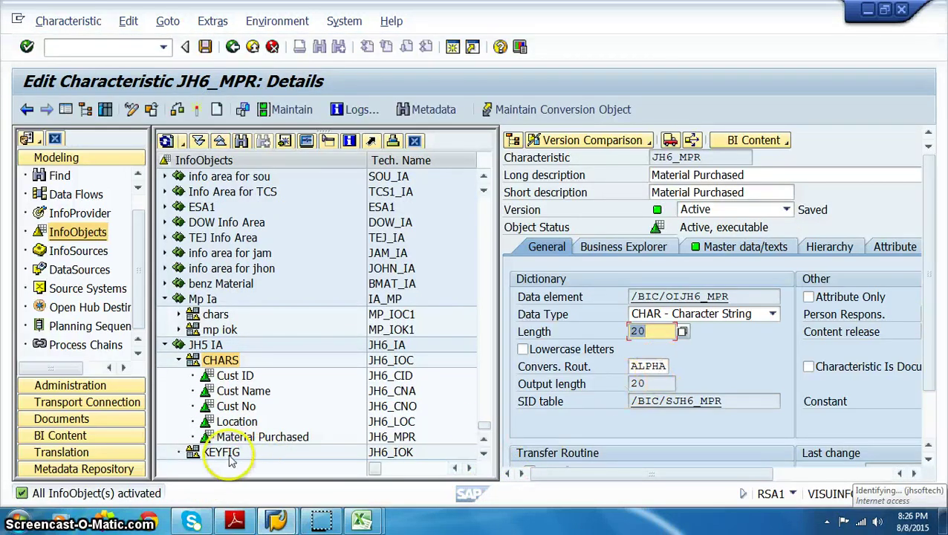
pyautogui.click(261, 439)
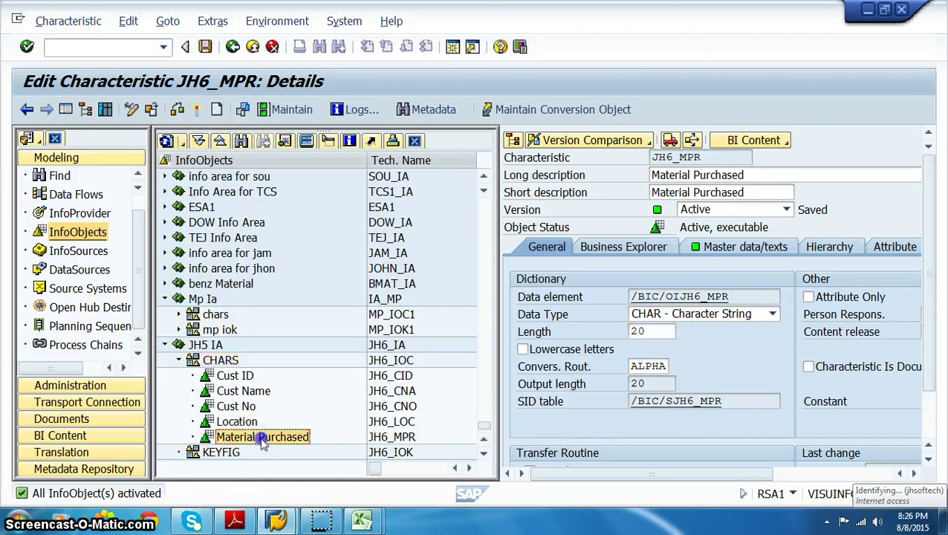
pyautogui.click(362, 522)
pyautogui.click(439, 477)
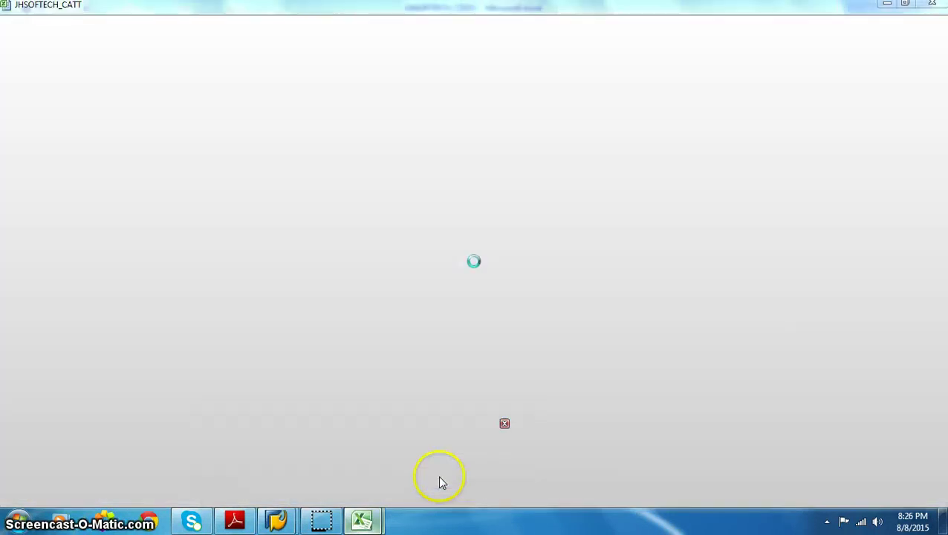
pyautogui.click(287, 468)
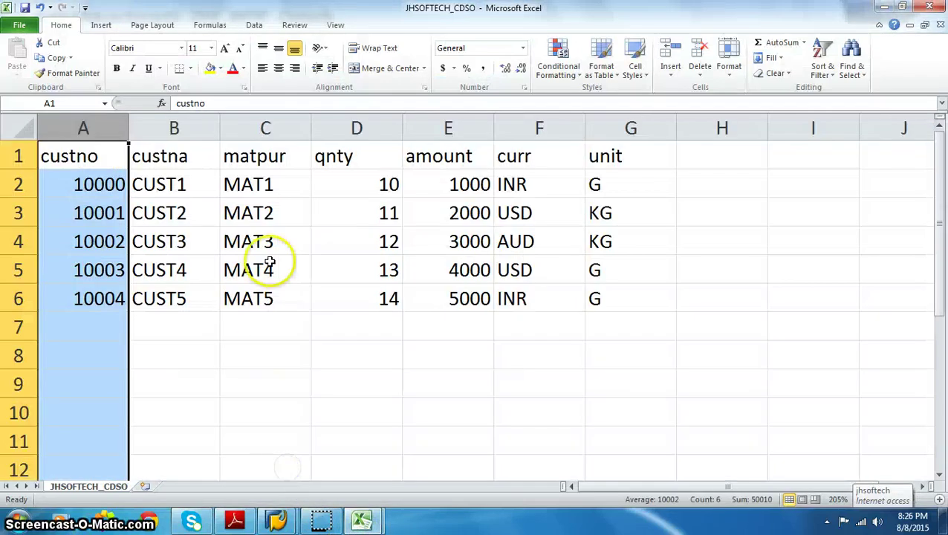
pyautogui.click(888, 9)
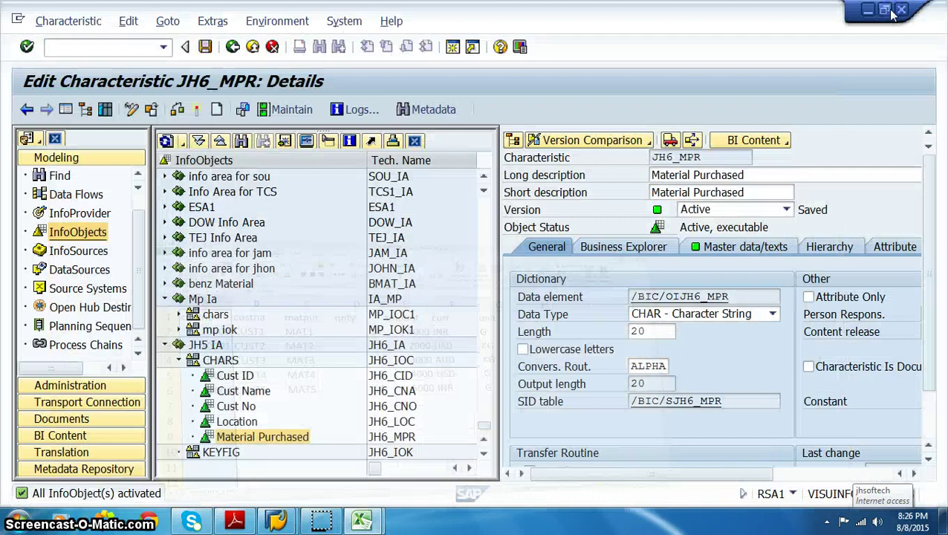
# Create the key figure JH6_QTY with long description Qnty in the KEYFIG catalog.
pyautogui.click(222, 453)
pyautogui.rightClick(231, 459)
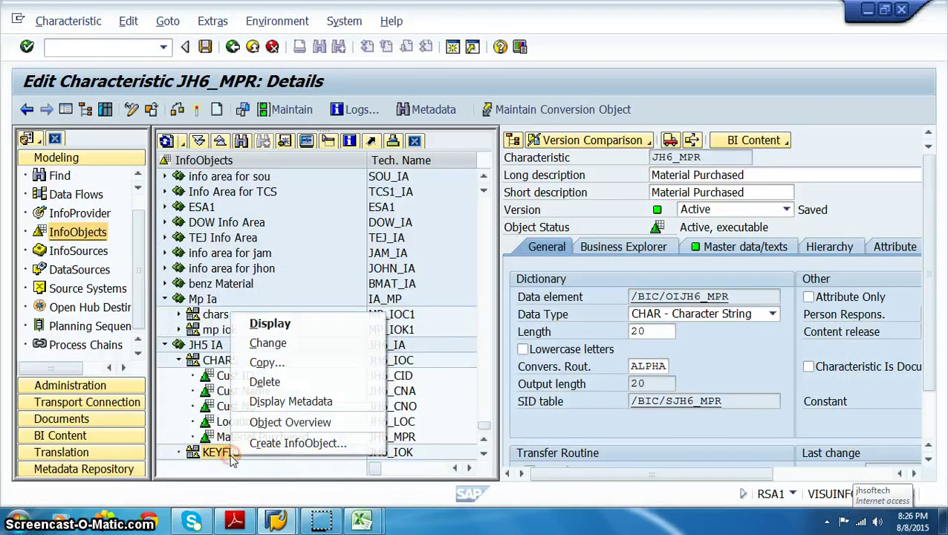
pyautogui.click(277, 441)
pyautogui.click(457, 231)
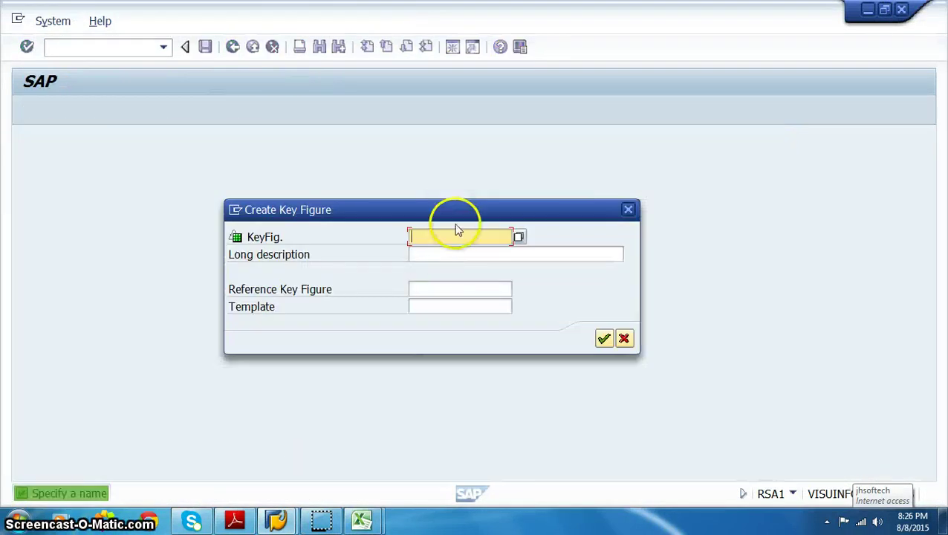
pyautogui.press('Down')
pyautogui.press('Return')
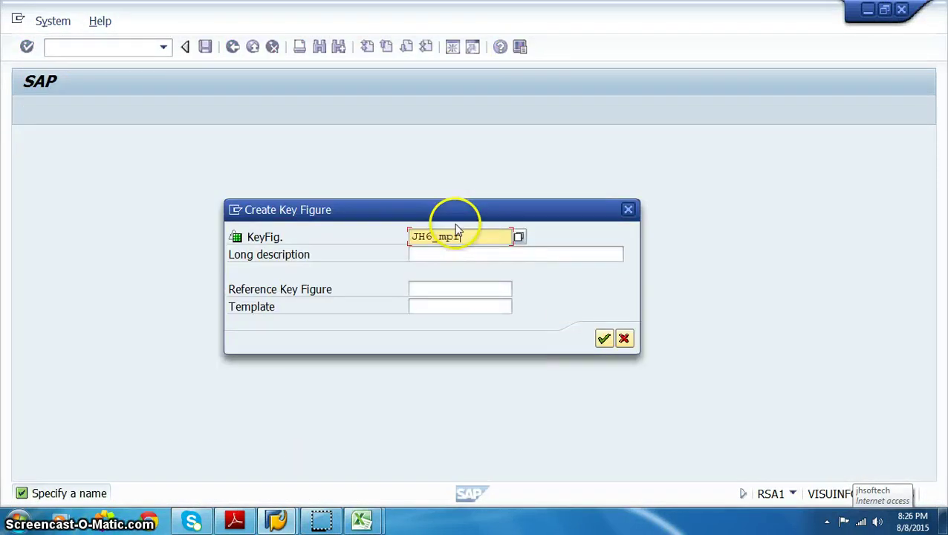
pyautogui.press('BackSpace')
pyautogui.press('BackSpace')
pyautogui.press('BackSpace')
pyautogui.write('qty')
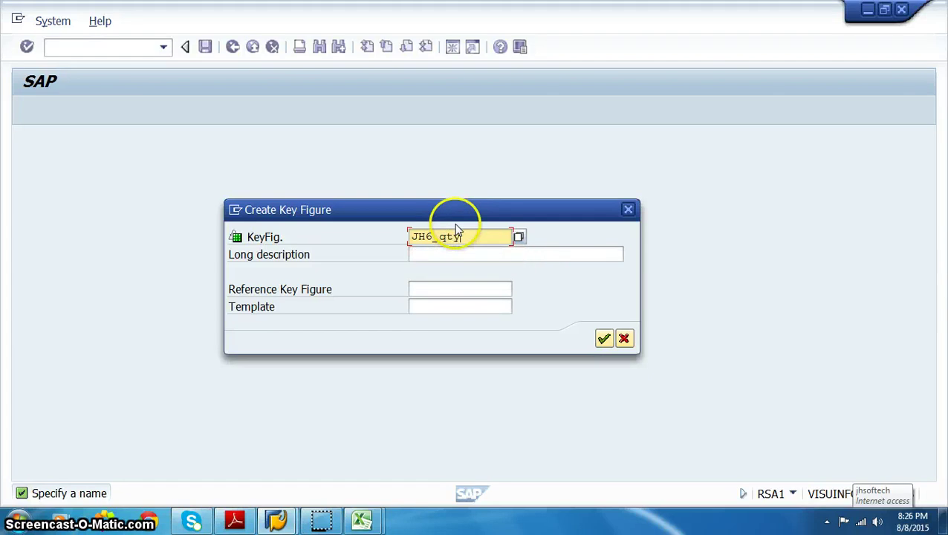
pyautogui.press('Tab')
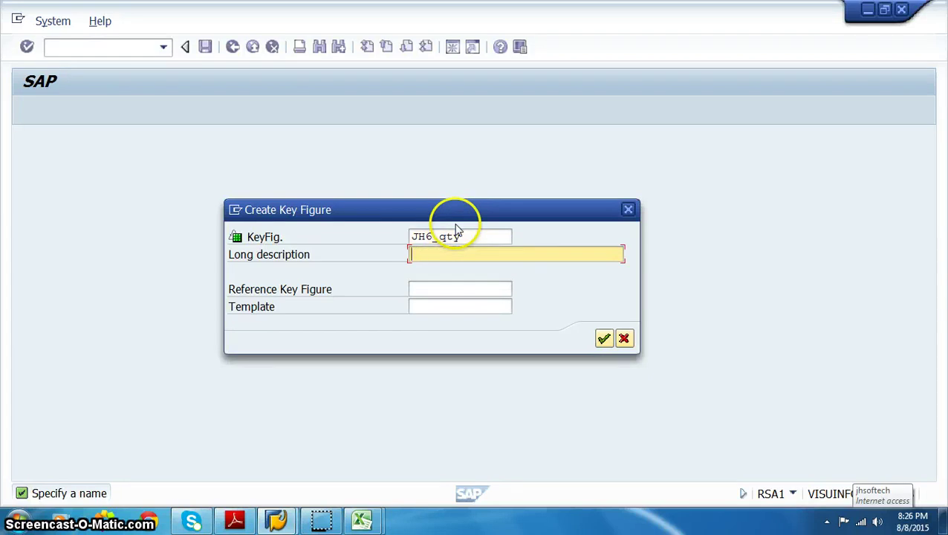
pyautogui.write('Qnty')
pyautogui.press('Return')
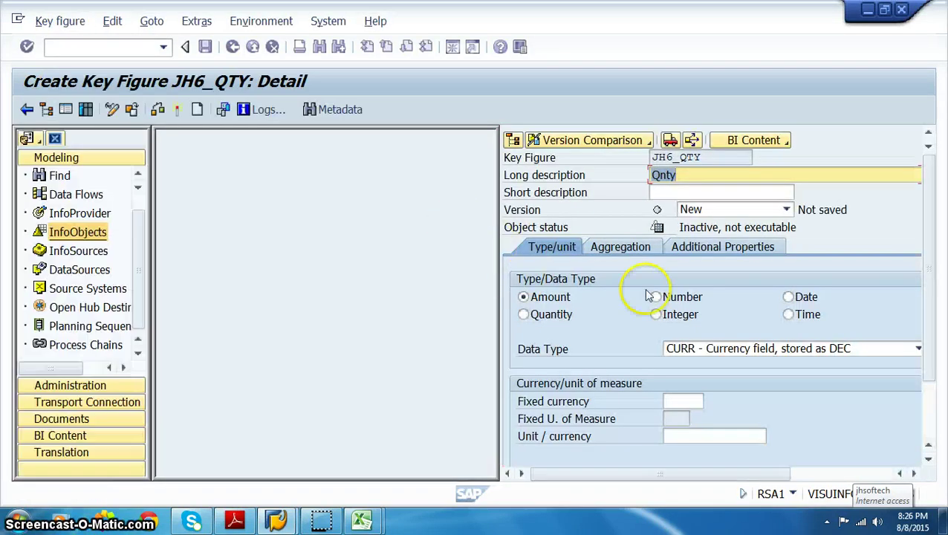
# Set the type of JH6_QTY to Quantity, check the unit column in Excel's JHSOFTECH_CDSO workbook, and return to SAP.
pyautogui.click(559, 318)
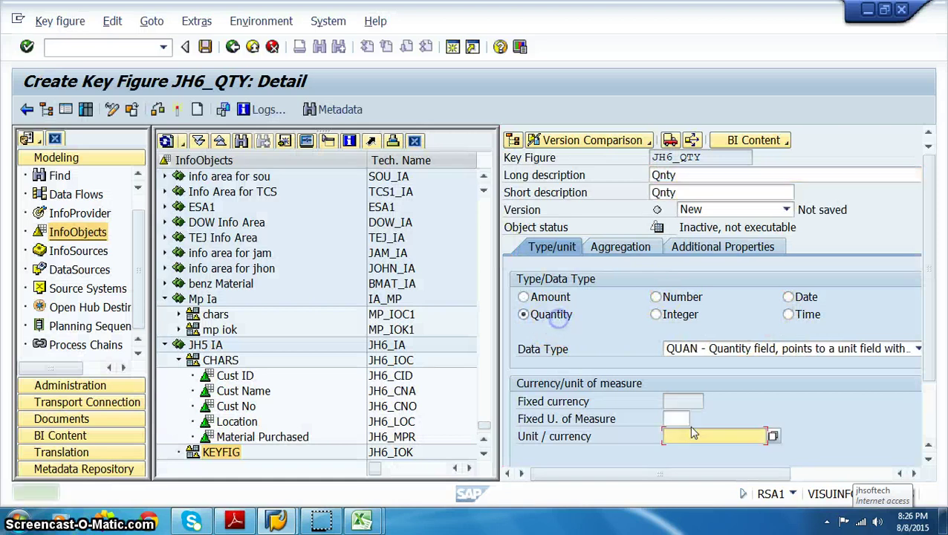
pyautogui.click(679, 407)
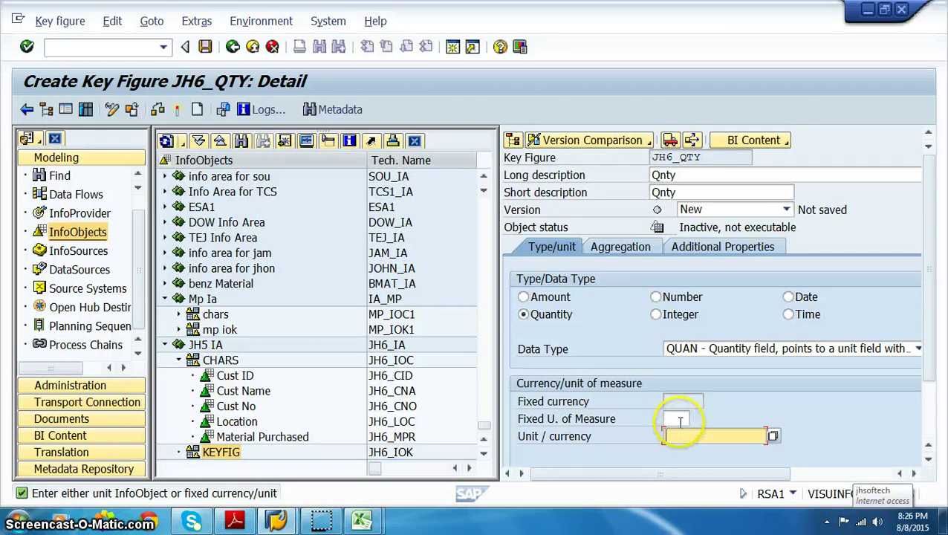
pyautogui.click(679, 419)
pyautogui.moveTo(359, 519)
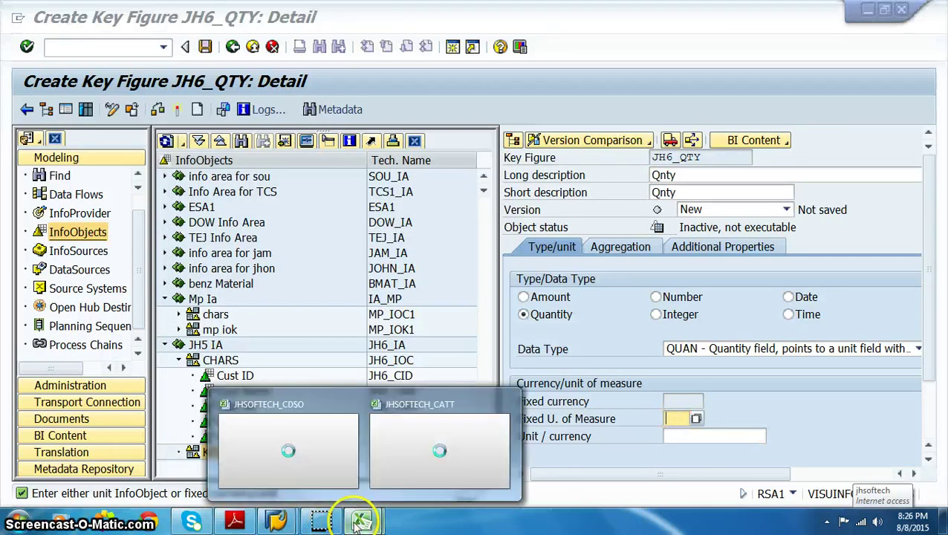
pyautogui.click(297, 458)
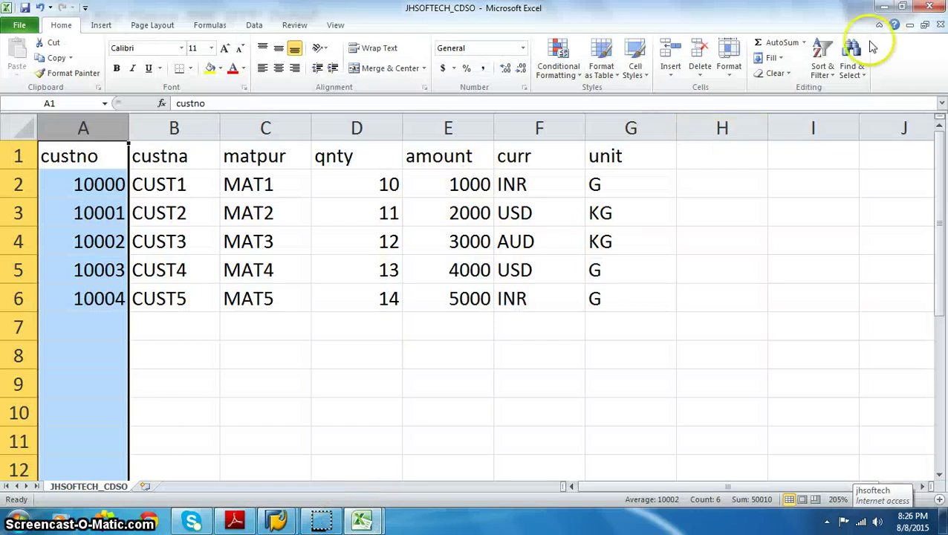
pyautogui.hotkey('alt', 'Tab')
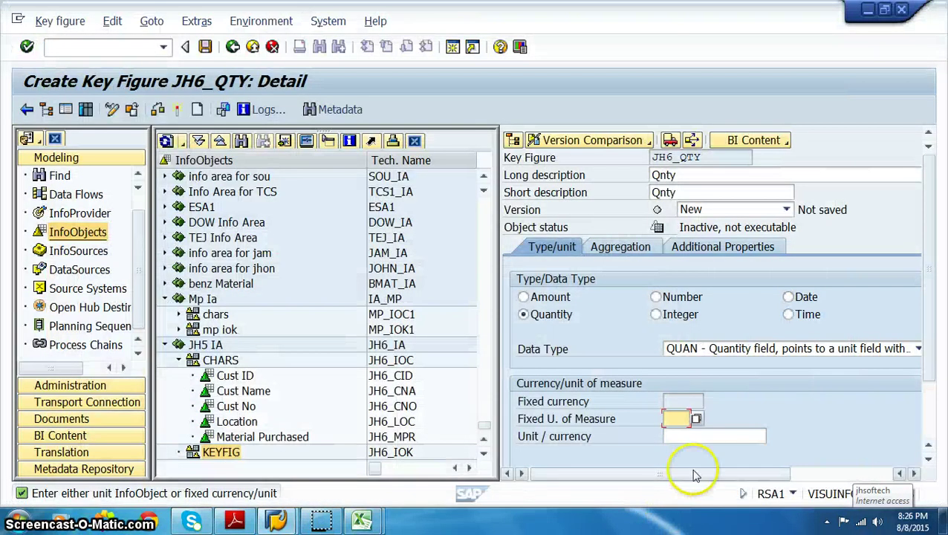
# Assign 0UNIT as the unit/currency of JH6_QTY and activate the key figure.
pyautogui.click(695, 439)
pyautogui.write('0')
pyautogui.press('Down')
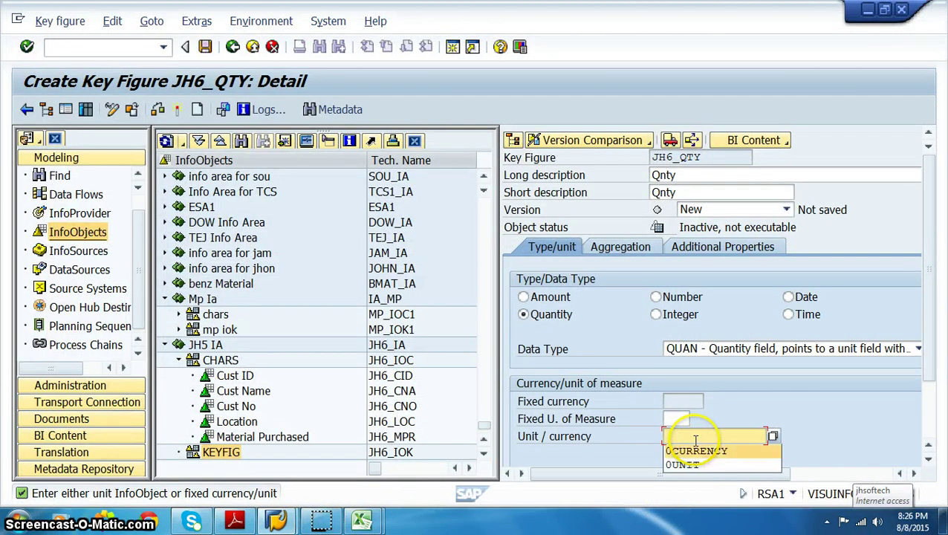
pyautogui.press('Down')
pyautogui.press('Return')
pyautogui.click(177, 109)
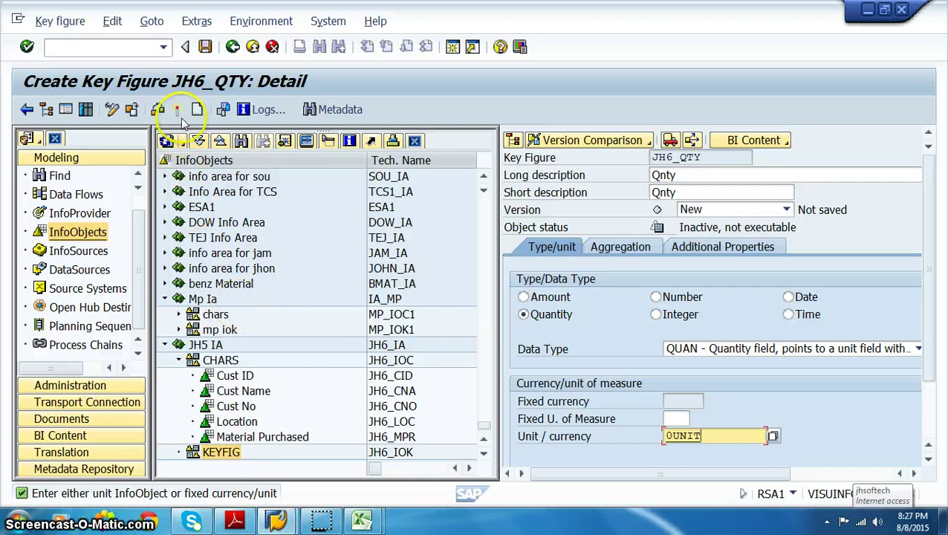
# Create the key figure JH6_AMT with long description Amount in the KEYFIG catalog.
pyautogui.rightClick(223, 438)
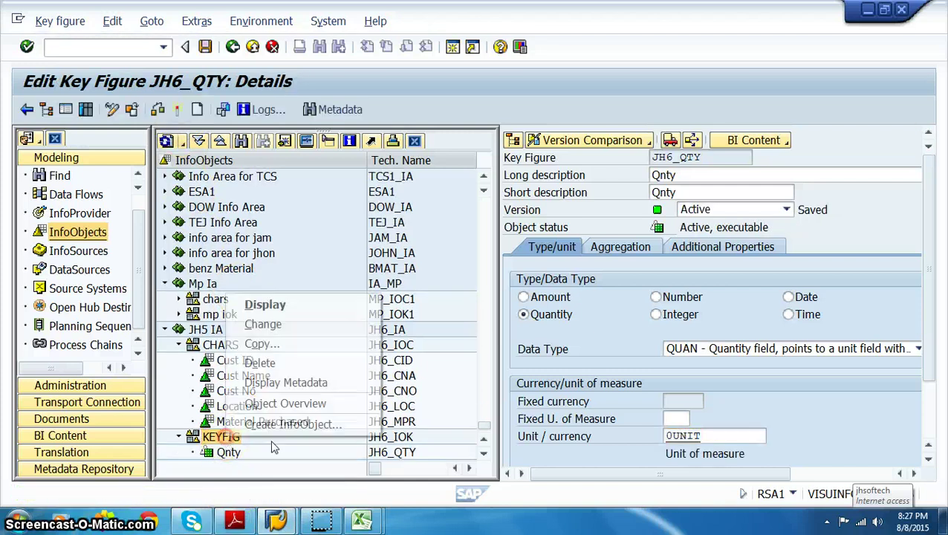
pyautogui.click(275, 425)
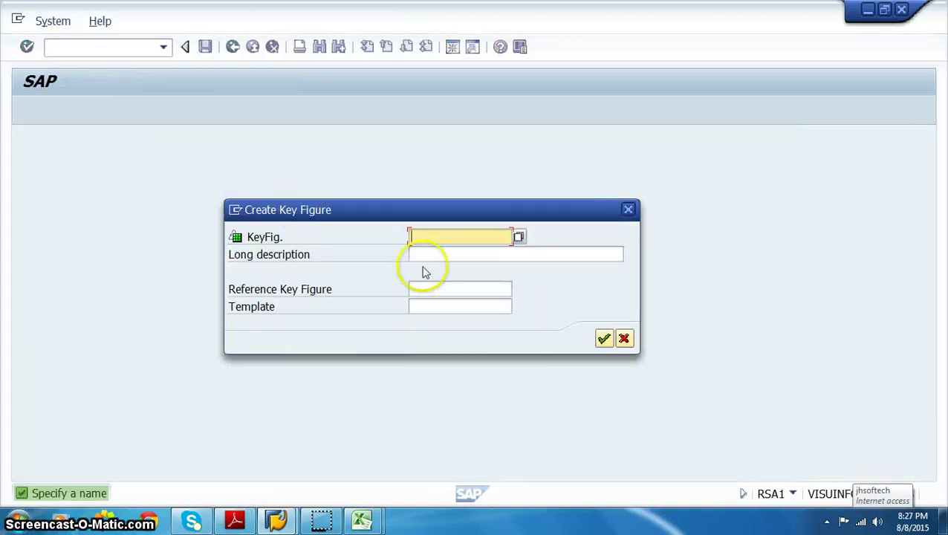
pyautogui.write('JH6_qt')
pyautogui.press('BackSpace')
pyautogui.press('BackSpace')
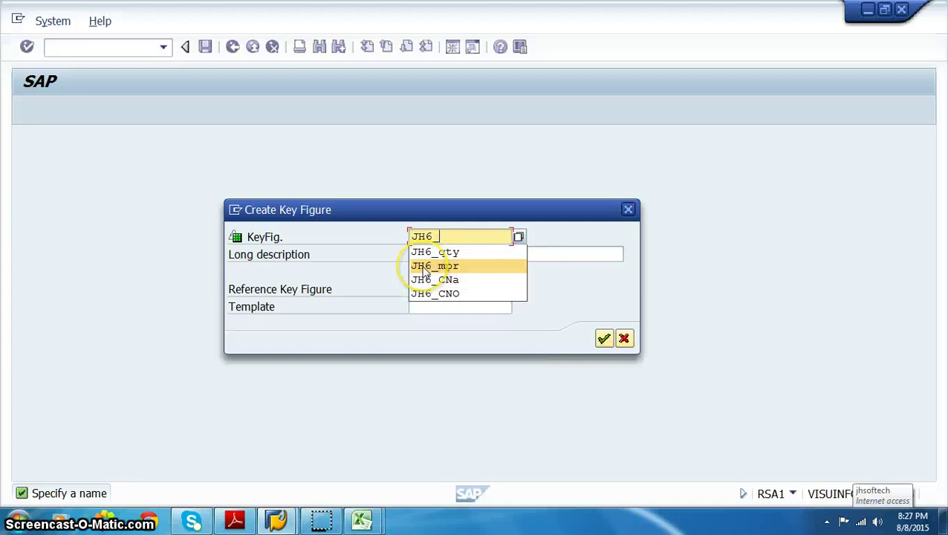
pyautogui.write('am')
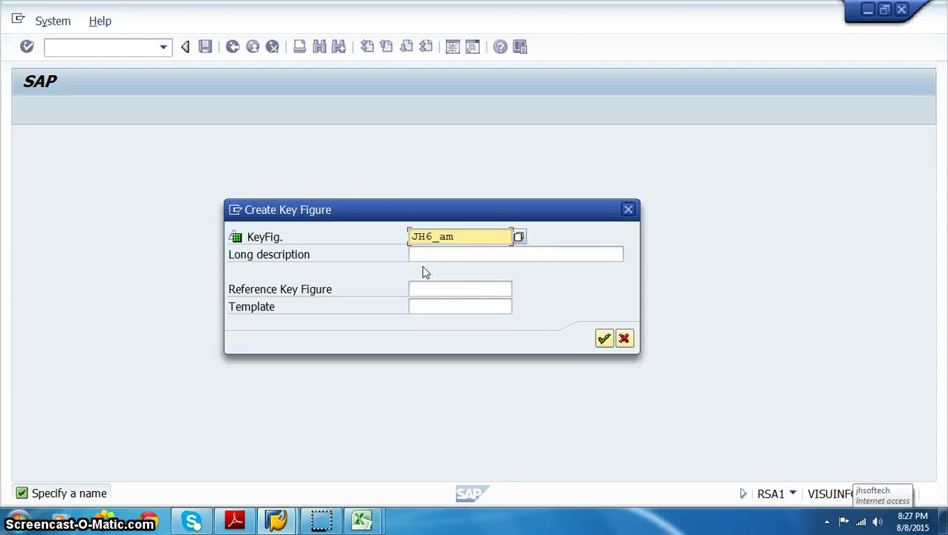
pyautogui.write('t')
pyautogui.press('Tab')
pyautogui.write('Amoun')
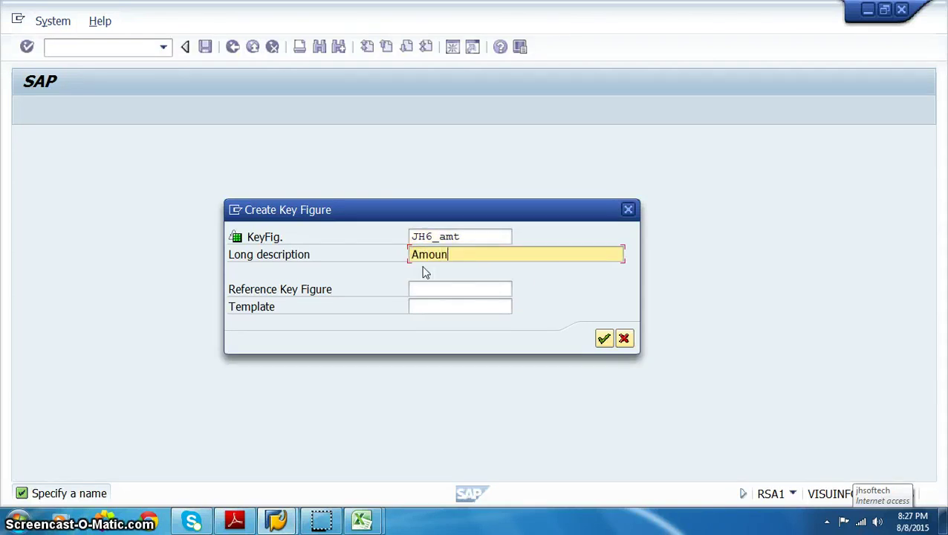
pyautogui.write('t')
pyautogui.press('Return')
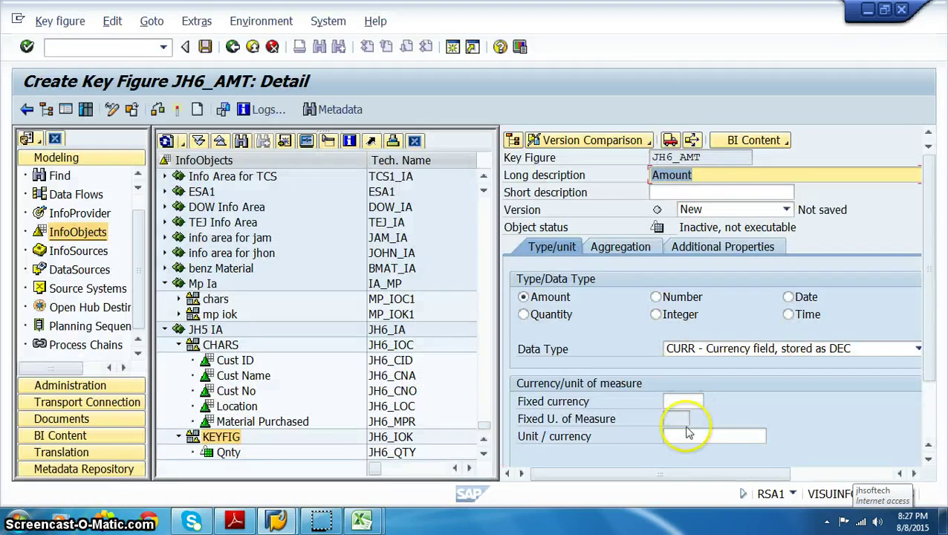
# Try to activate JH6_AMT with 0UNIT as its unit/currency, then close the activation log.
pyautogui.click(686, 435)
pyautogui.click(686, 436)
pyautogui.click(682, 446)
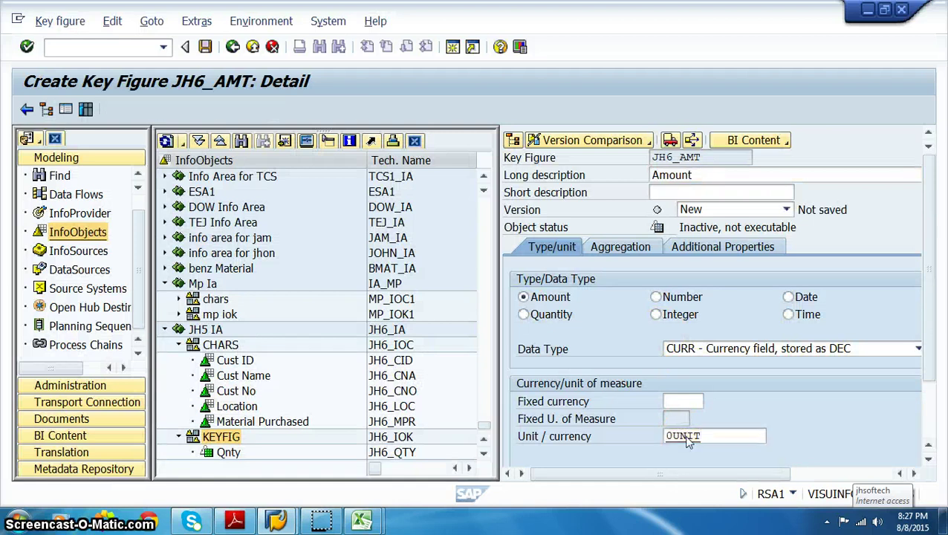
pyautogui.press('Return')
pyautogui.click(176, 113)
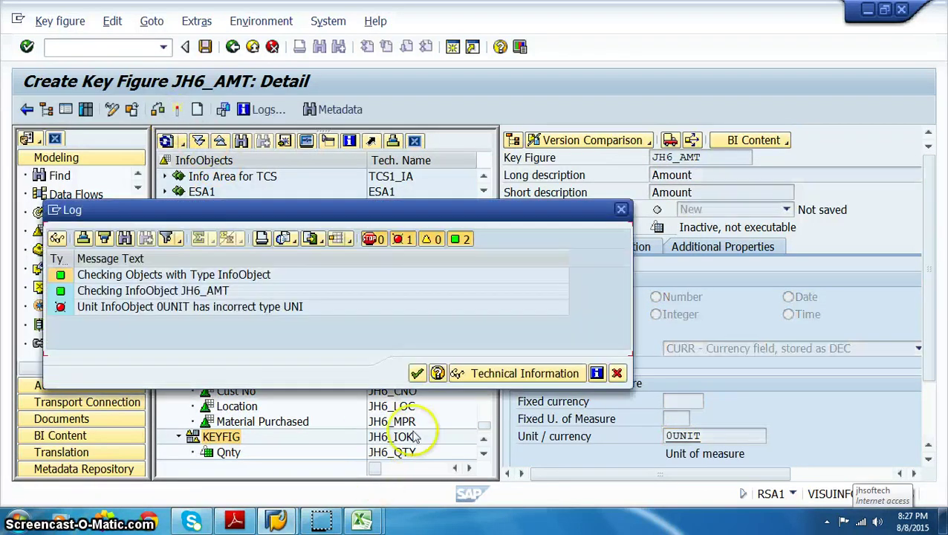
pyautogui.click(620, 213)
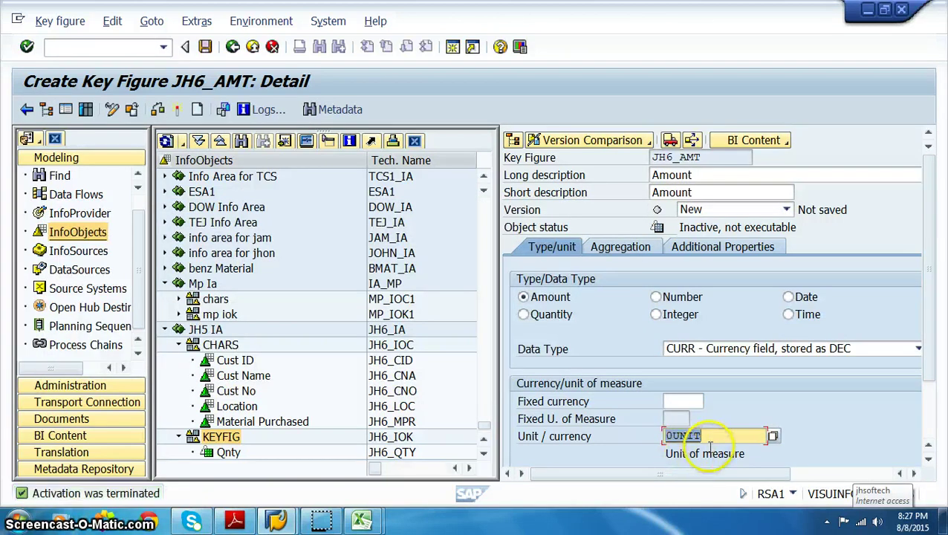
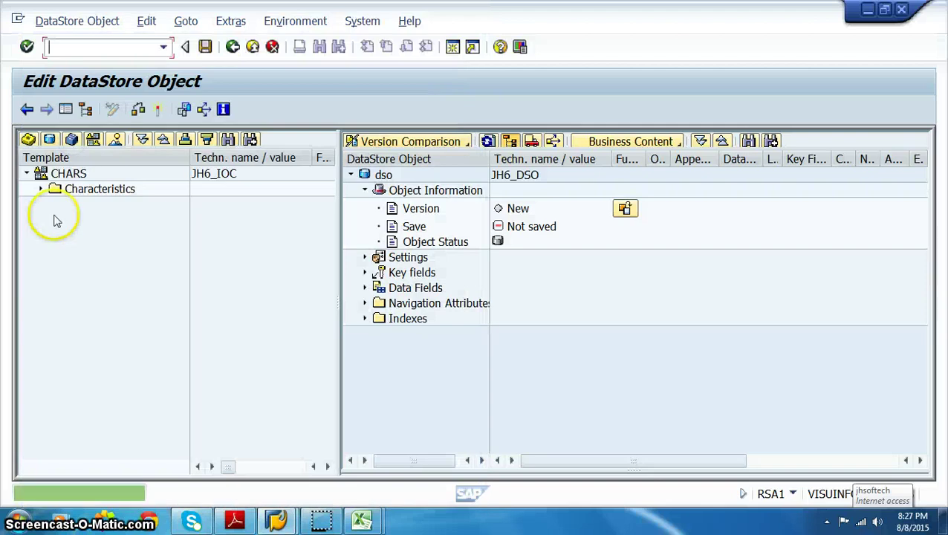
# Check the columns in Excel's JHSOFTECH_CDSO workbook, return to SAP, and add Cust Name and Cust No to the key fields of JH6_DSO.
pyautogui.click(41, 188)
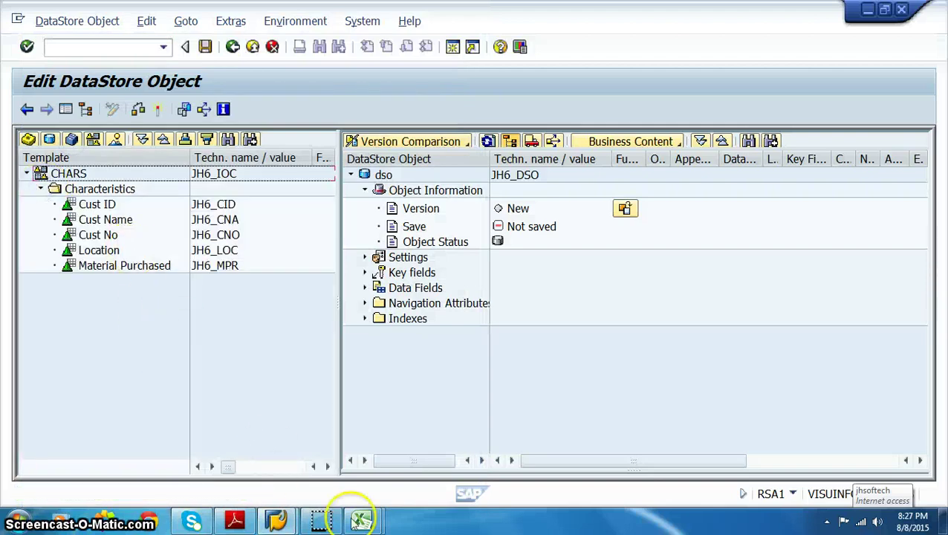
pyautogui.moveTo(361, 518)
pyautogui.click(306, 459)
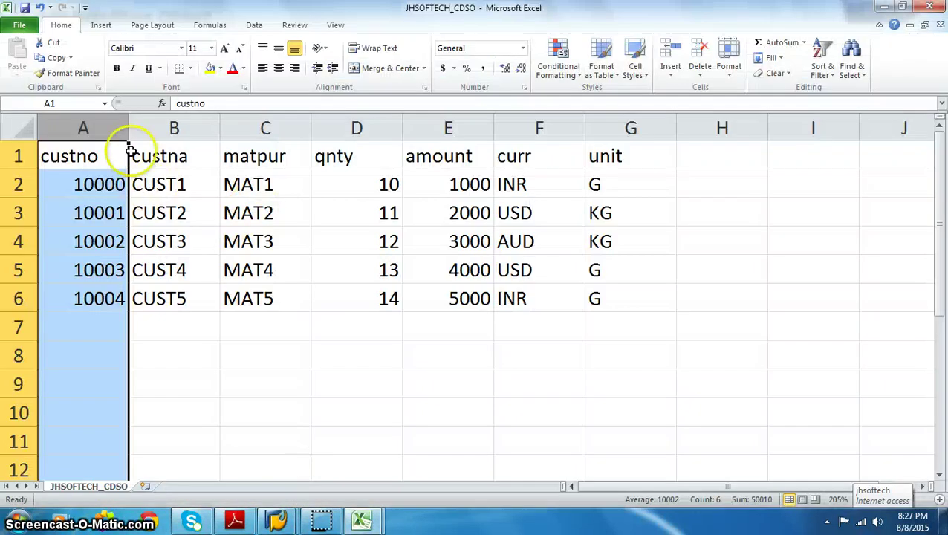
pyautogui.click(884, 7)
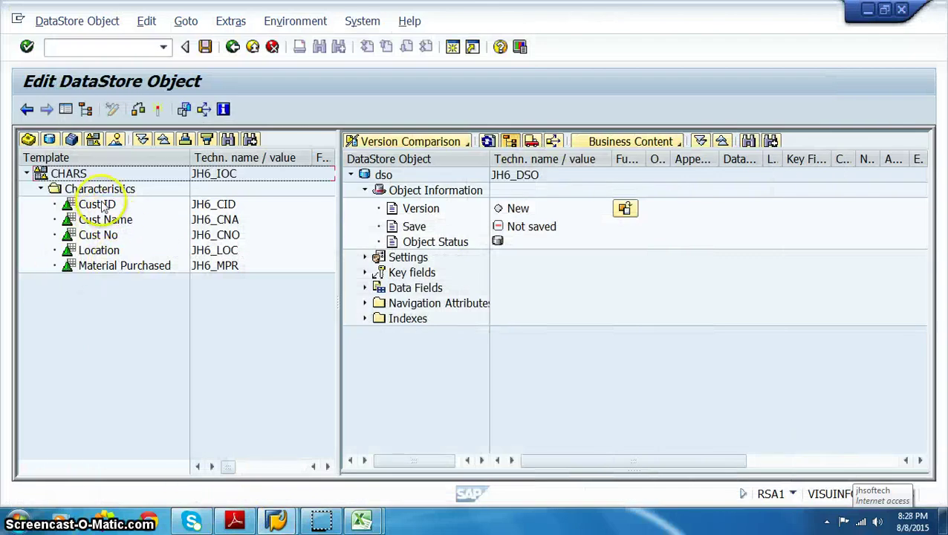
pyautogui.moveTo(119, 220); pyautogui.dragTo(134, 220)
pyautogui.moveTo(337, 264); pyautogui.dragTo(394, 276)
pyautogui.moveTo(97, 234); pyautogui.dragTo(428, 272)
# Add Location and Material Purchased from the CHARS catalog to the data fields of JH6_DSO.
pyautogui.moveTo(120, 254); pyautogui.dragTo(432, 321)
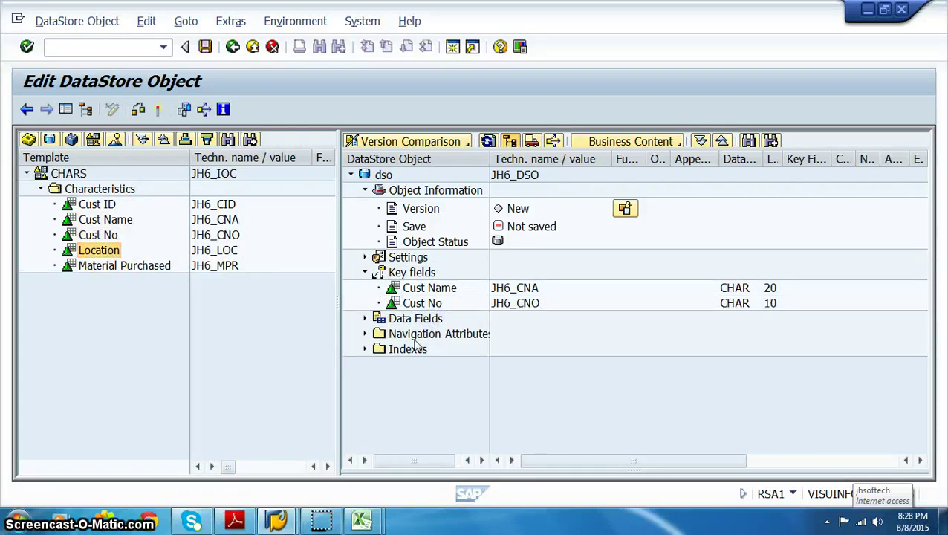
pyautogui.moveTo(126, 273); pyautogui.dragTo(439, 327)
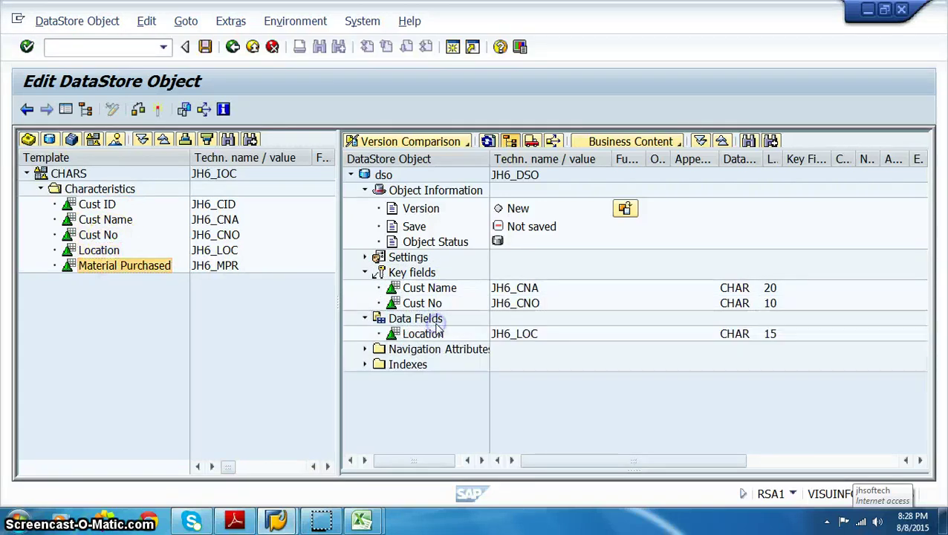
pyautogui.click(100, 266)
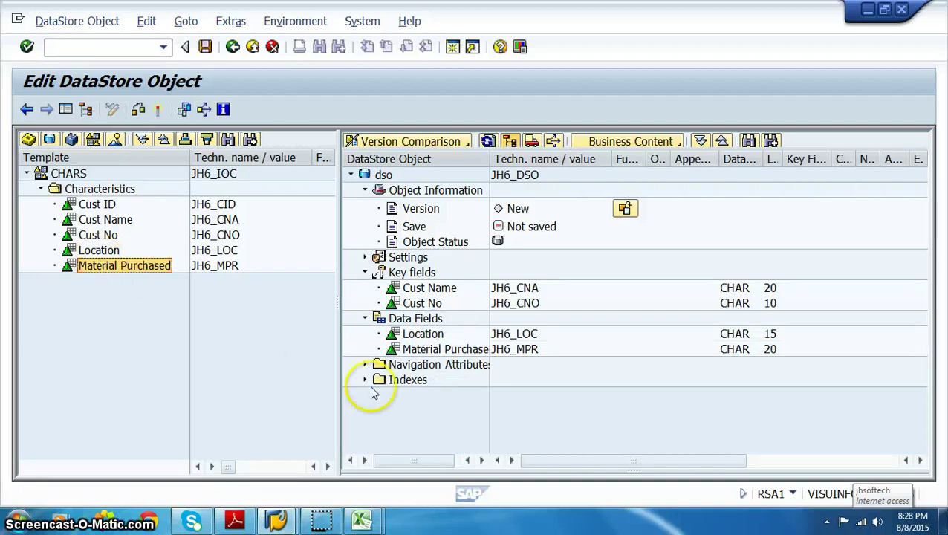
# Compare the fields with Excel's JHSOFTECH_CATT and JHSOFTECH_CDSO workbooks, return to SAP, and delete Location from the data fields.
pyautogui.click(110, 253)
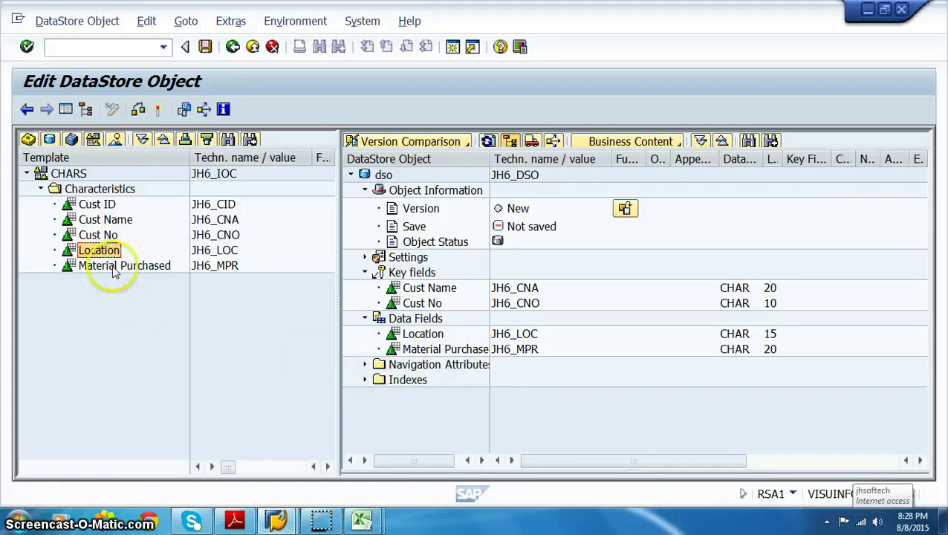
pyautogui.click(113, 266)
pyautogui.click(110, 235)
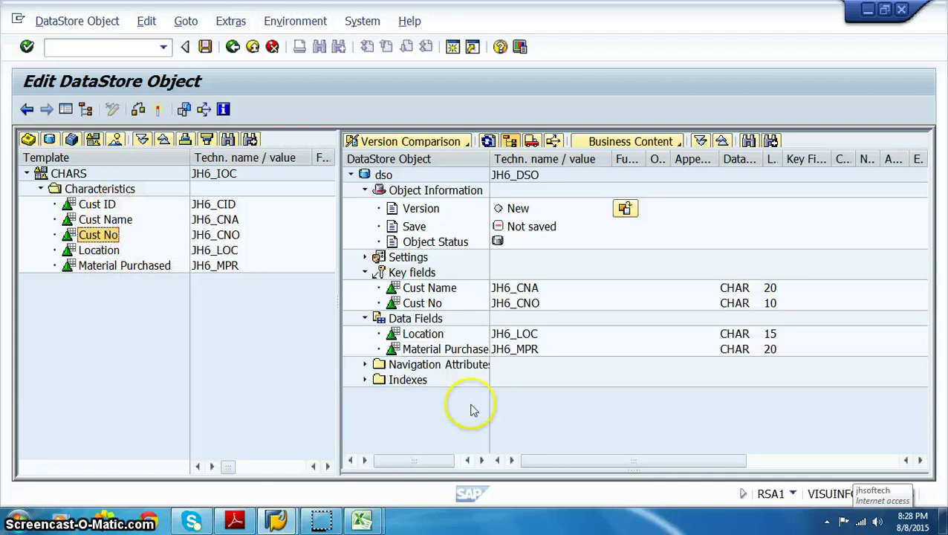
pyautogui.click(364, 518)
pyautogui.click(440, 480)
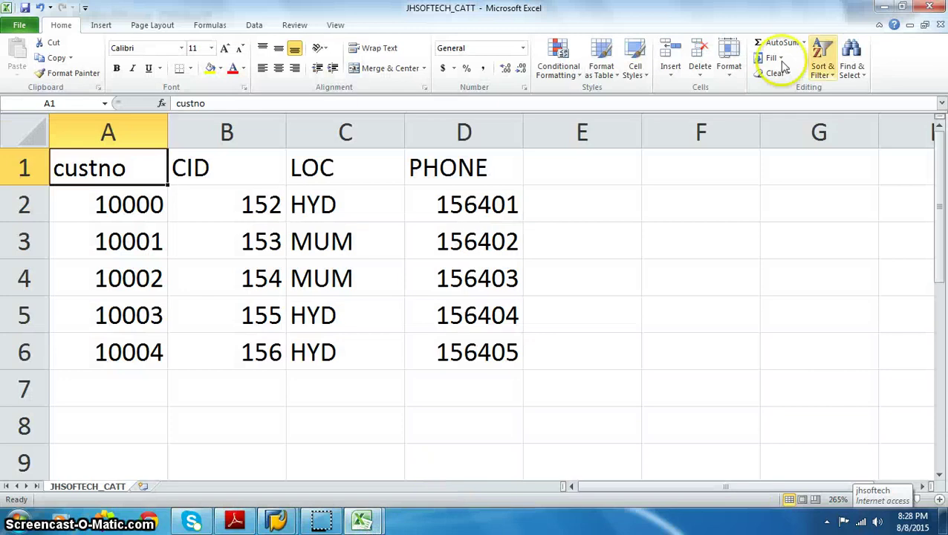
pyautogui.click(885, 6)
pyautogui.click(361, 519)
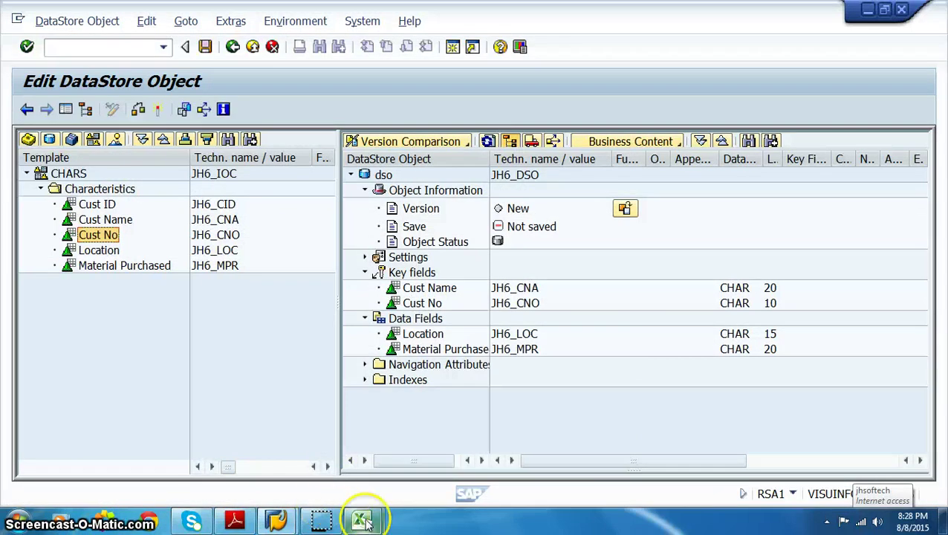
pyautogui.click(302, 478)
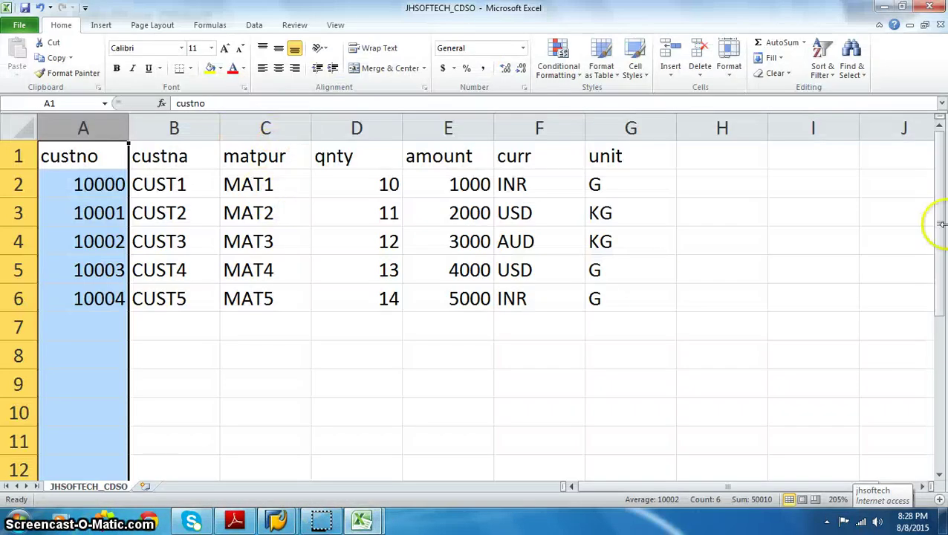
pyautogui.click(883, 7)
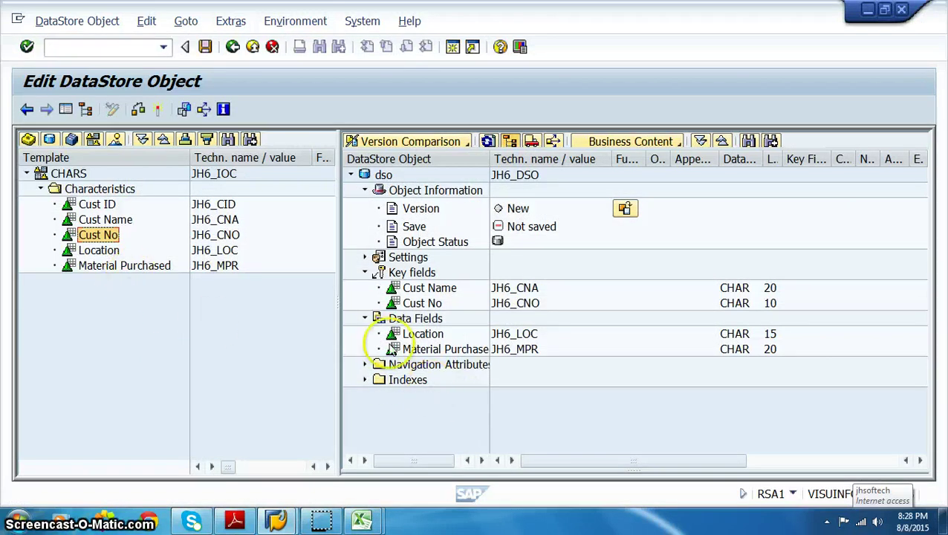
pyautogui.rightClick(427, 336)
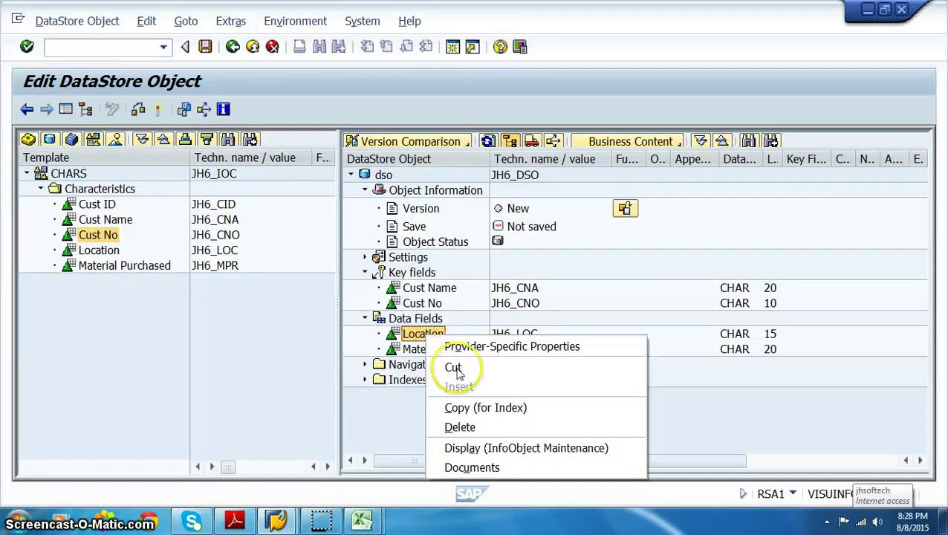
pyautogui.click(456, 431)
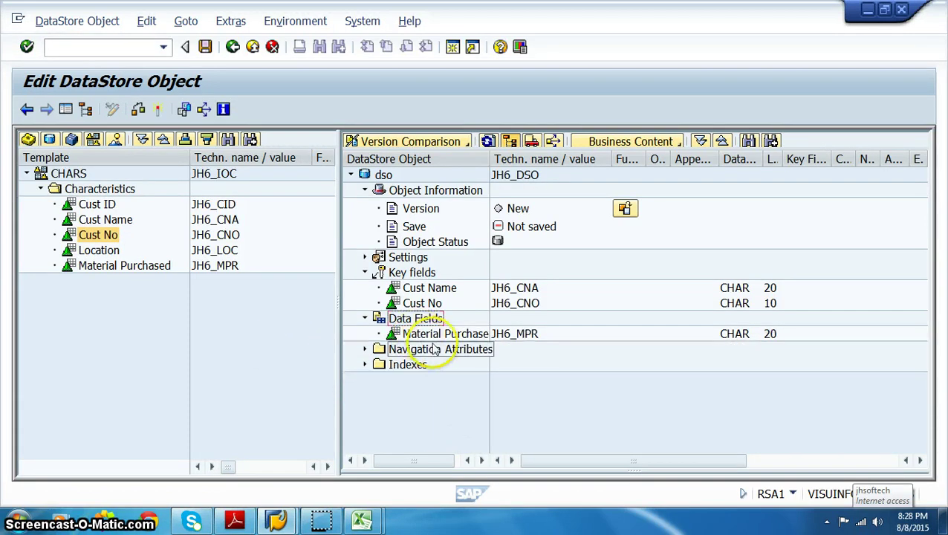
# Add the key figures Amount and Qnty from the KEYFIG catalog JH6_IOK to the data fields and activate the DataStore object.
pyautogui.click(92, 139)
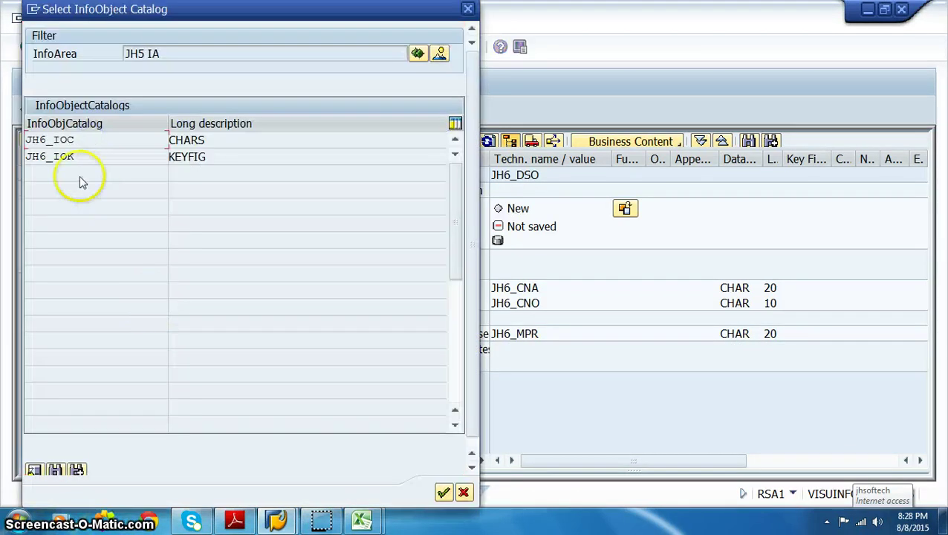
pyautogui.doubleClick(62, 159)
pyautogui.click(40, 188)
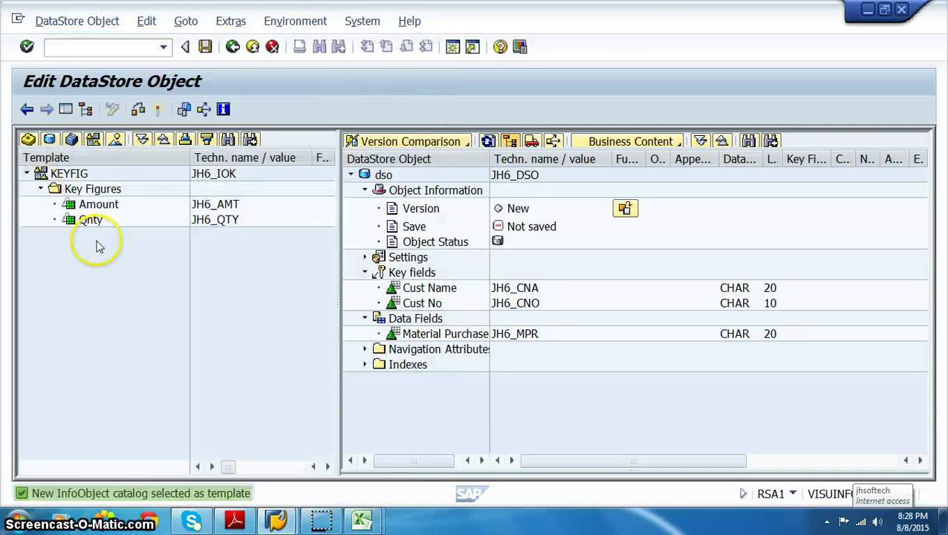
pyautogui.click(92, 207)
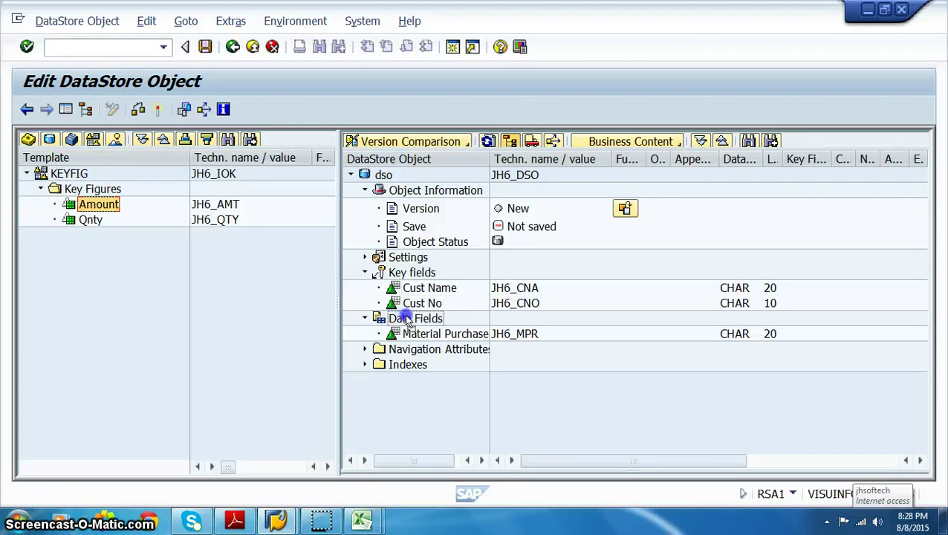
pyautogui.moveTo(93, 220); pyautogui.dragTo(207, 247)
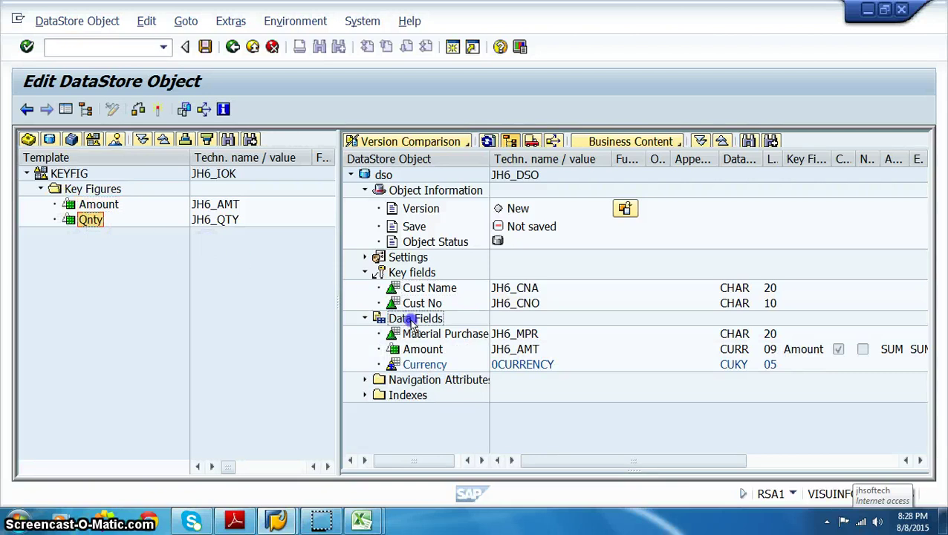
pyautogui.moveTo(410, 324); pyautogui.dragTo(411, 324)
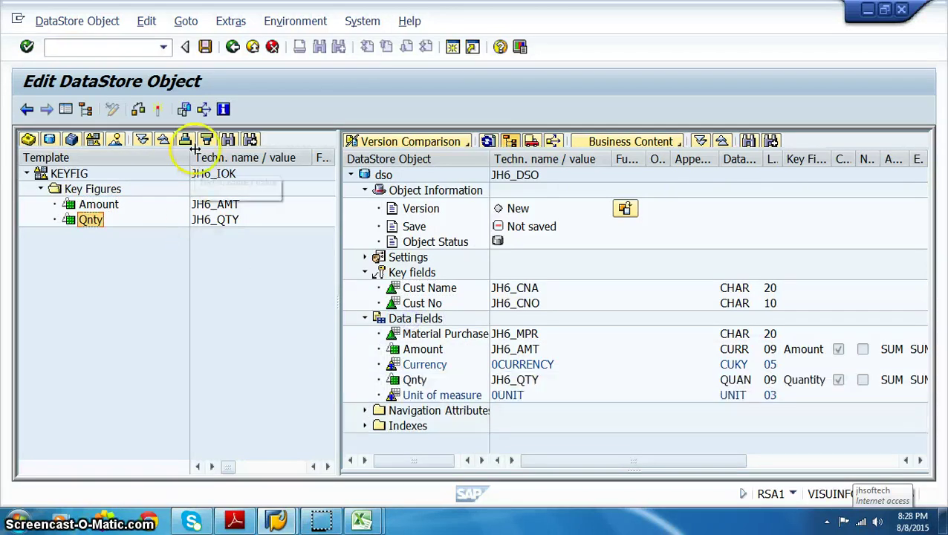
pyautogui.click(157, 109)
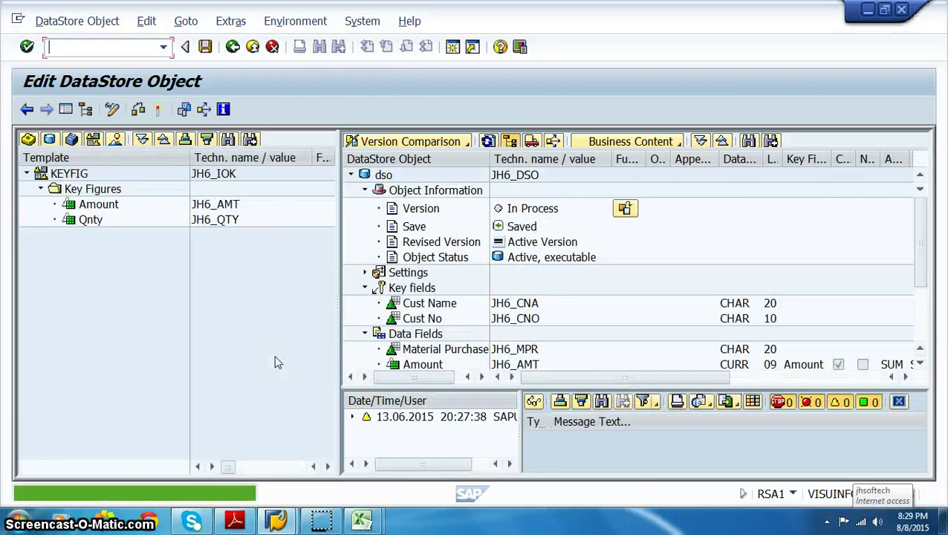
# Insert the characteristic Cust No (JH6_CNO) as an InfoProvider under JH5 IA, searching with jh6*, and expand its node.
pyautogui.click(85, 110)
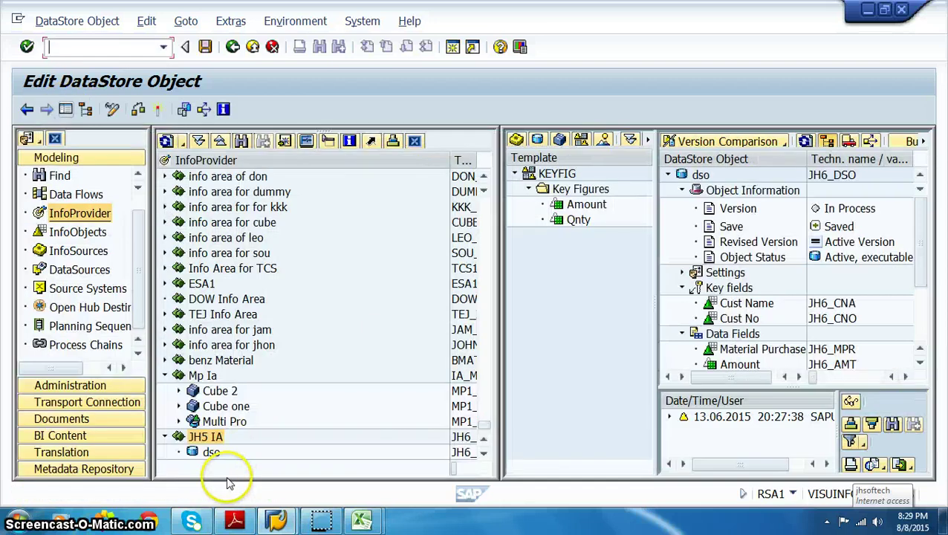
pyautogui.rightClick(211, 438)
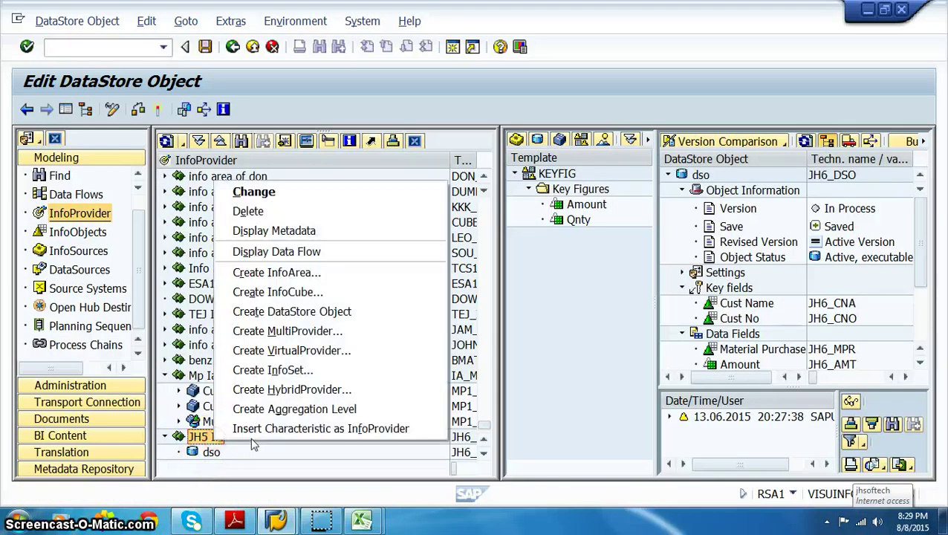
pyautogui.click(298, 431)
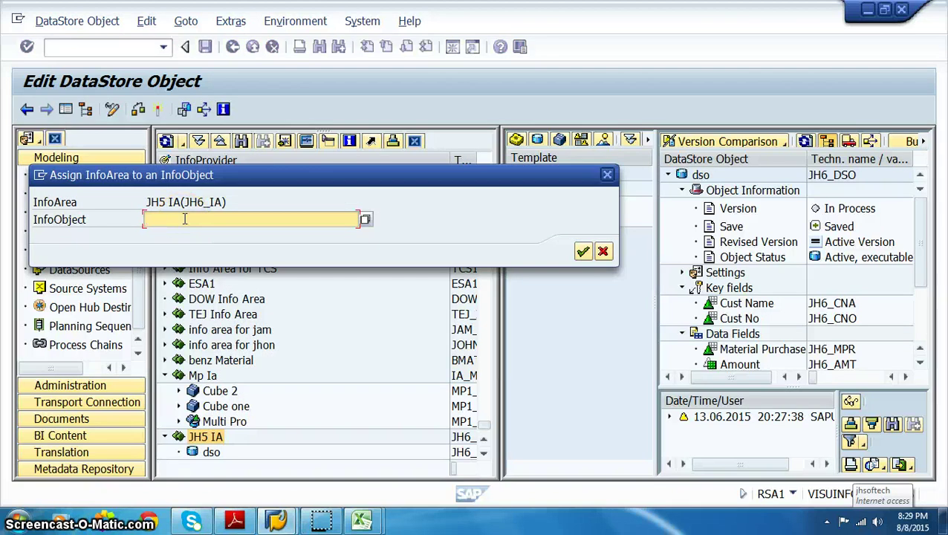
pyautogui.write('jh')
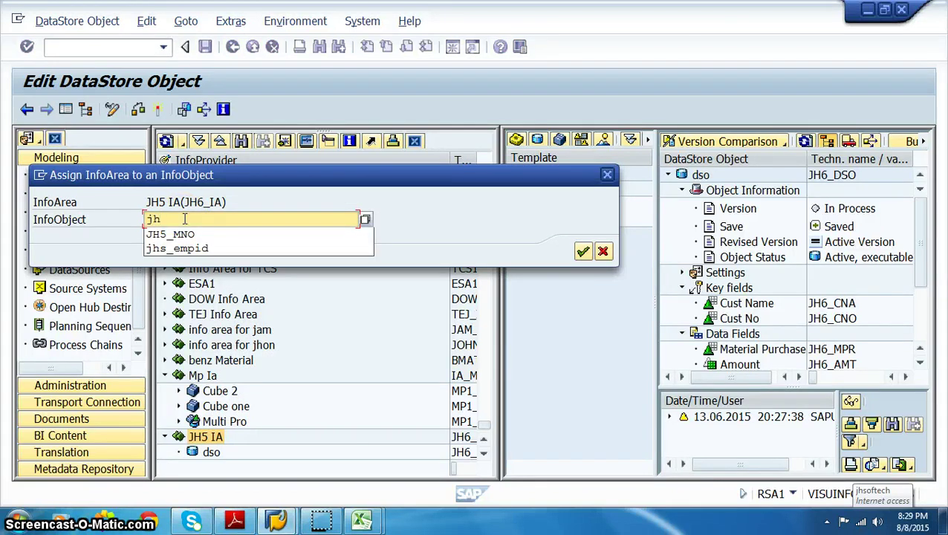
pyautogui.write('6*')
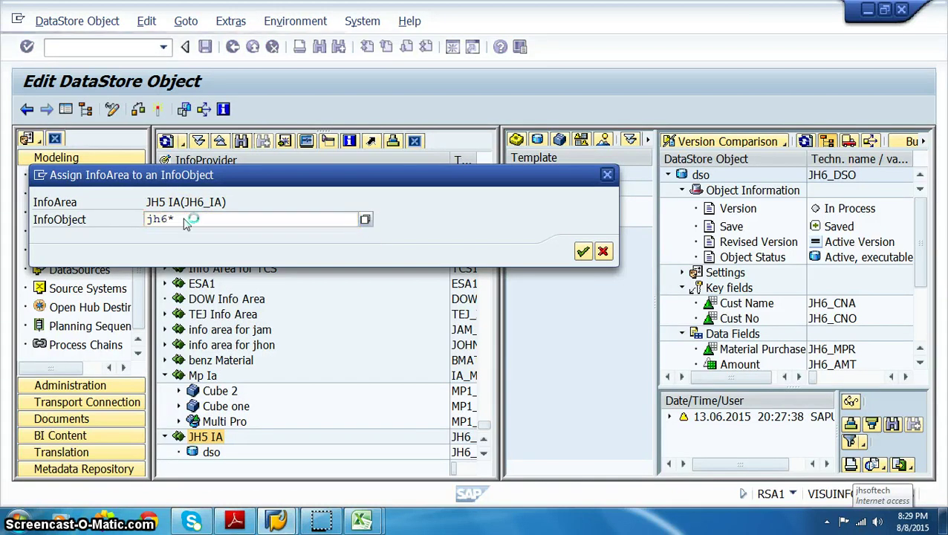
pyautogui.press('Return')
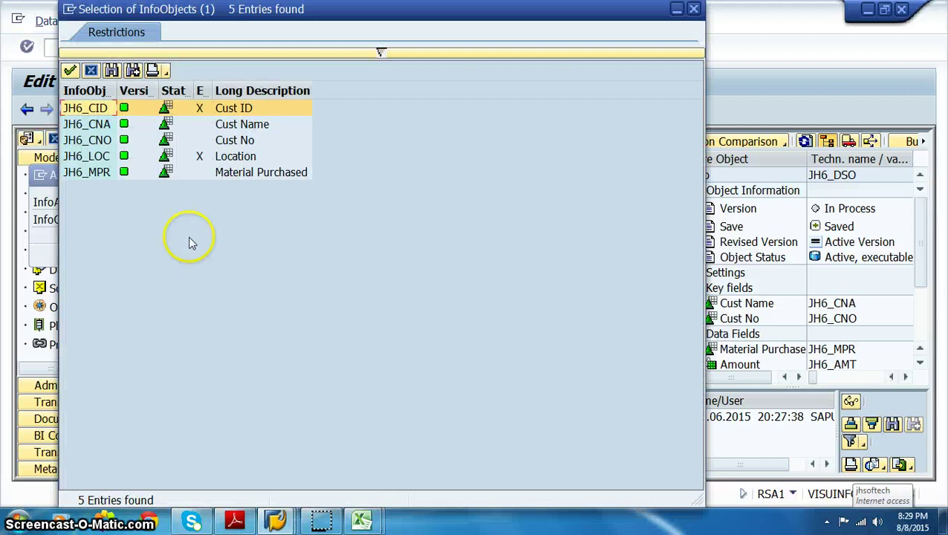
pyautogui.doubleClick(106, 148)
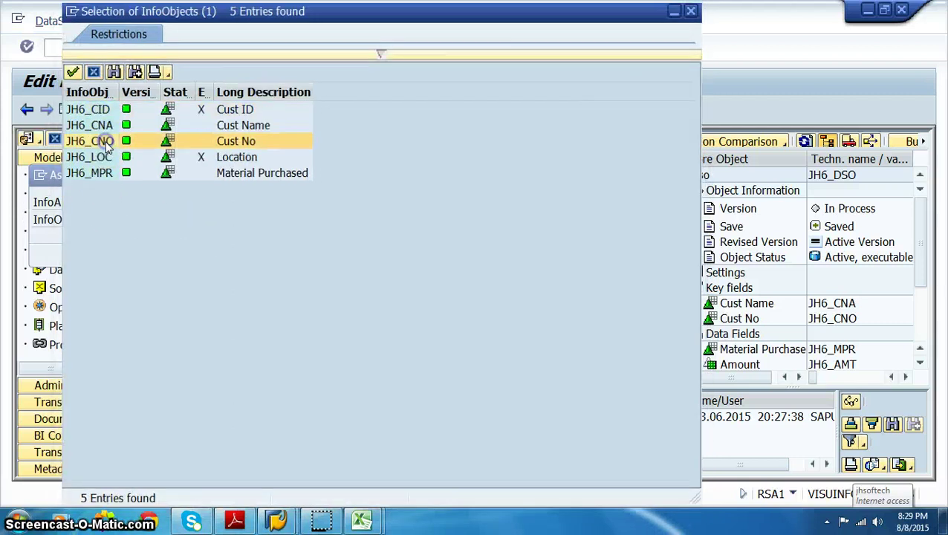
pyautogui.click(582, 251)
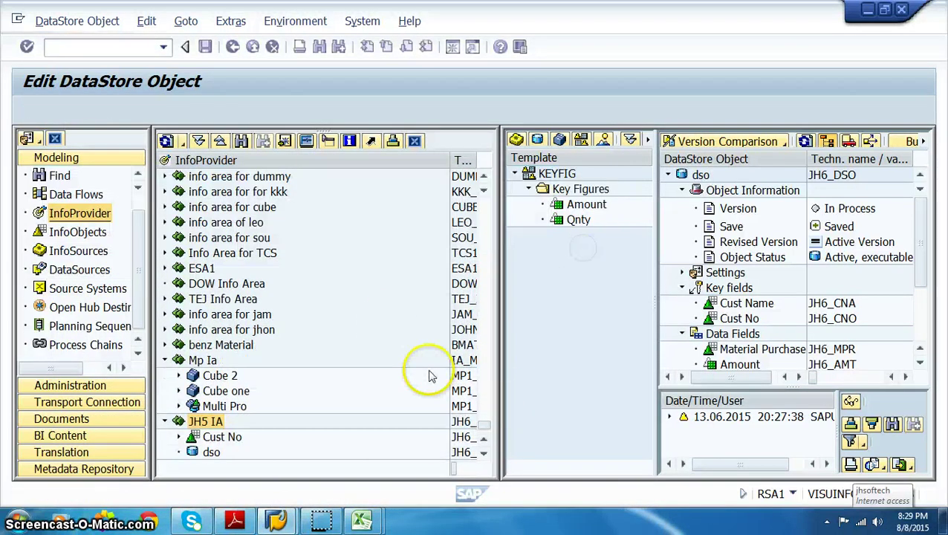
pyautogui.click(178, 437)
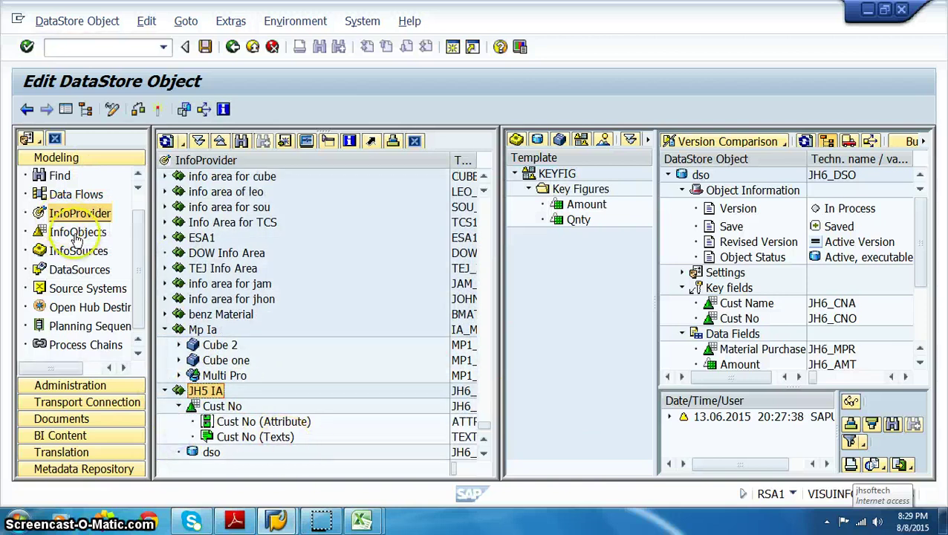
# Create an application component jh6_ac with the description ac among the DataSources of source system JHSOFTECH.
pyautogui.click(79, 270)
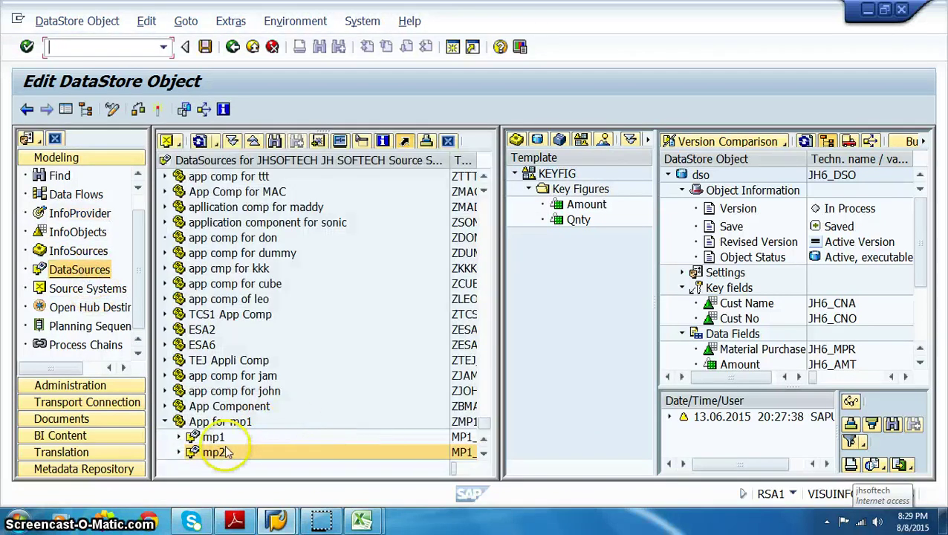
pyautogui.rightClick(249, 160)
pyautogui.click(260, 171)
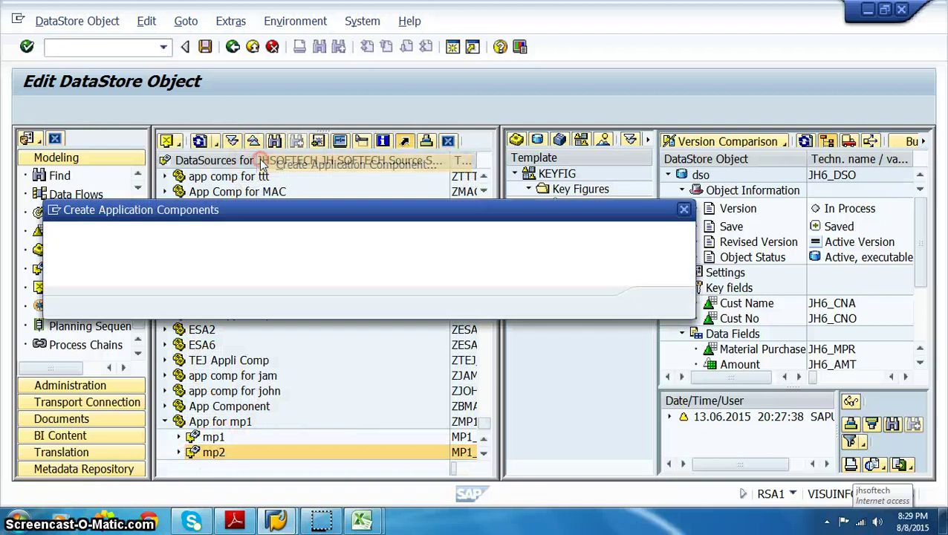
pyautogui.write('m')
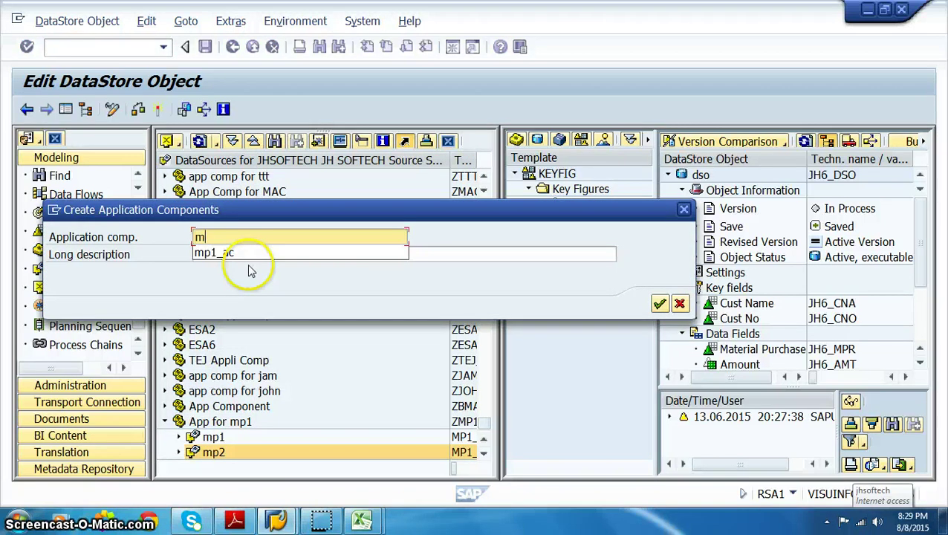
pyautogui.press('BackSpace')
pyautogui.write('j')
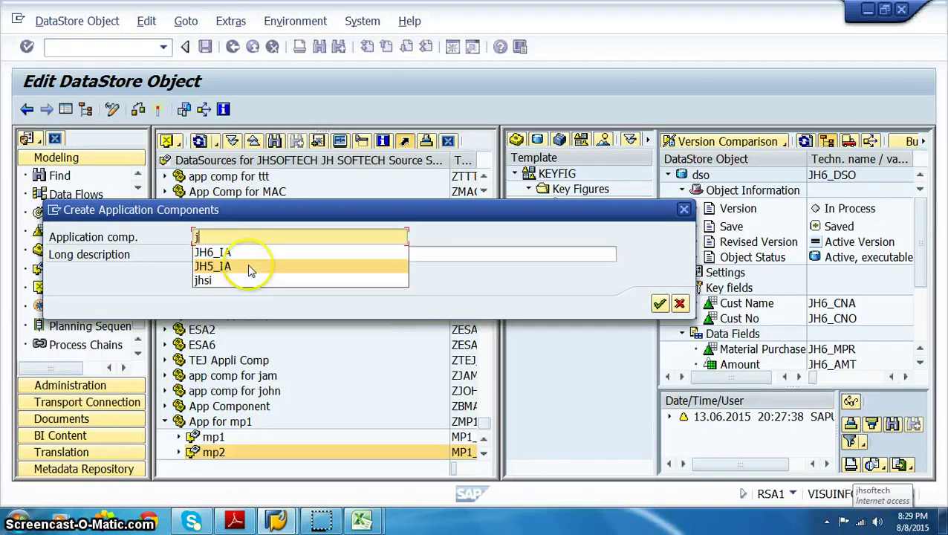
pyautogui.write('h6_a')
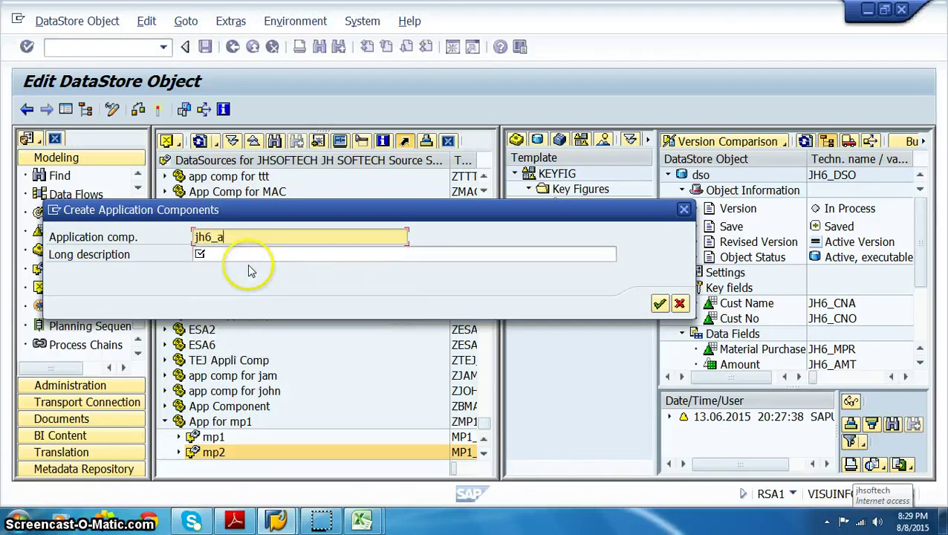
pyautogui.write('c')
pyautogui.press('Tab')
pyautogui.write('ac')
pyautogui.press('Return')
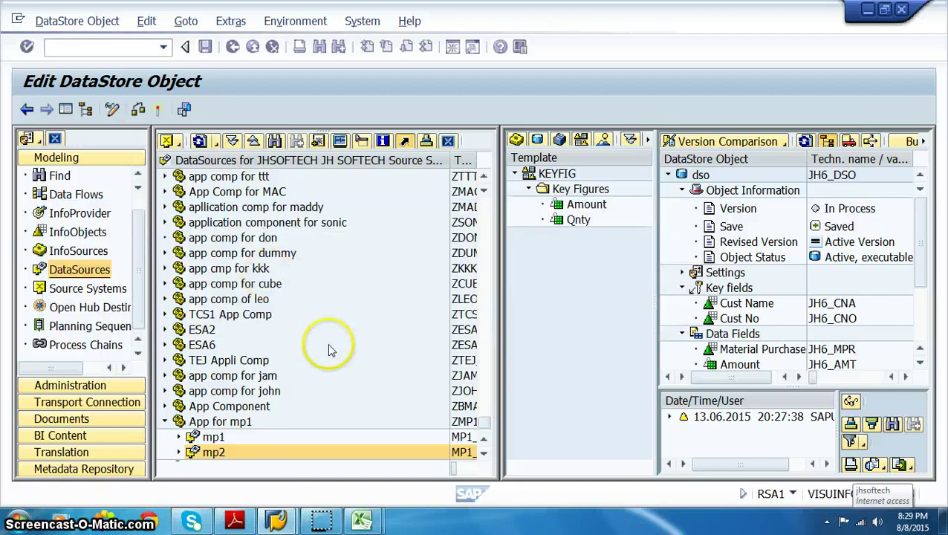
# Begin a DataSource under the application component ac and name it jh6_cdso.
pyautogui.rightClick(187, 456)
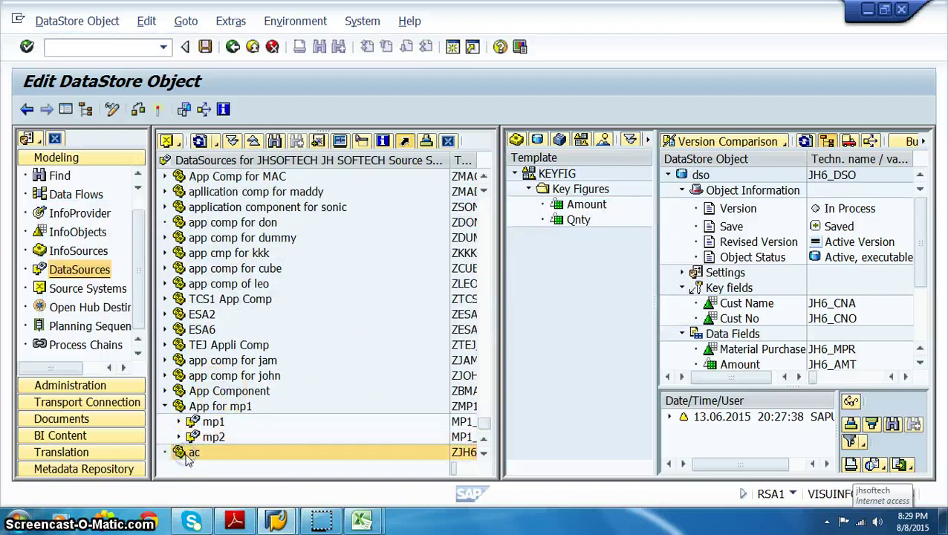
pyautogui.click(247, 441)
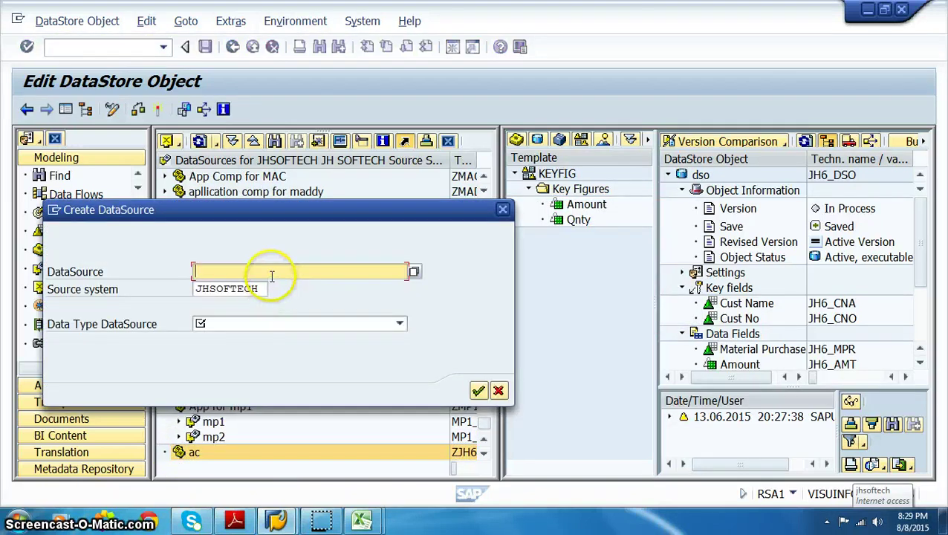
pyautogui.click(272, 276)
pyautogui.press('Down')
pyautogui.press('Return')
pyautogui.press('BackSpace')
pyautogui.press('BackSpace')
pyautogui.press('BackSpace')
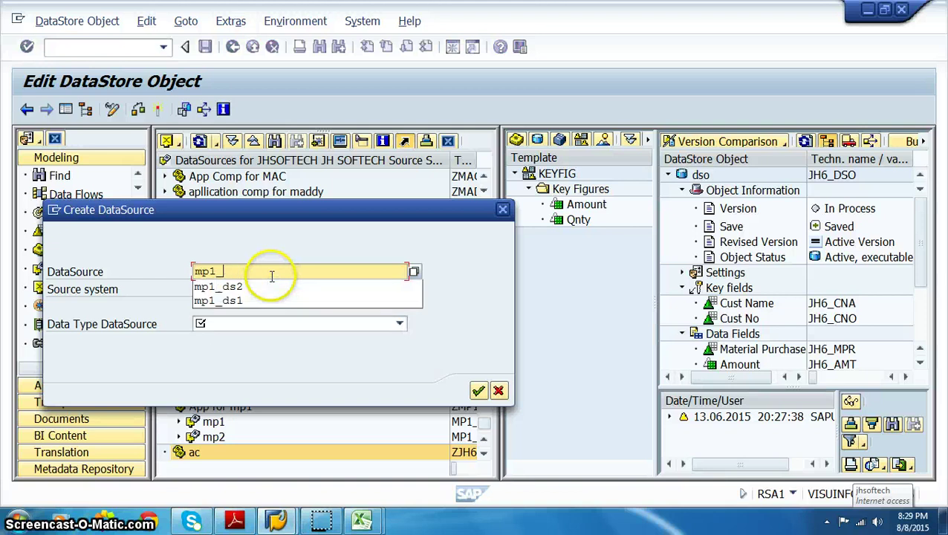
pyautogui.press('BackSpace')
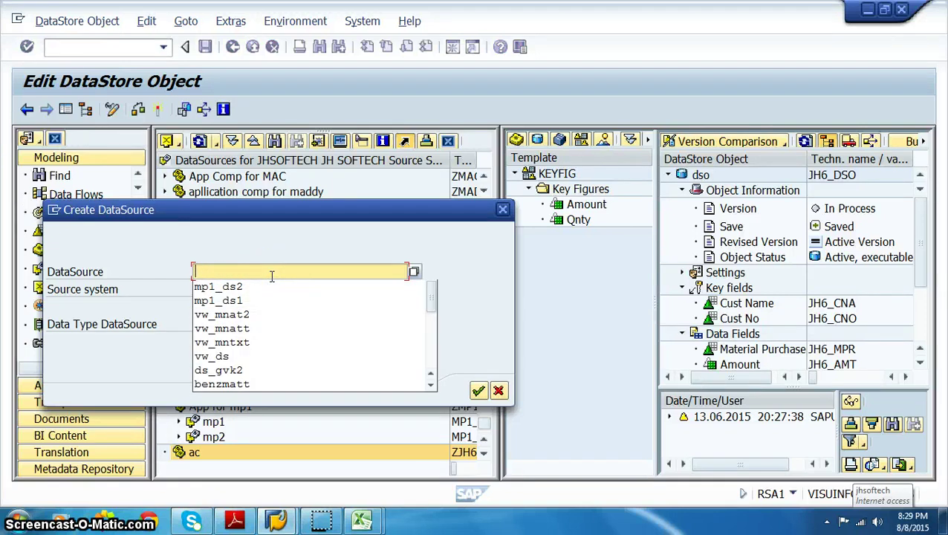
pyautogui.write('jhs')
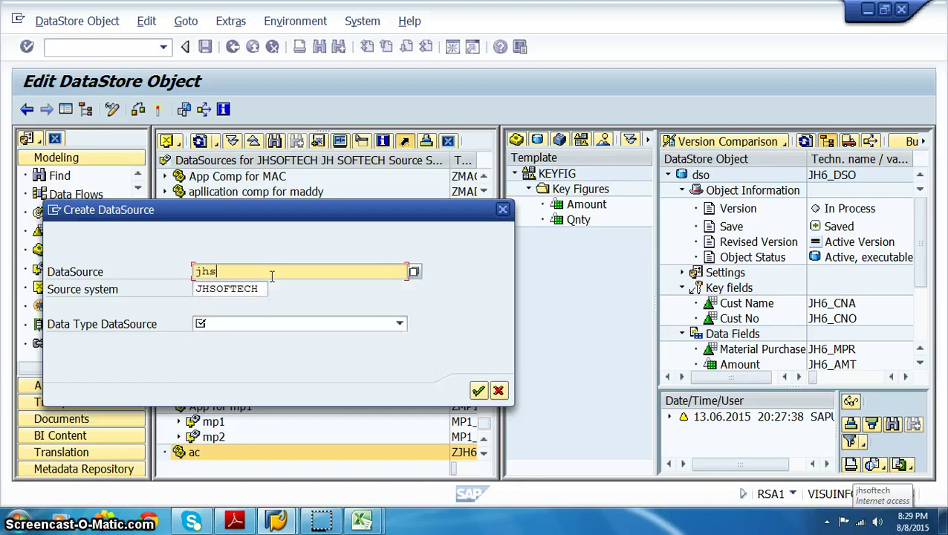
pyautogui.press('BackSpace')
pyautogui.write('6_c')
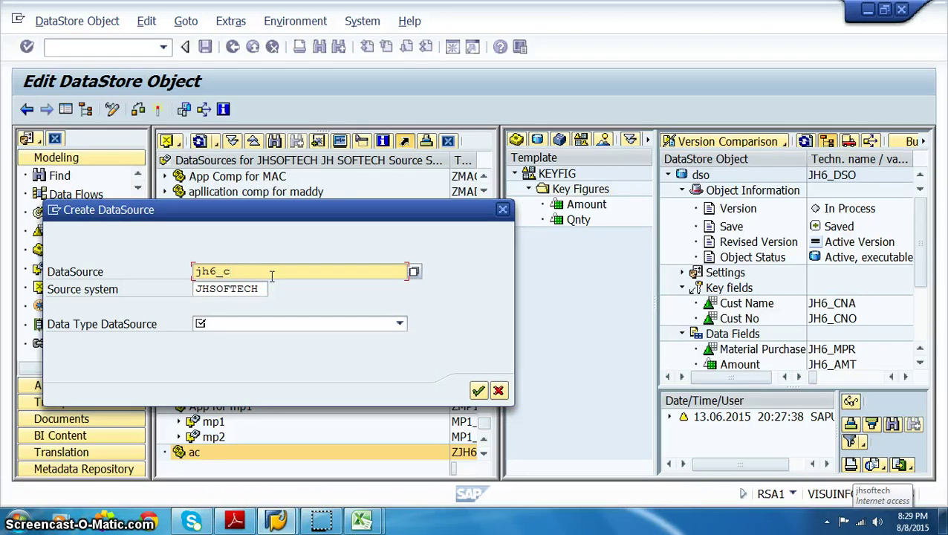
pyautogui.press('Tab')
pyautogui.press('Tab')
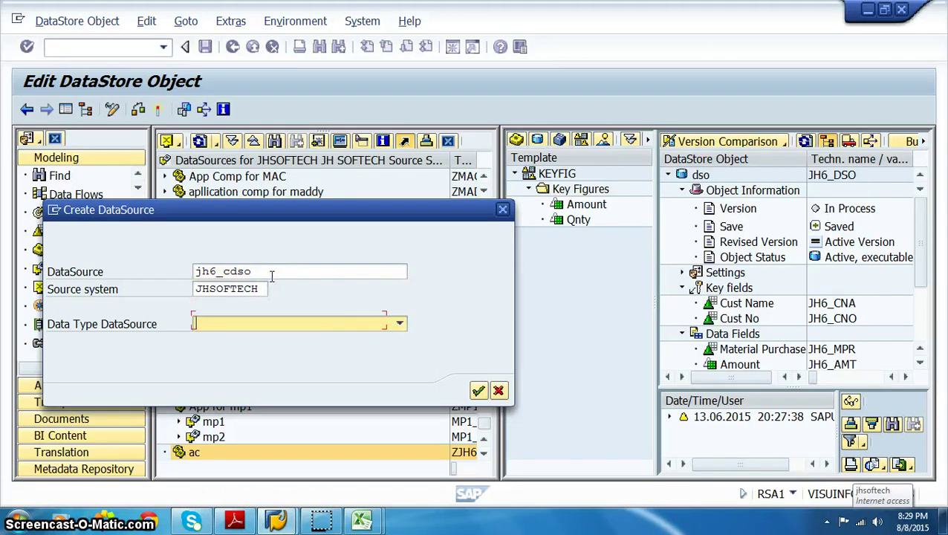
# Create the DataSource with the data type Transaction Data and give it the short description dsp.
pyautogui.click(292, 320)
pyautogui.click(262, 338)
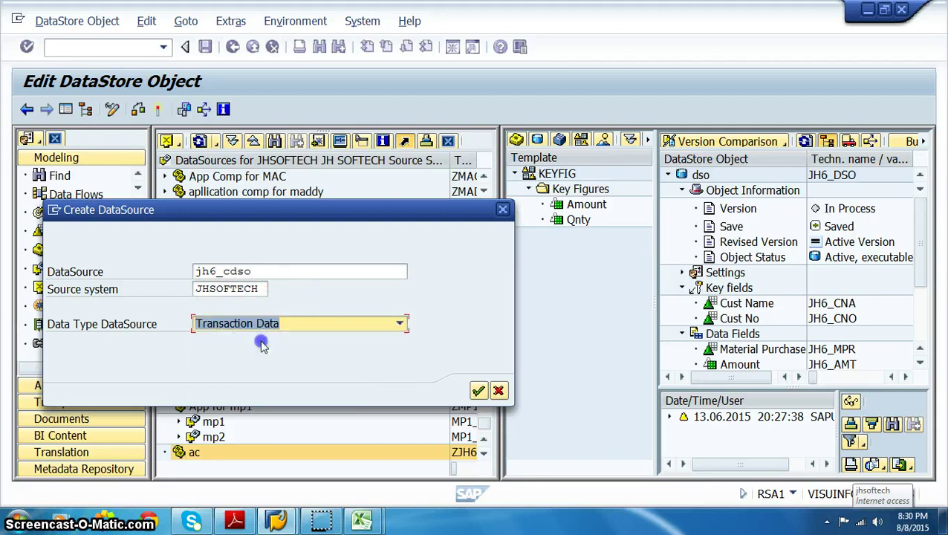
pyautogui.click(477, 391)
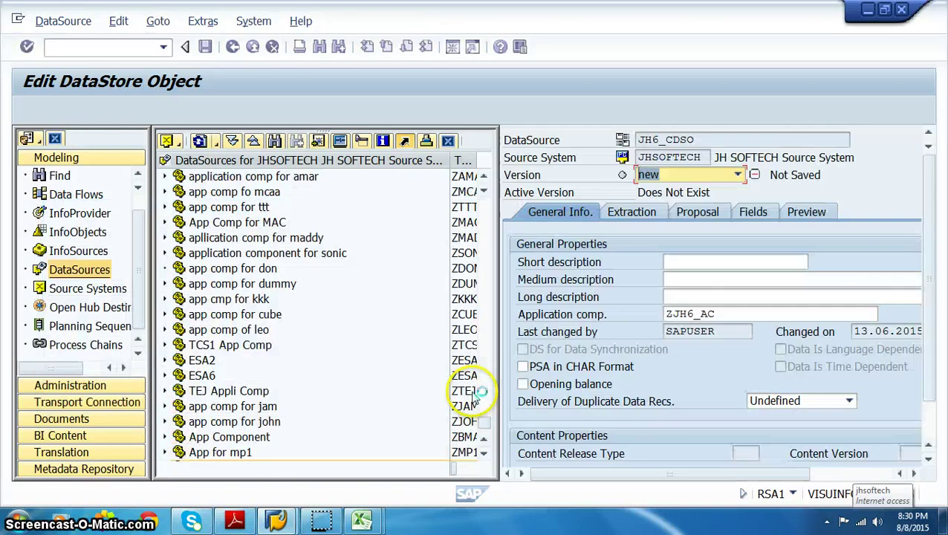
pyautogui.click(687, 262)
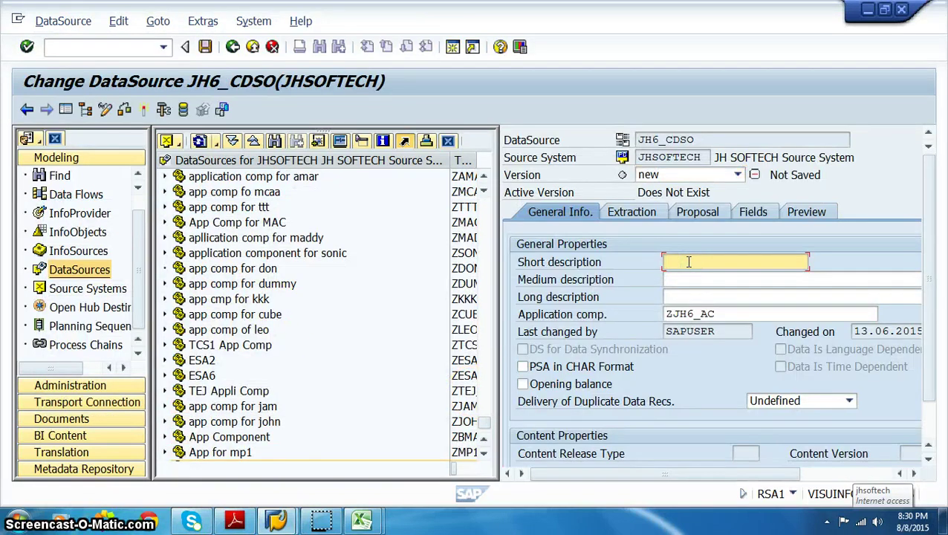
pyautogui.write('dsp')
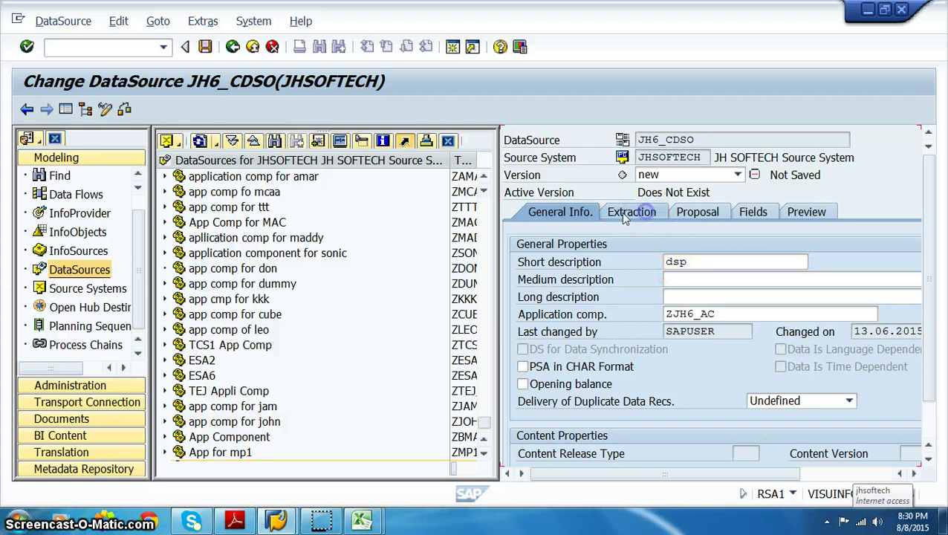
# Choose JHSOFTECH_CDSO.csv from the Documents library as the DataSource's extraction file.
pyautogui.click(631, 212)
pyautogui.click(66, 109)
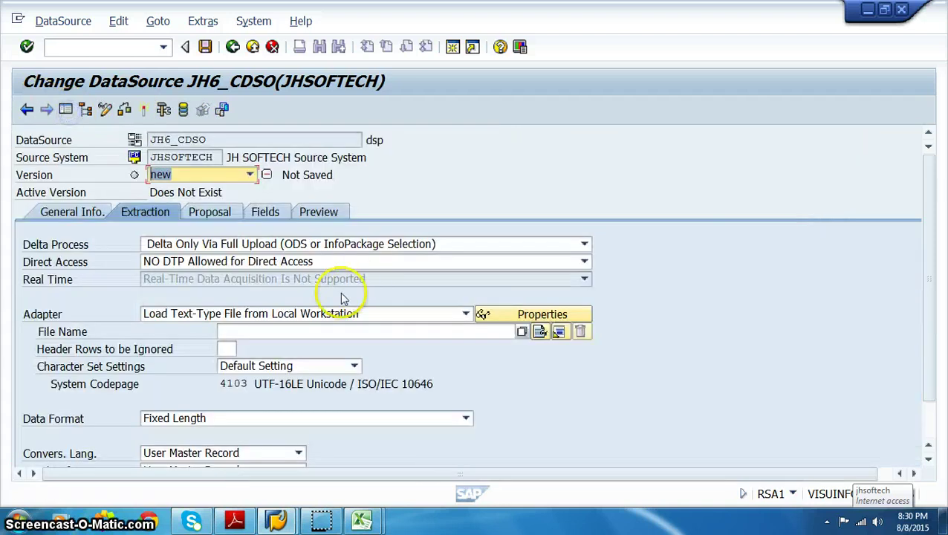
pyautogui.click(522, 332)
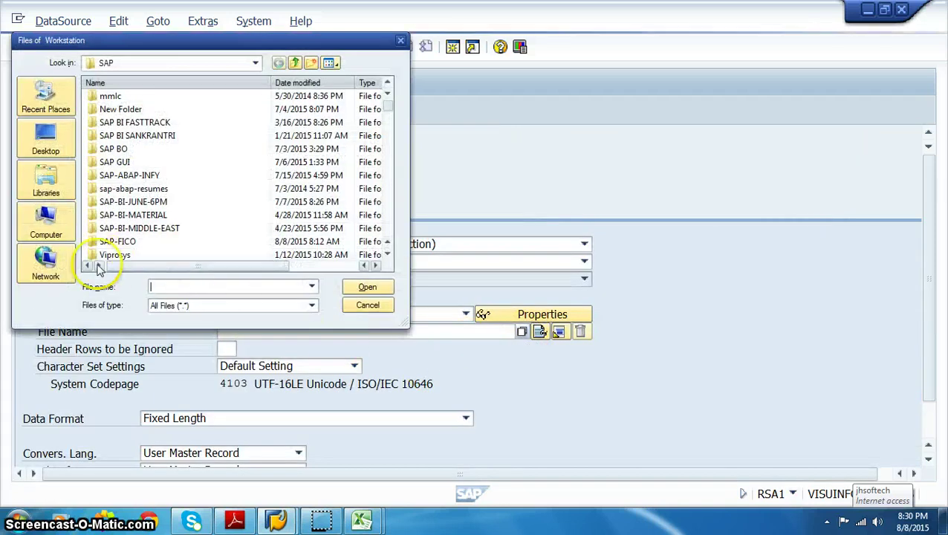
pyautogui.click(49, 223)
pyautogui.click(47, 184)
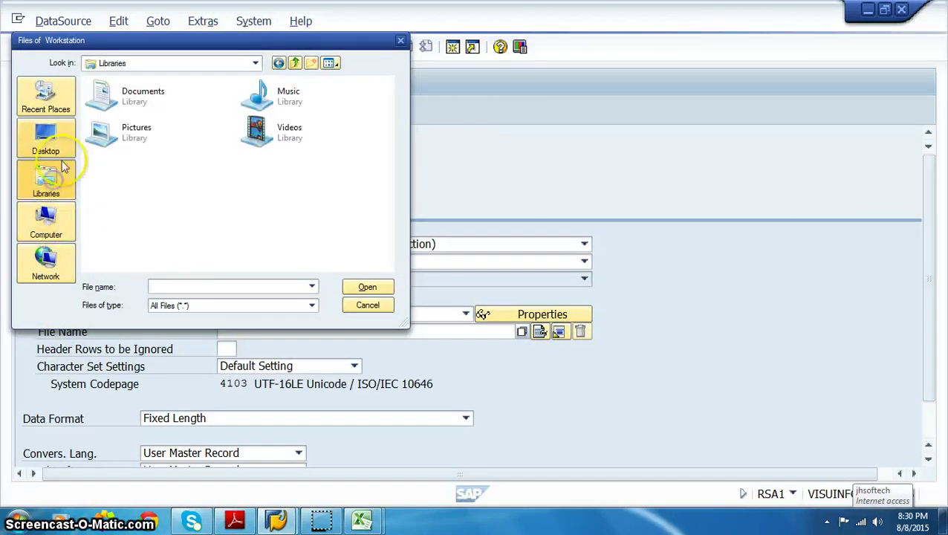
pyautogui.click(46, 153)
pyautogui.click(46, 182)
pyautogui.doubleClick(144, 93)
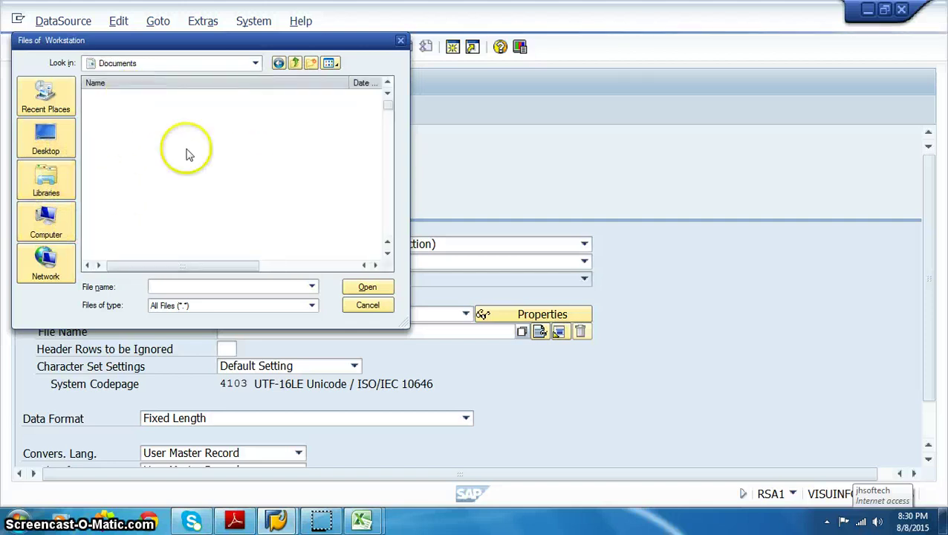
pyautogui.click(227, 286)
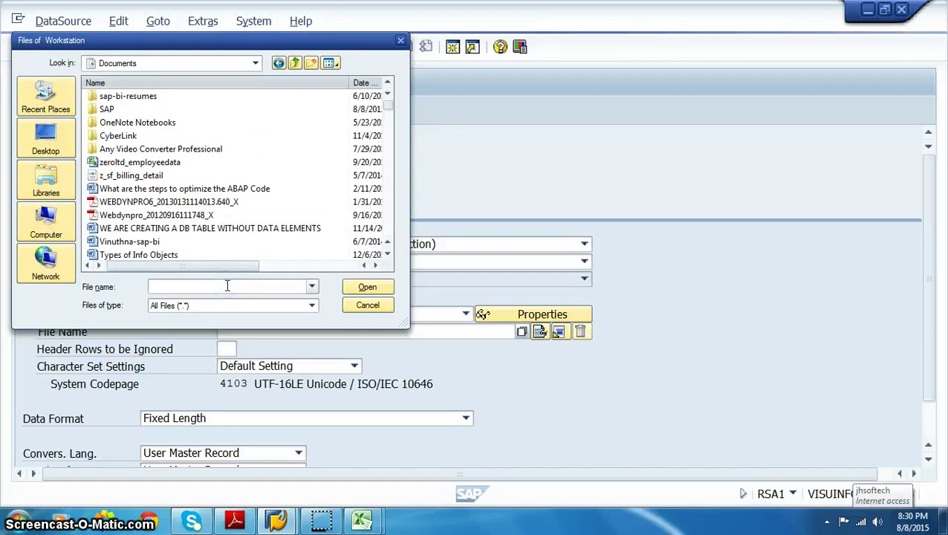
pyautogui.write('jhs')
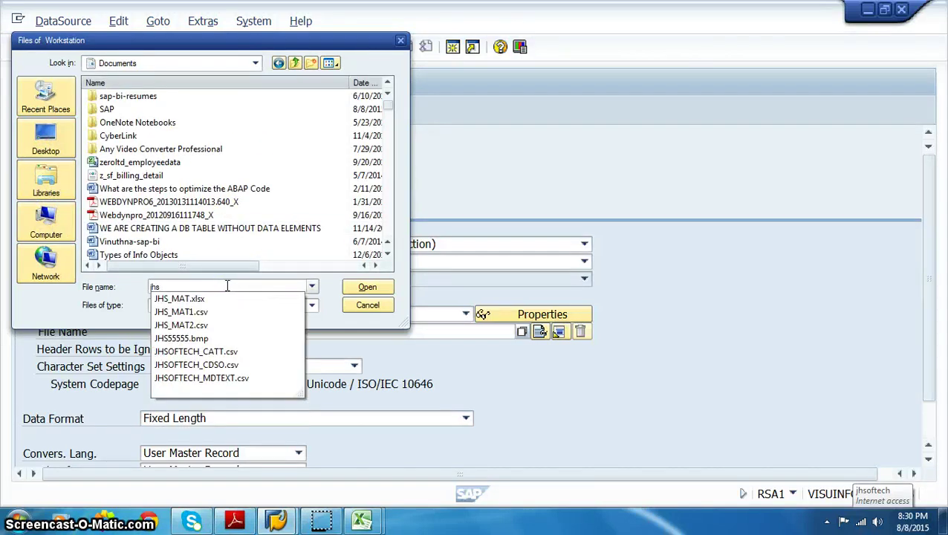
pyautogui.click(220, 365)
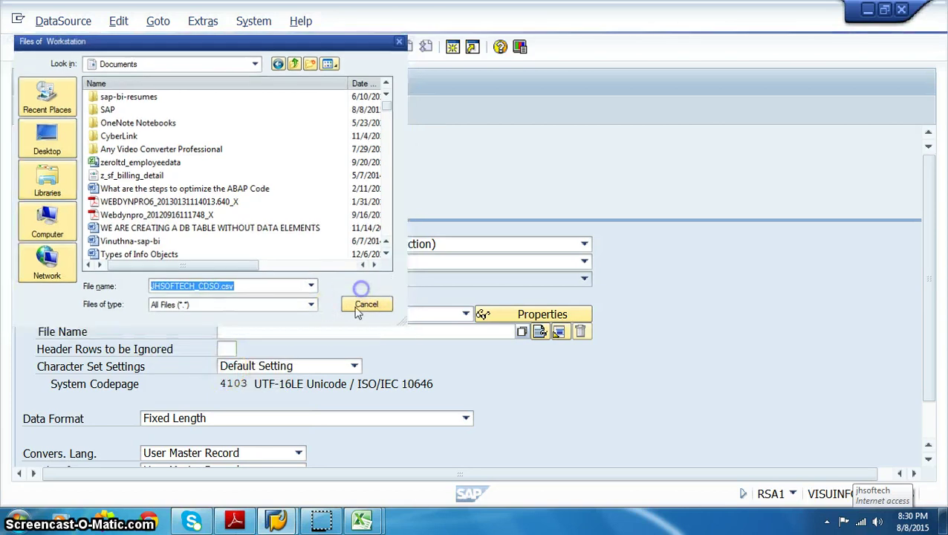
pyautogui.click(367, 286)
# Set 1 header row to be ignored and the data format to Separated with Separator (for Example, CSV), with a comma as data separator.
pyautogui.click(226, 348)
pyautogui.write('1')
pyautogui.click(286, 419)
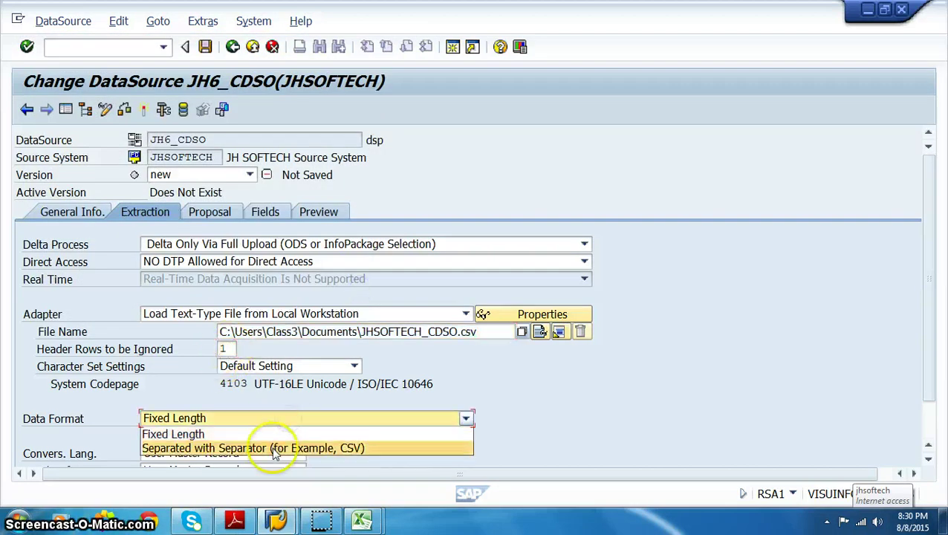
pyautogui.click(269, 449)
pyautogui.click(231, 436)
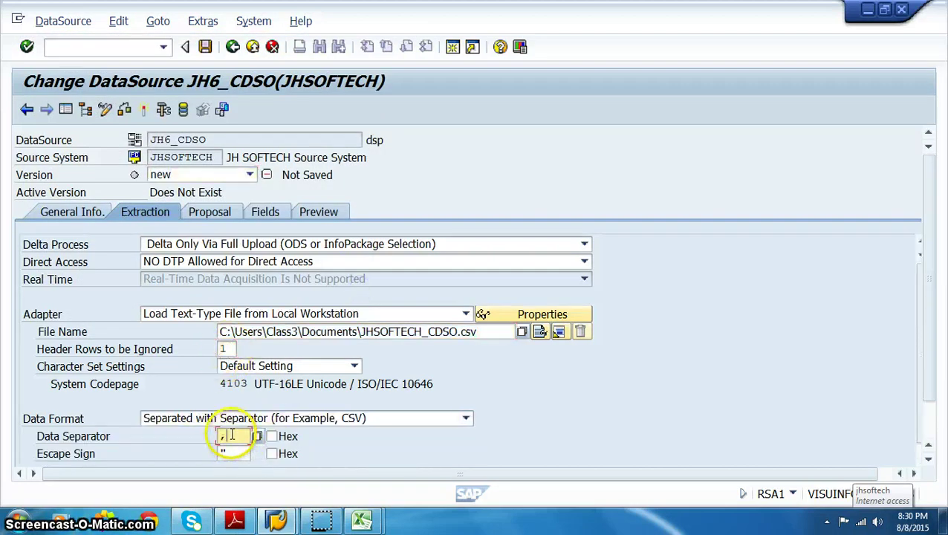
# Try to load example data from JHSOFTECH_CDSO.csv for the DataSource's field proposal.
pyautogui.click(209, 212)
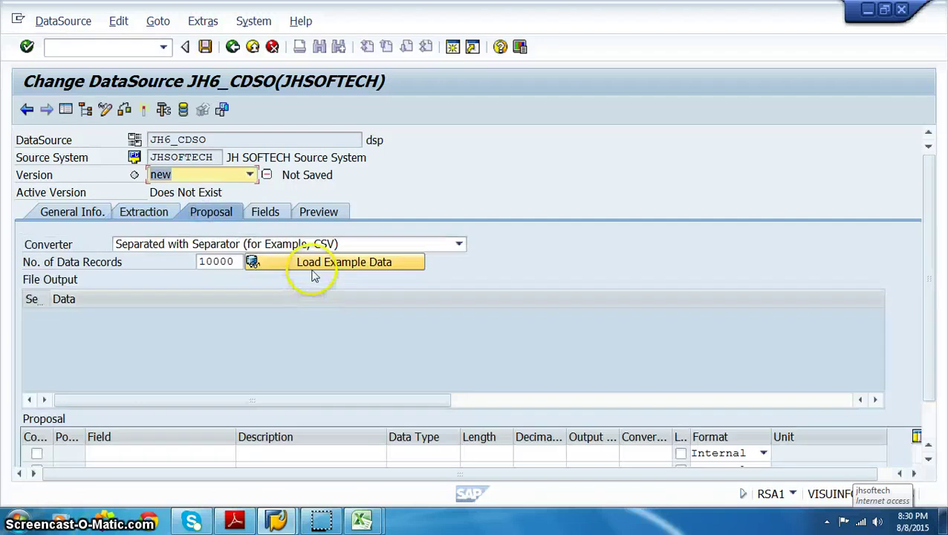
pyautogui.click(315, 267)
pyautogui.click(465, 257)
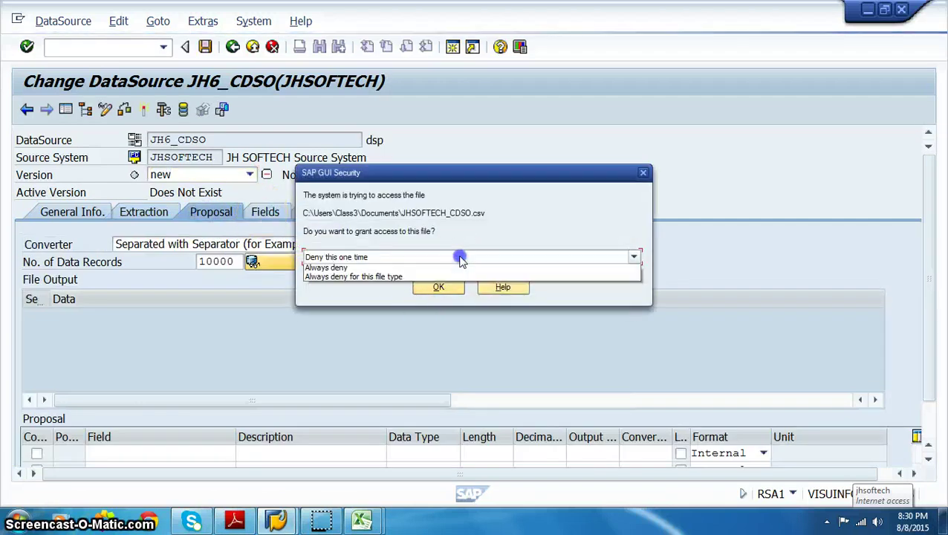
pyautogui.click(349, 296)
pyautogui.click(434, 288)
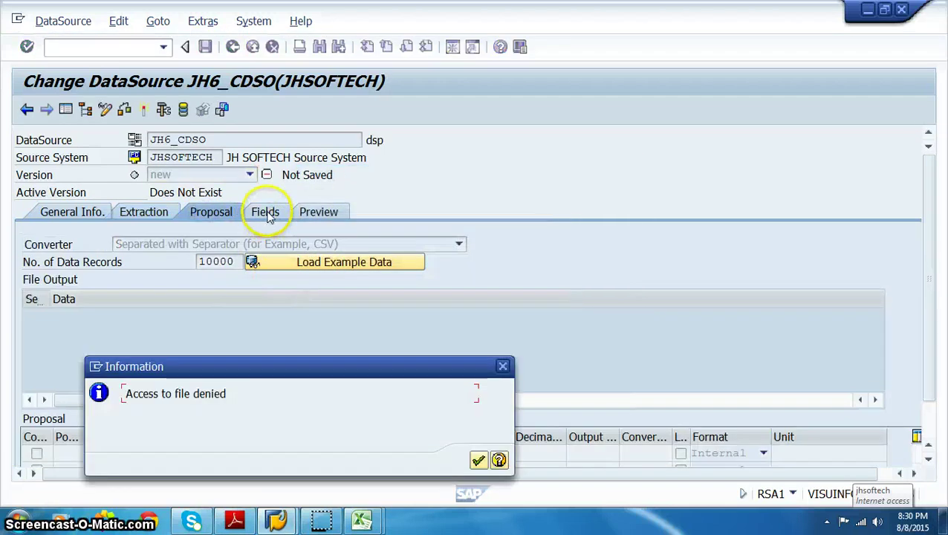
pyautogui.click(479, 460)
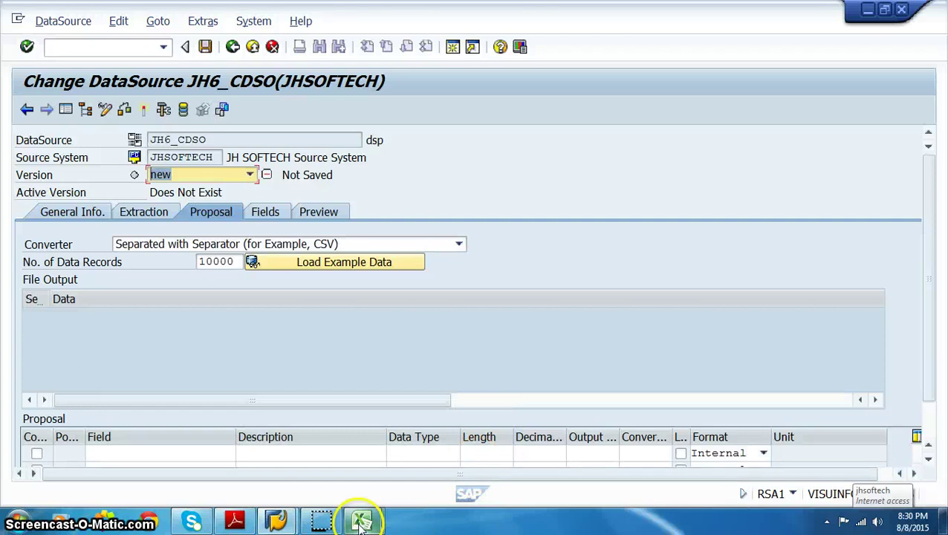
# Close the JHSOFTECH_CATT and JHSOFTECH_CDSO workbooks in Excel, saving JHSOFTECH_CDSO over the existing file in CSV (Comma delimited) format.
pyautogui.moveTo(362, 522)
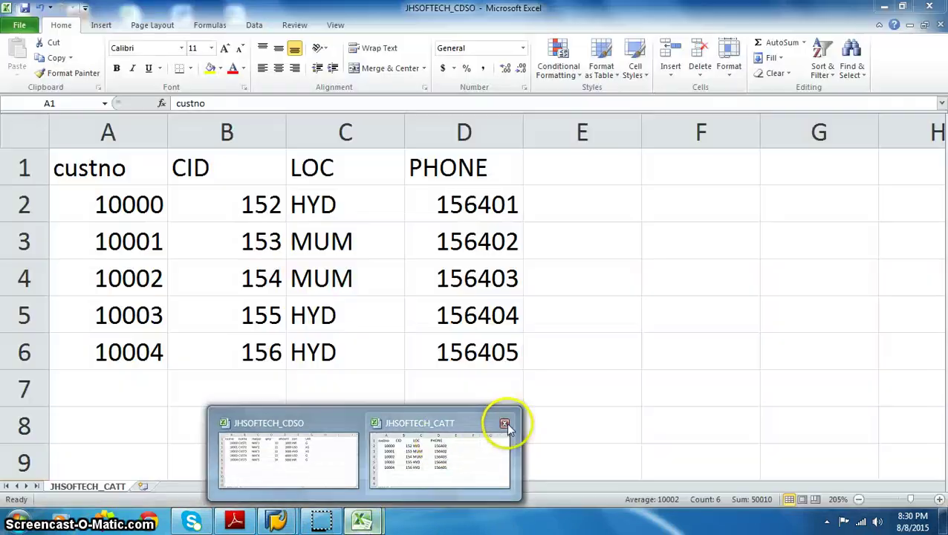
pyautogui.click(505, 424)
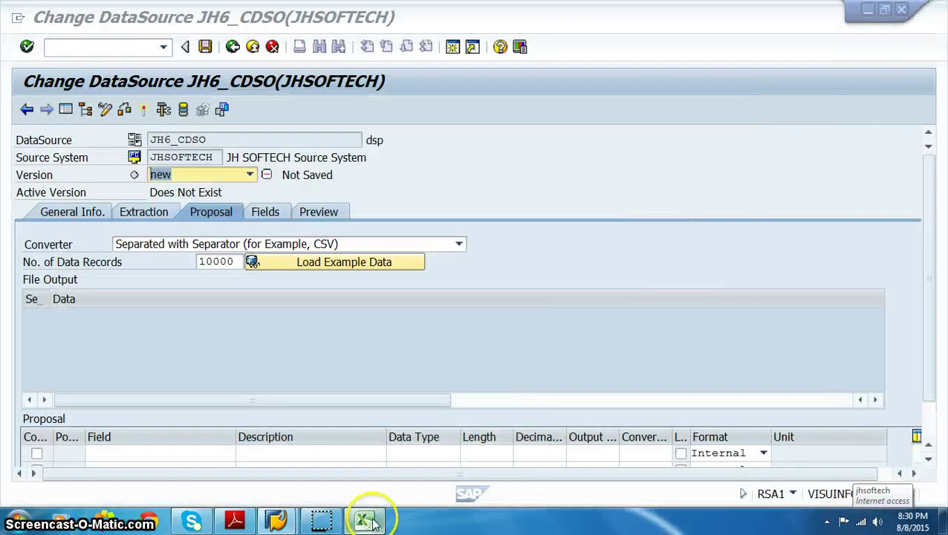
pyautogui.click(371, 520)
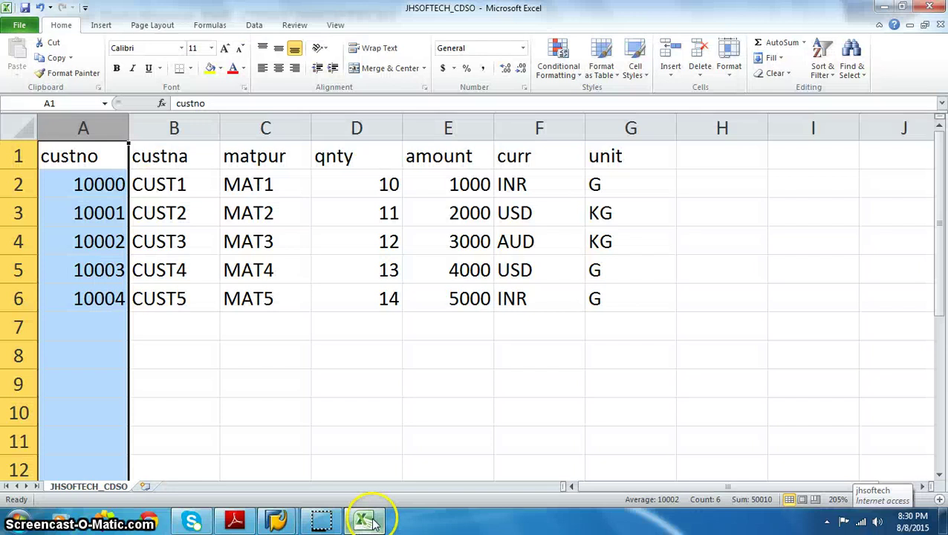
pyautogui.rightClick(371, 522)
pyautogui.click(327, 425)
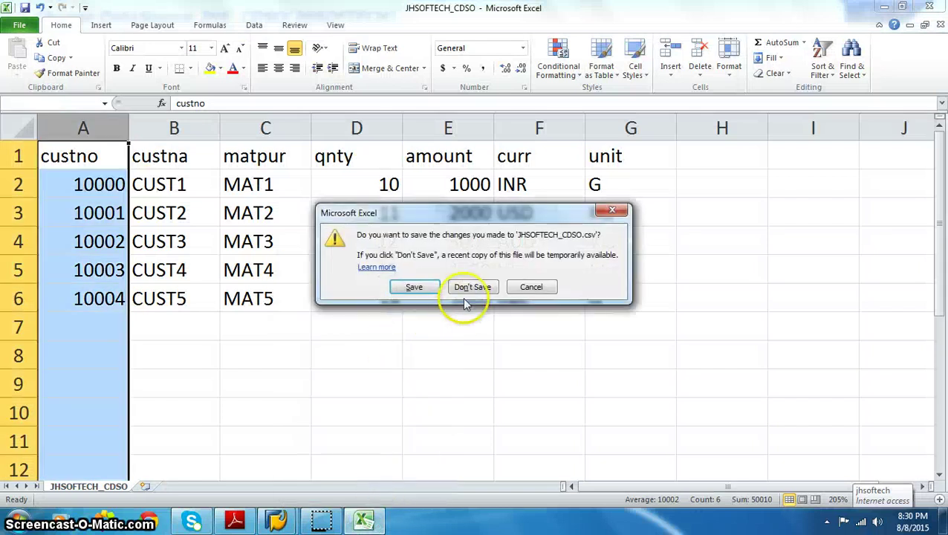
pyautogui.click(419, 289)
pyautogui.click(368, 315)
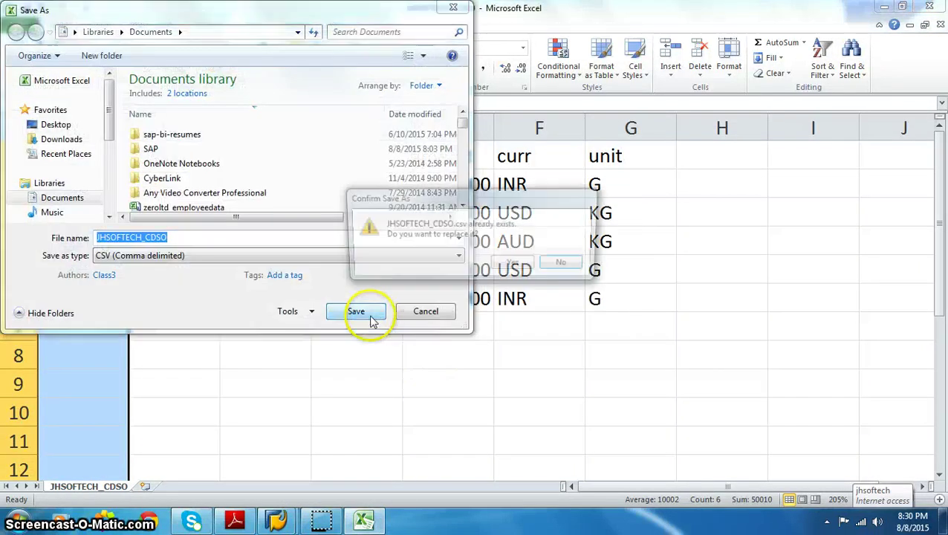
pyautogui.click(511, 262)
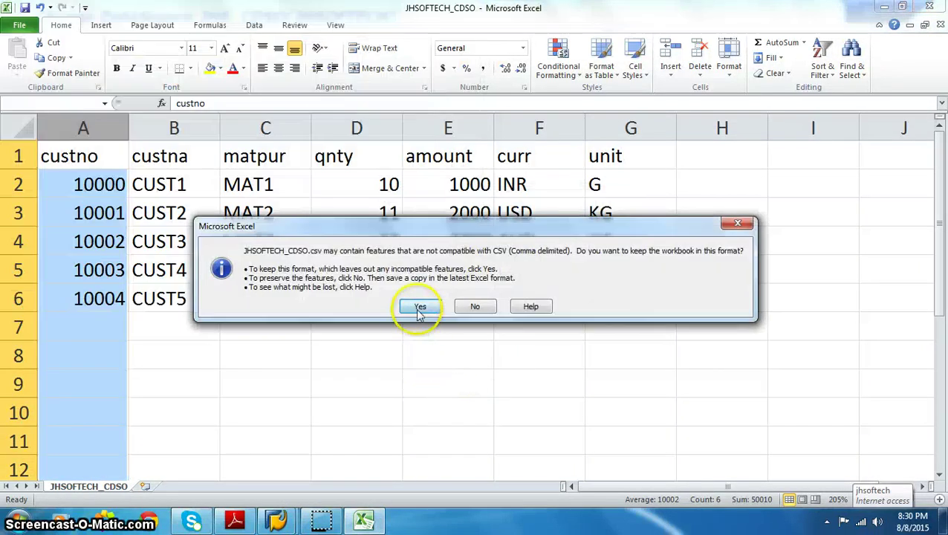
pyautogui.click(420, 307)
# Load the example data for DataSource JH6_CDSO, then activate the DataSource and read its preview data.
pyautogui.click(355, 260)
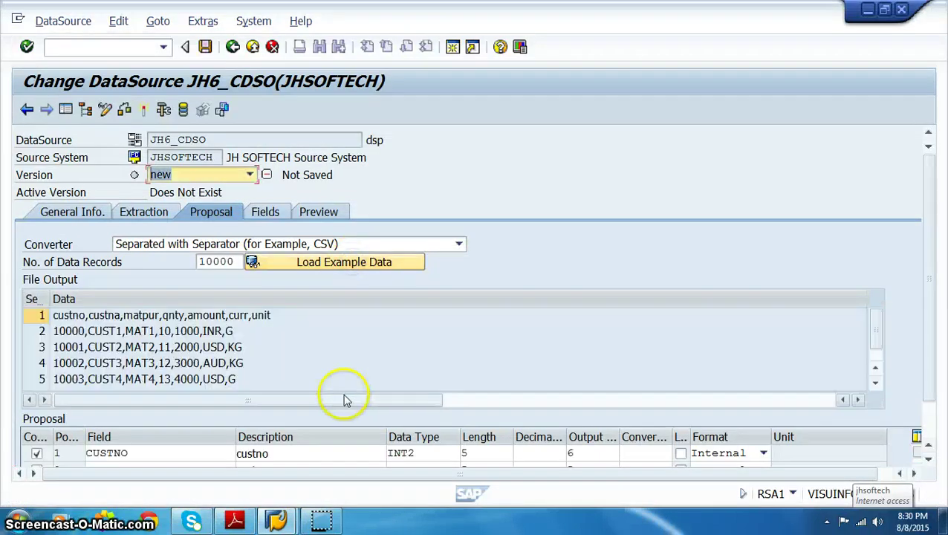
pyautogui.click(271, 213)
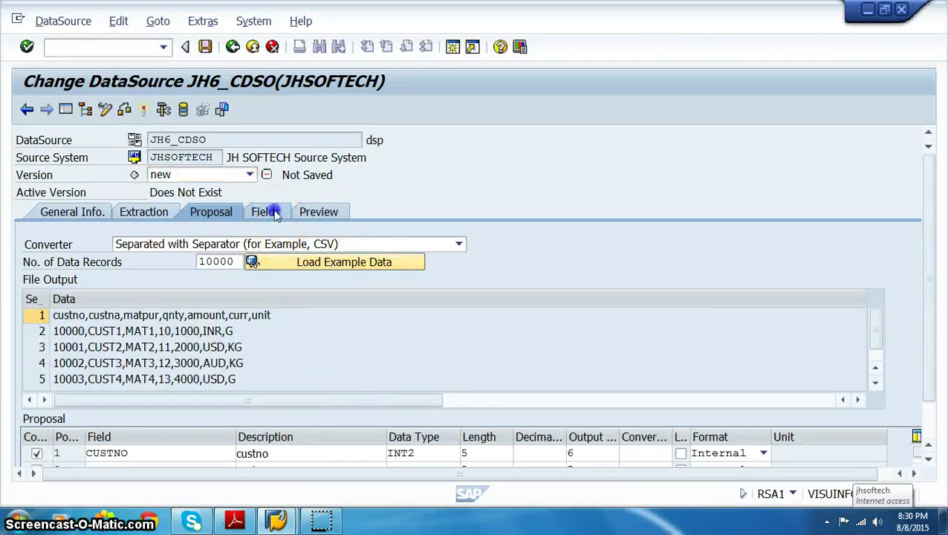
pyautogui.click(319, 212)
pyautogui.click(389, 250)
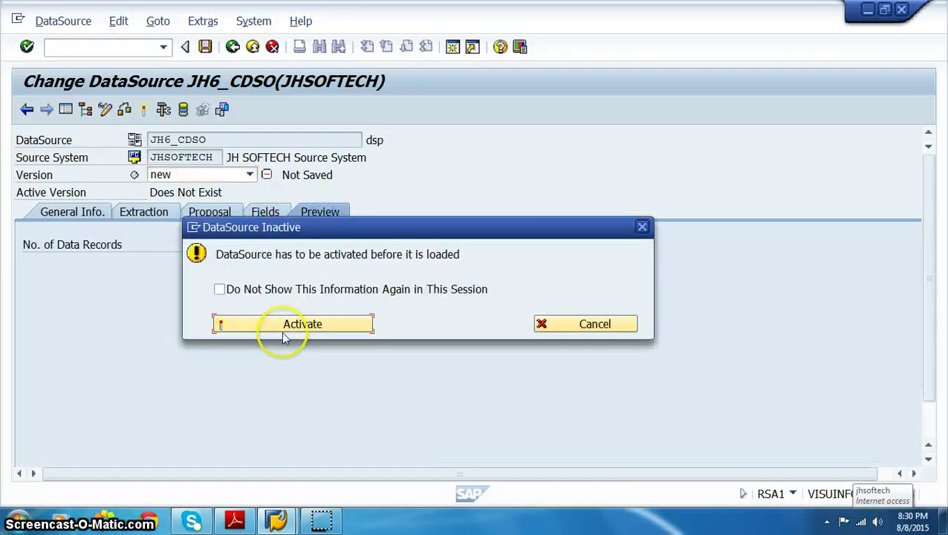
pyautogui.click(283, 336)
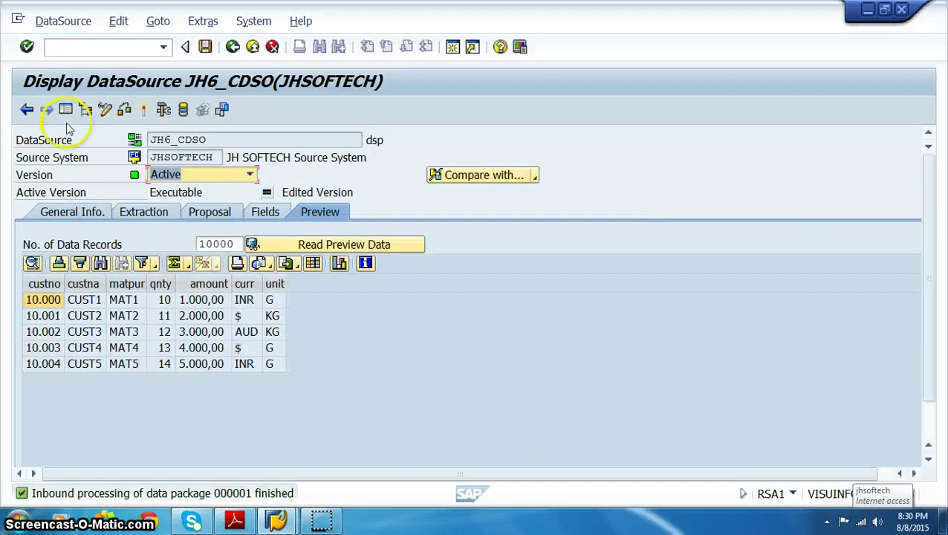
# Create an InfoPackage with the description jh6_ip1 for the dsp DataSource under application component ac.
pyautogui.click(65, 110)
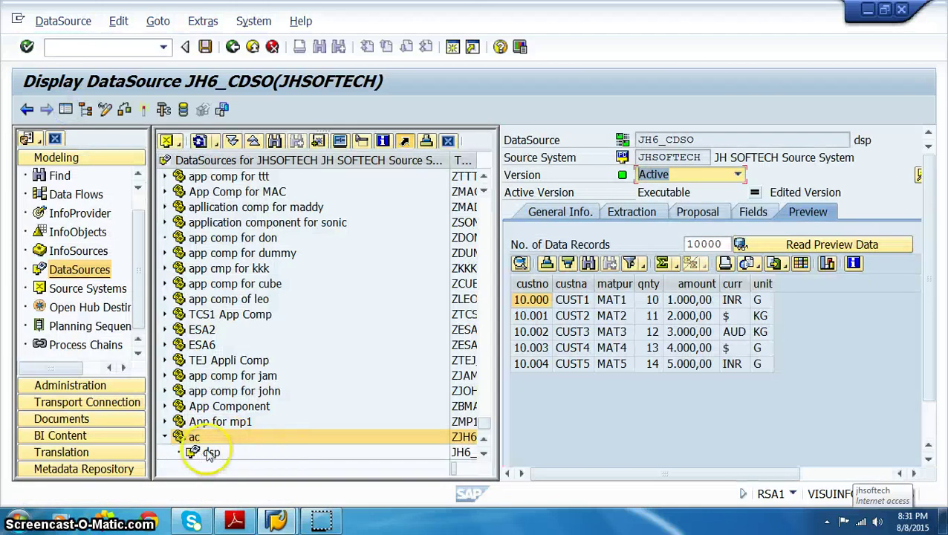
pyautogui.rightClick(210, 453)
pyautogui.click(266, 439)
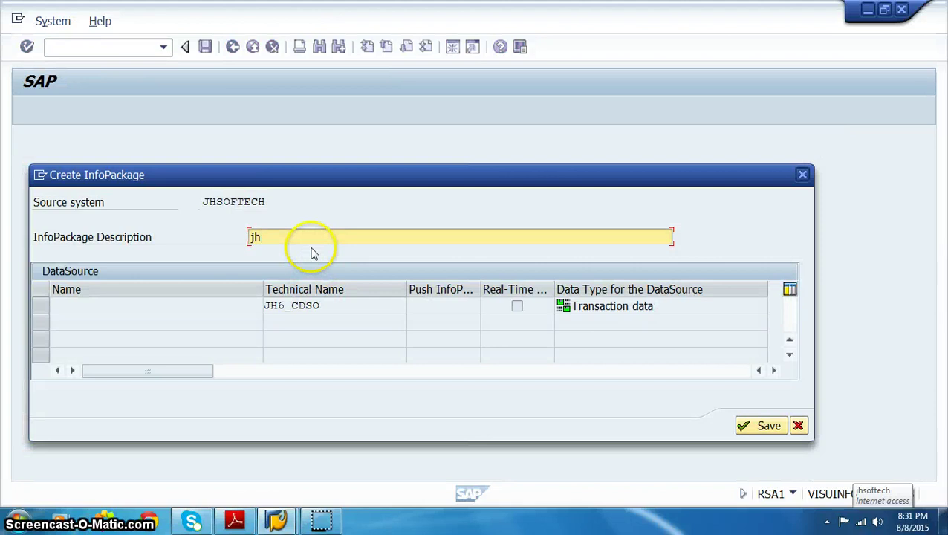
pyautogui.press('Return')
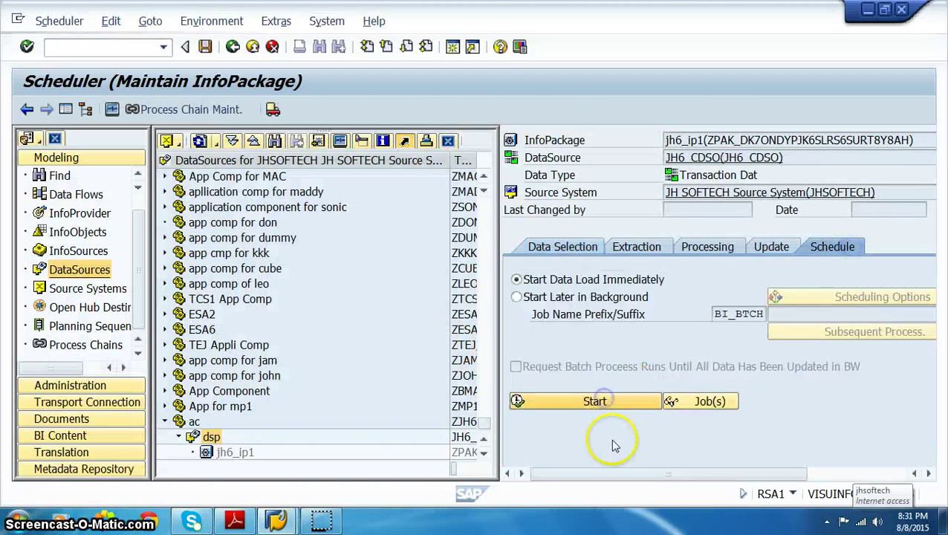
# Start the InfoPackage's data load immediately and check the load request's status in the monitor.
pyautogui.click(601, 397)
pyautogui.click(111, 109)
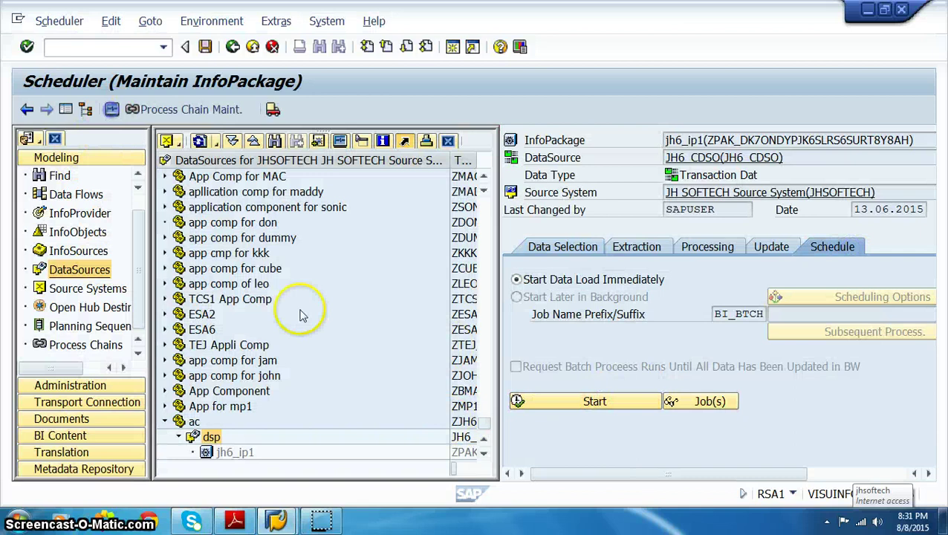
pyautogui.click(165, 216)
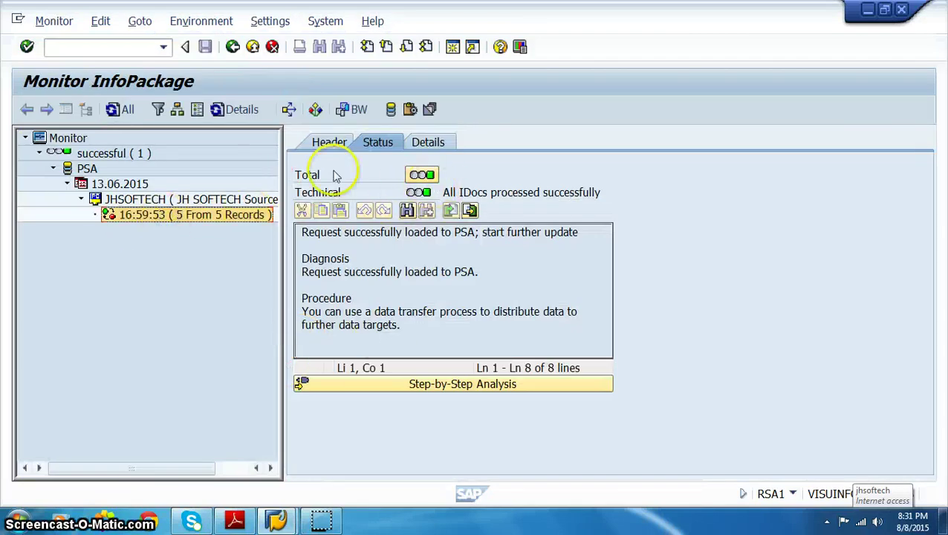
pyautogui.click(233, 47)
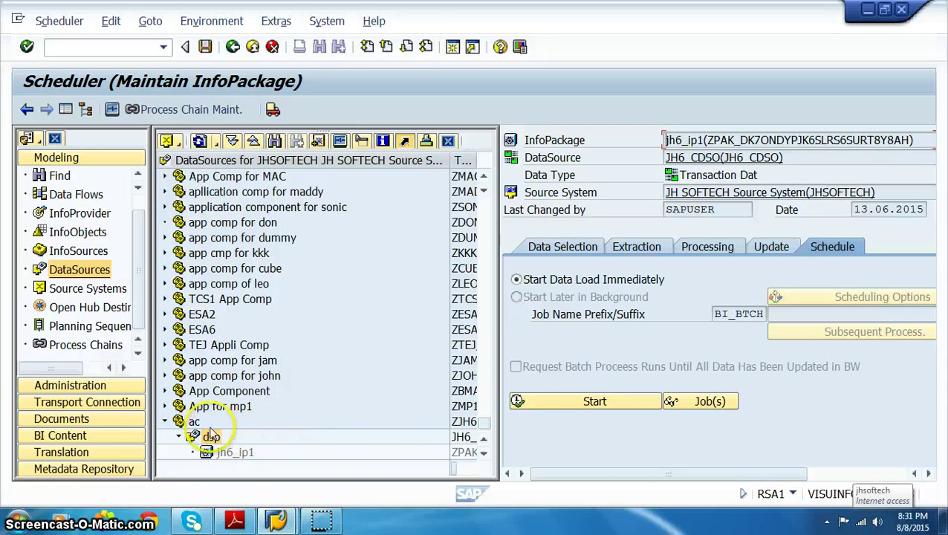
# Create DataSource jh6_catt under application component ac with the data type Master Data Attributes and the short description att.
pyautogui.rightClick(190, 425)
pyautogui.click(256, 493)
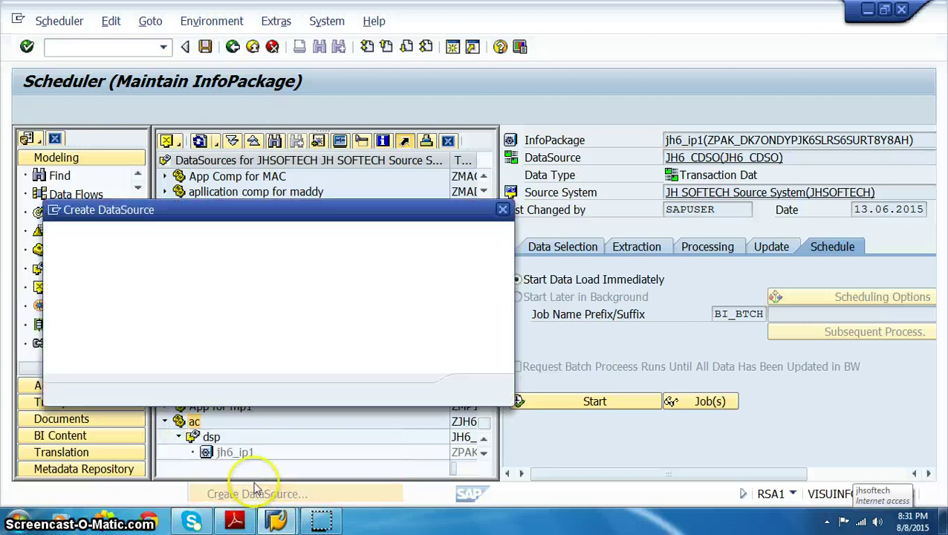
pyautogui.click(284, 274)
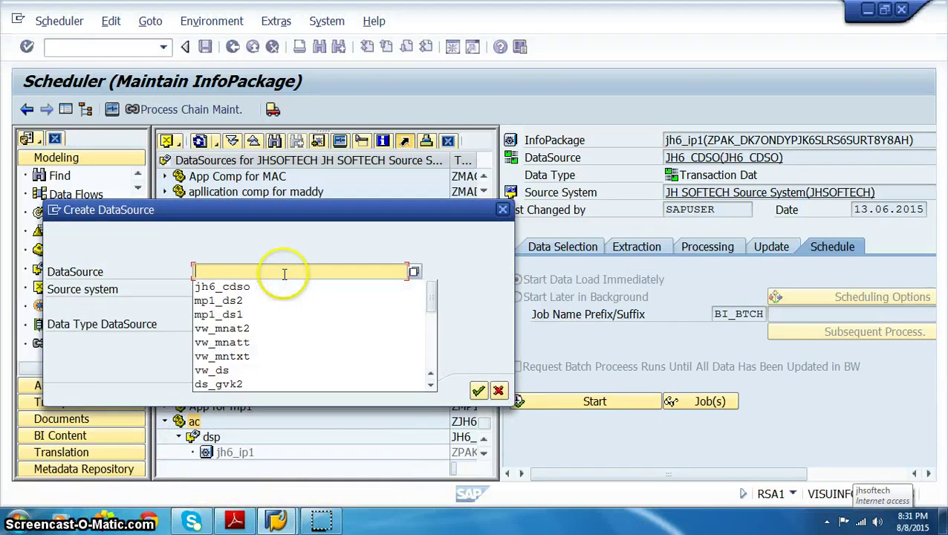
pyautogui.write('jh6_c')
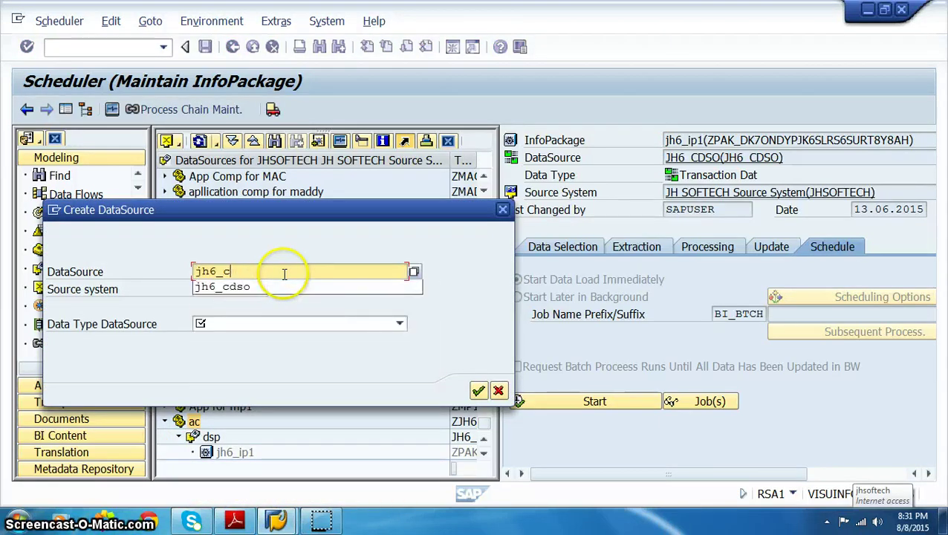
pyautogui.write('datt')
pyautogui.press('Tab')
pyautogui.press('Tab')
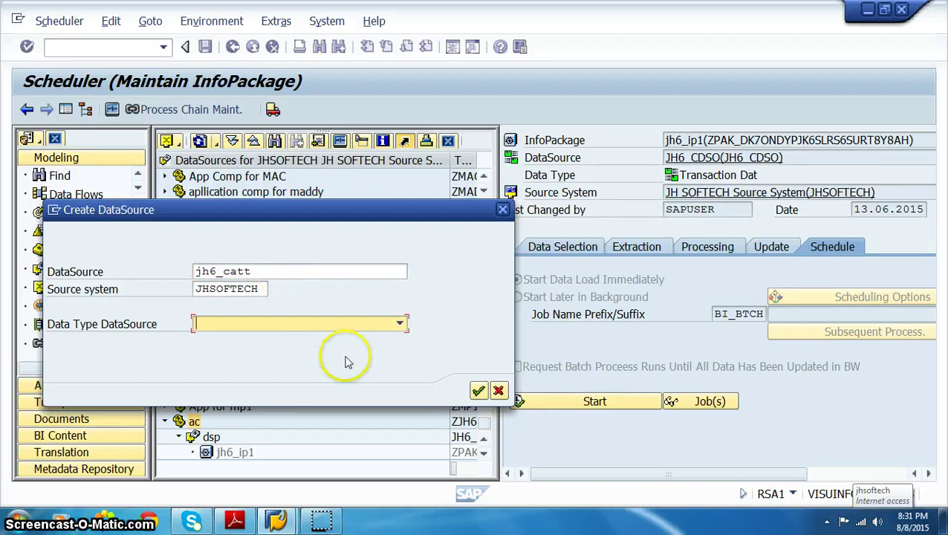
pyautogui.click(366, 323)
pyautogui.click(297, 366)
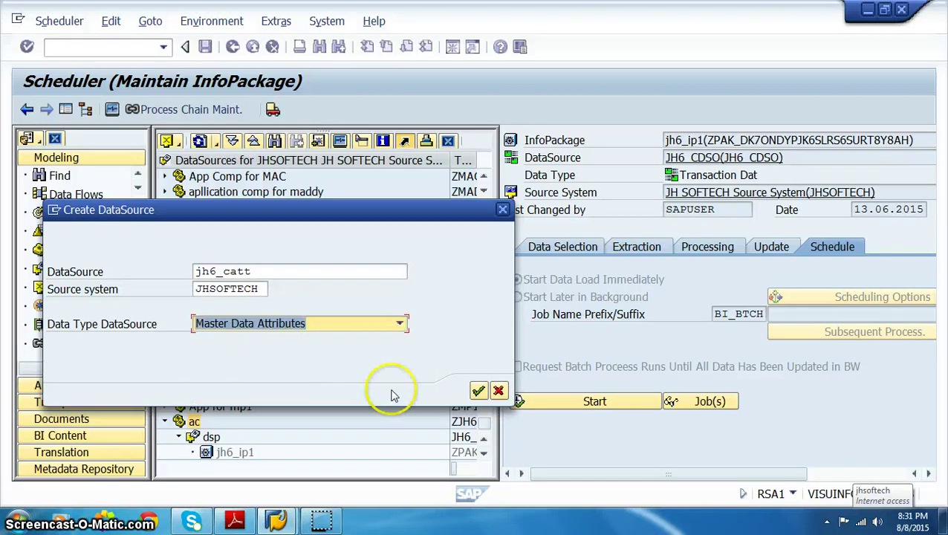
pyautogui.click(477, 391)
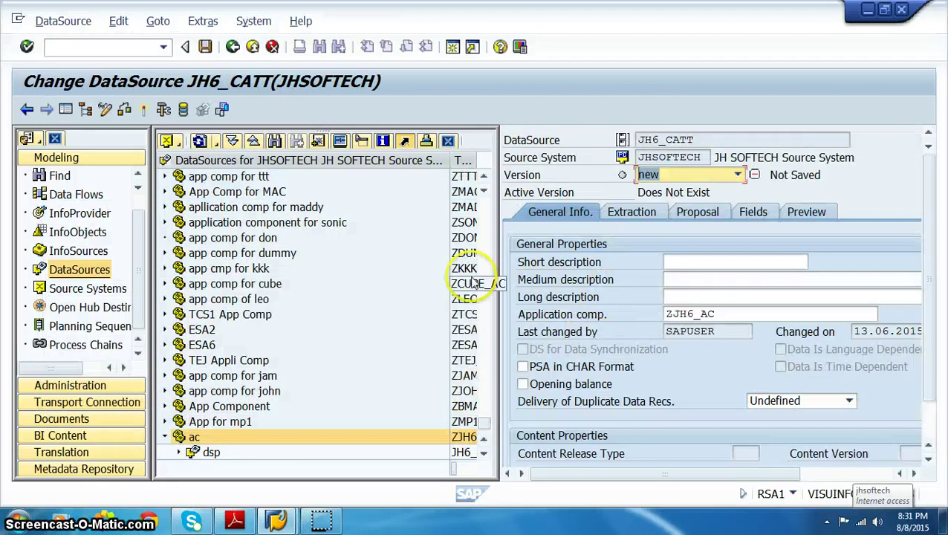
pyautogui.click(680, 262)
pyautogui.write('att')
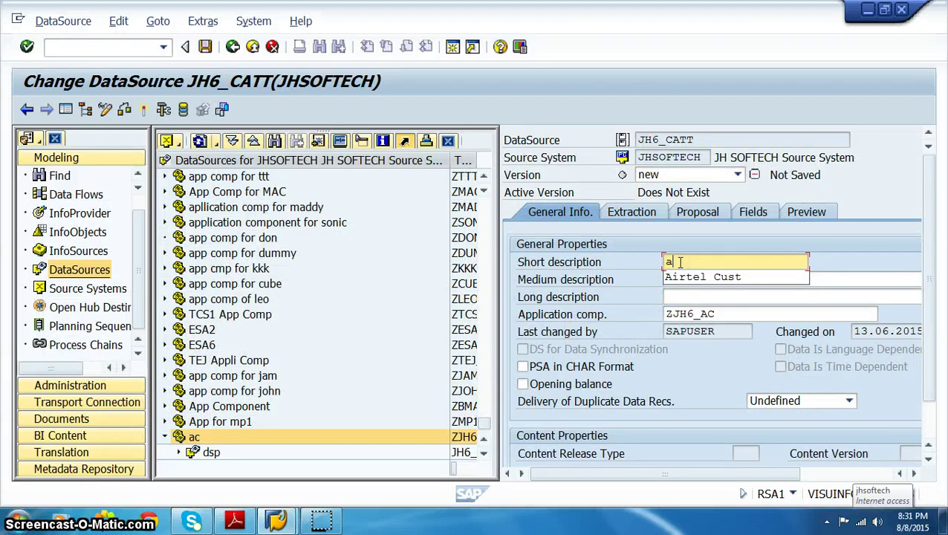
# Choose JHSOFTECH_CATT.csv from the documents folder as the DataSource's extraction file.
pyautogui.click(66, 109)
pyautogui.click(143, 213)
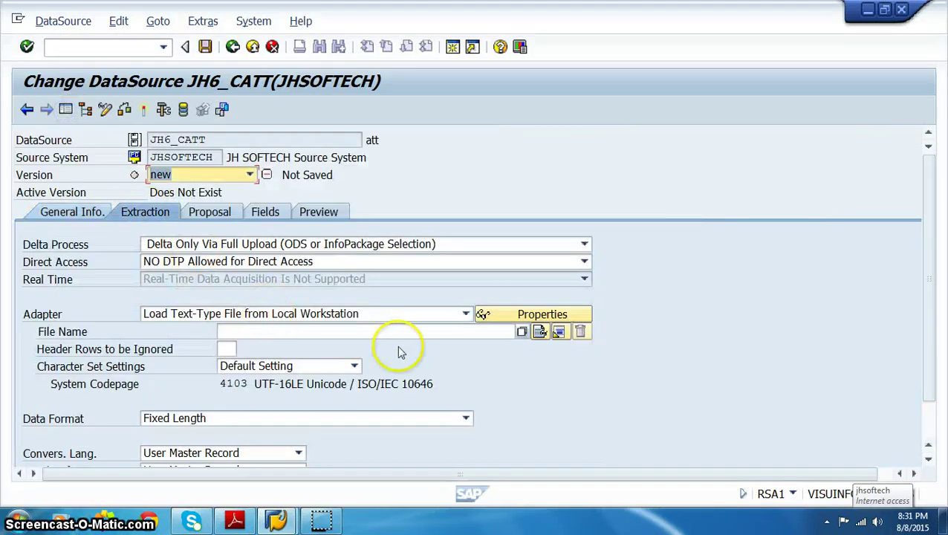
pyautogui.click(539, 332)
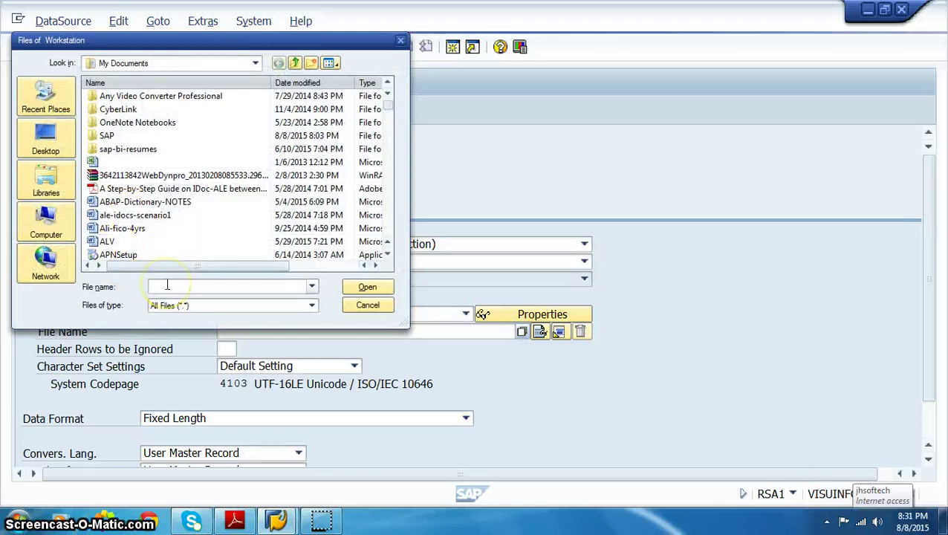
pyautogui.write('jhs')
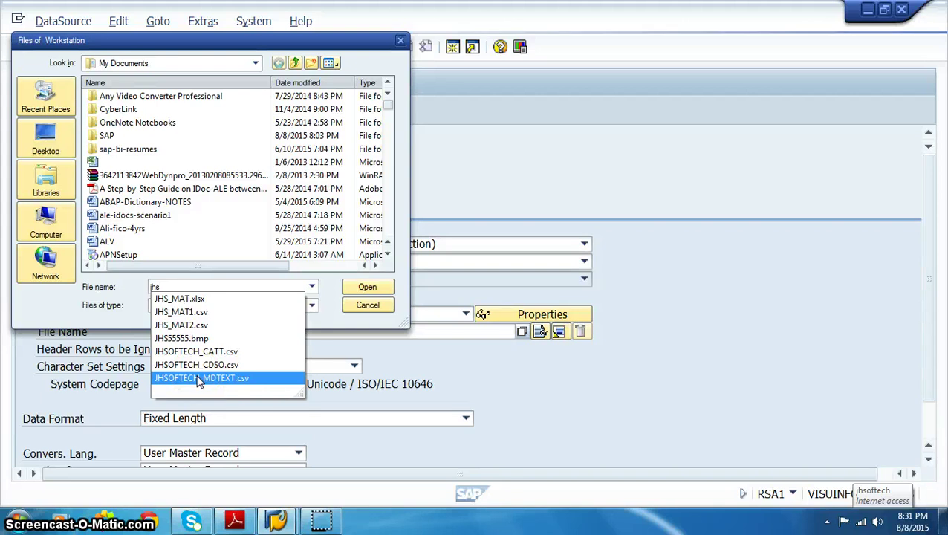
pyautogui.click(216, 351)
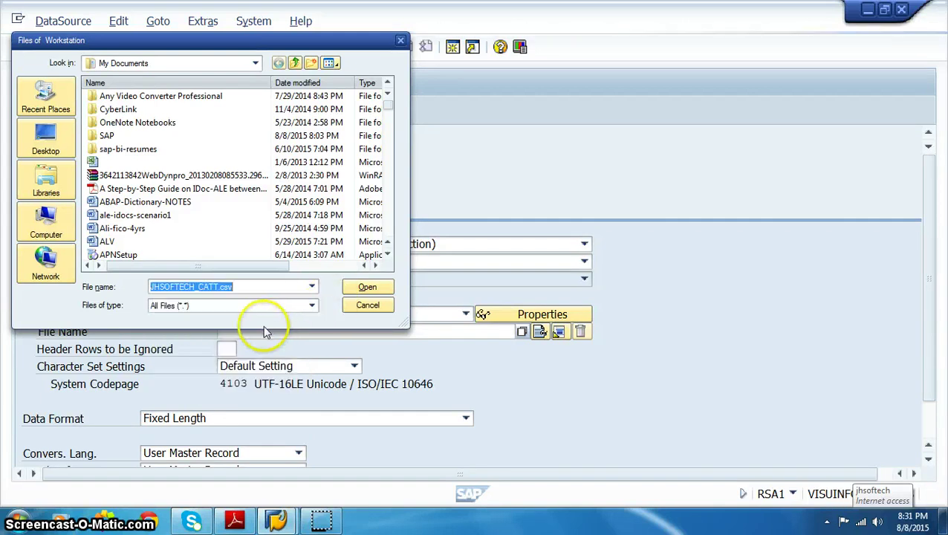
pyautogui.click(349, 286)
# Ignore 1 header row and set the data format to Separated with Separator (for Example, CSV), with a comma as data separator.
pyautogui.click(225, 348)
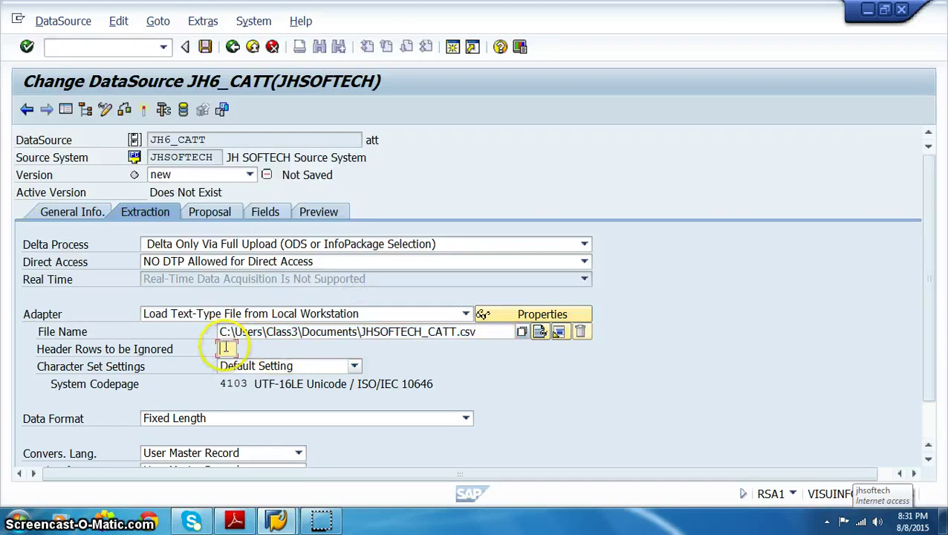
pyautogui.click(375, 421)
pyautogui.click(332, 448)
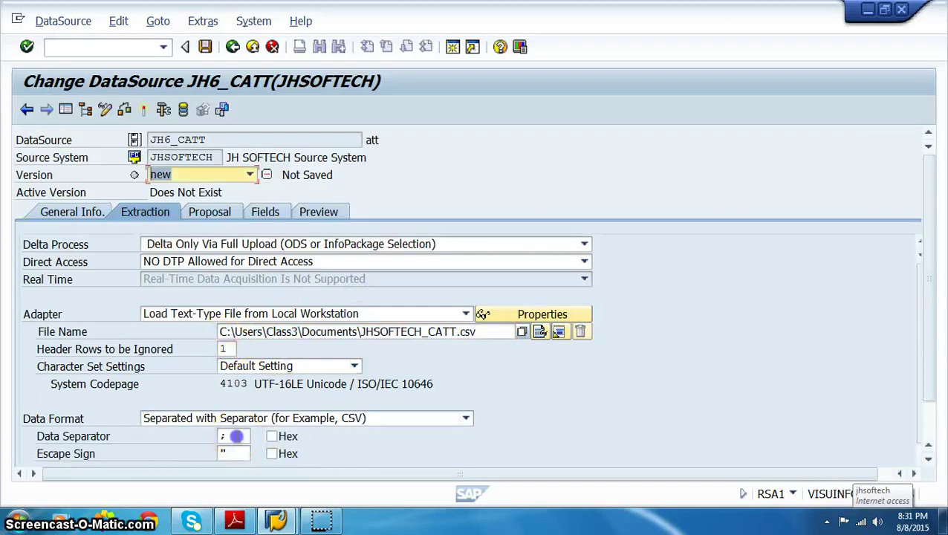
pyautogui.click(237, 436)
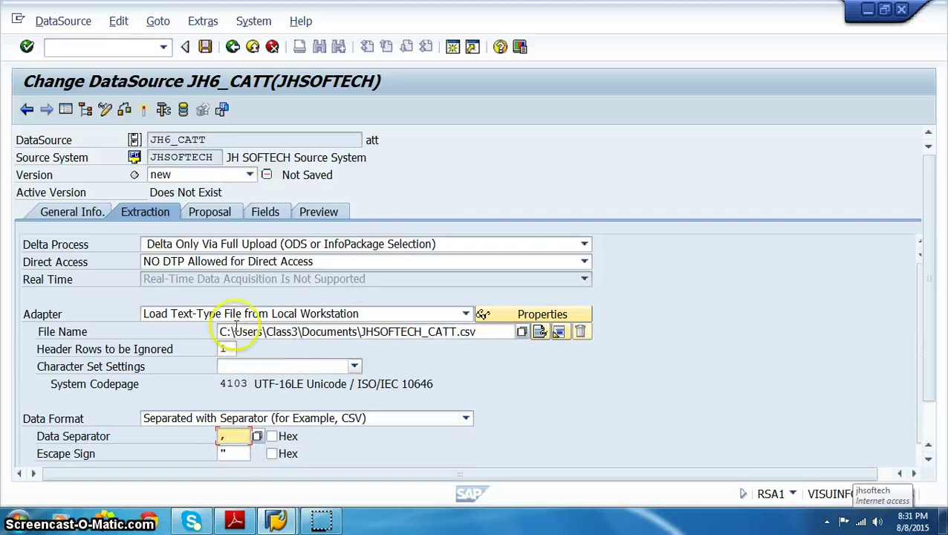
# Load example data from JHSOFTECH_CATT.csv for the field proposal, granting file access with Always allow.
pyautogui.click(223, 213)
pyautogui.click(370, 272)
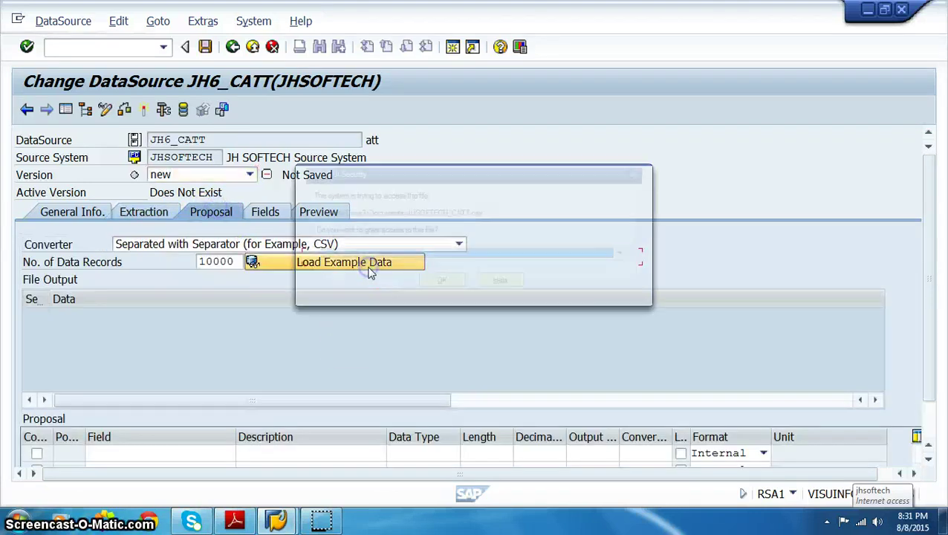
pyautogui.click(438, 253)
pyautogui.click(344, 297)
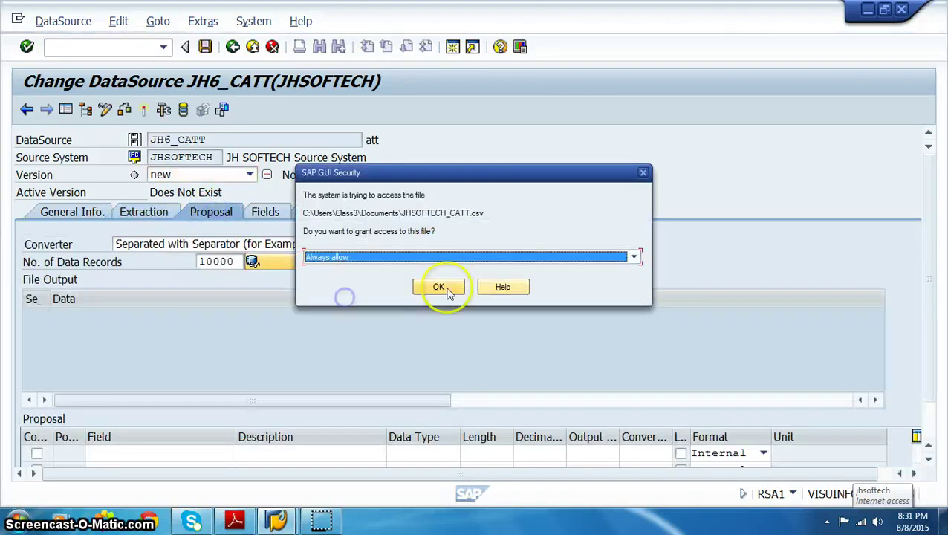
pyautogui.click(438, 288)
# Activate DataSource JH6_CATT and try to read its preview data.
pyautogui.click(264, 211)
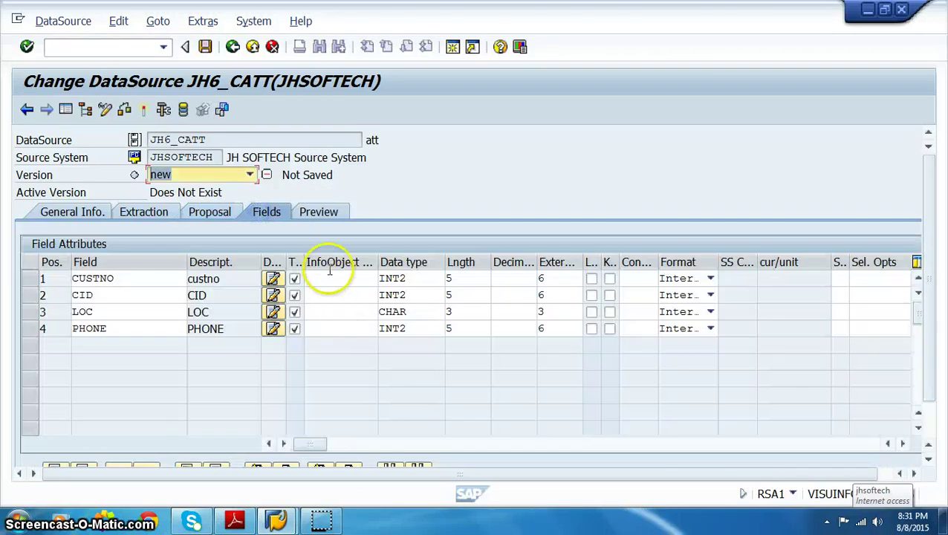
pyautogui.click(319, 211)
pyautogui.click(338, 249)
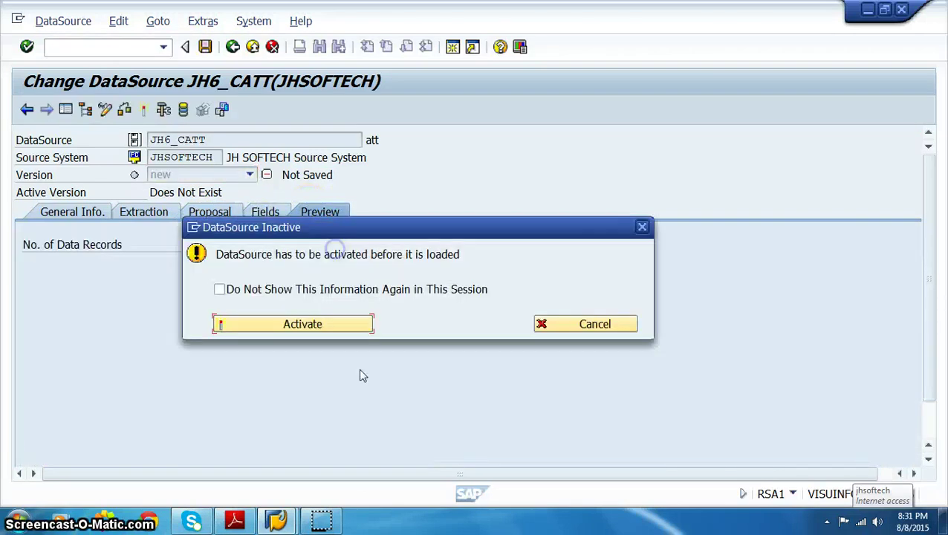
pyautogui.click(307, 324)
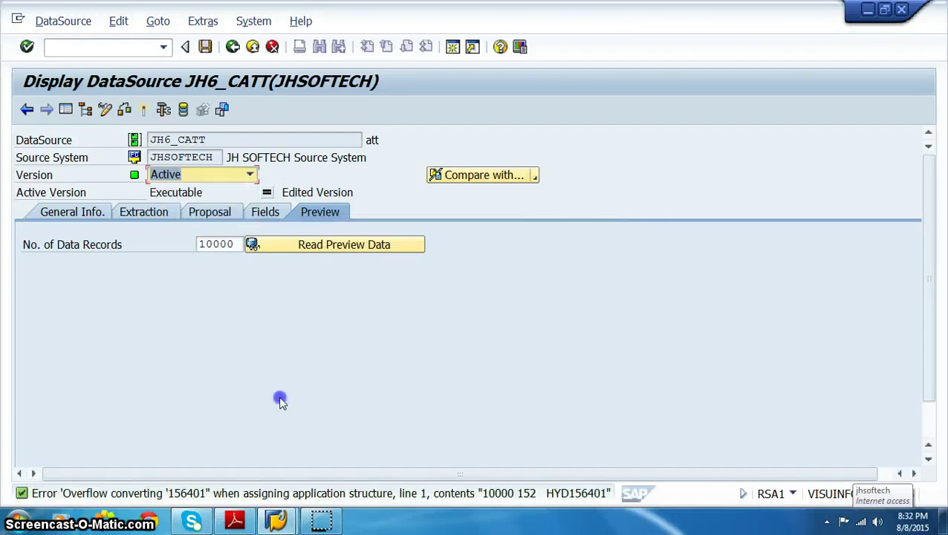
# Retry reading the preview data, then open JHSOFTECH_CATT from the Documents library in Excel in a full-size window.
pyautogui.click(316, 244)
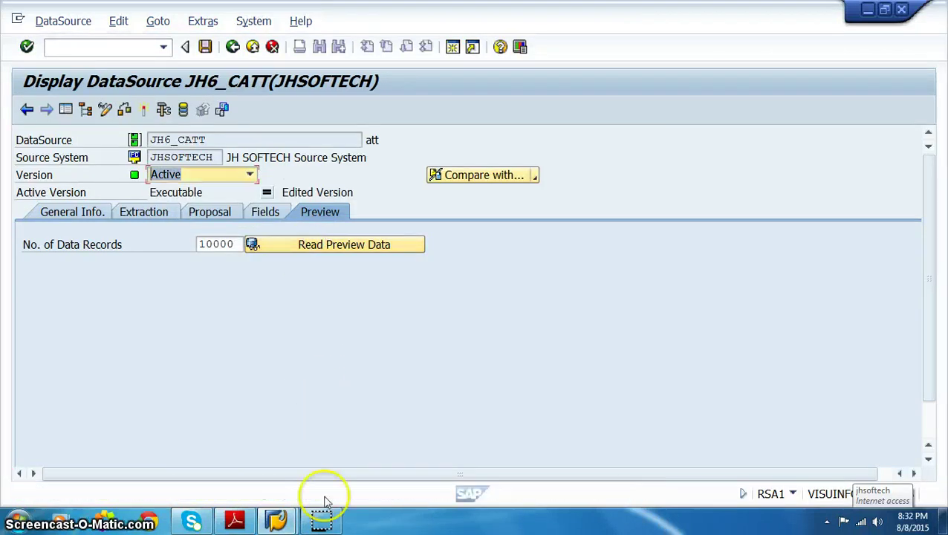
pyautogui.click(17, 520)
pyautogui.click(211, 159)
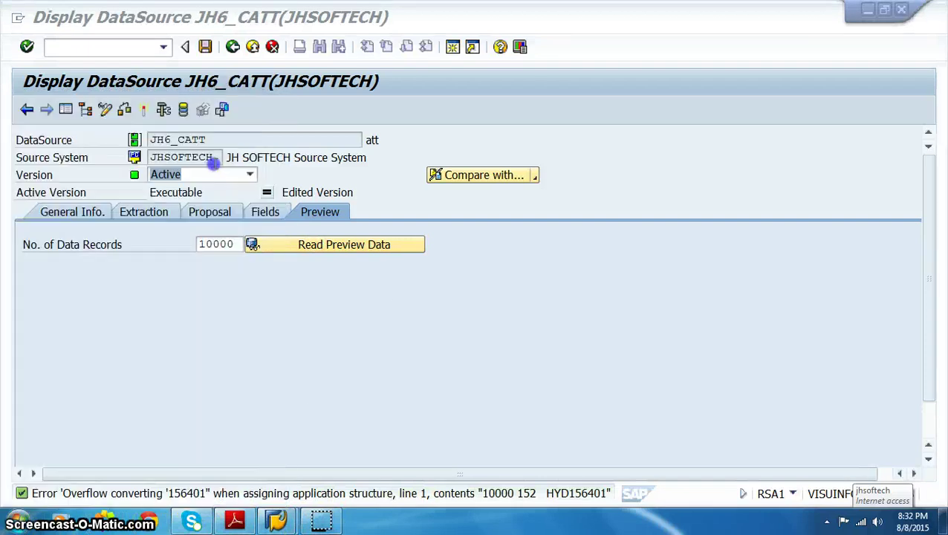
pyautogui.scroll(-5, 237, 371)
pyautogui.scroll(-4, 237, 371)
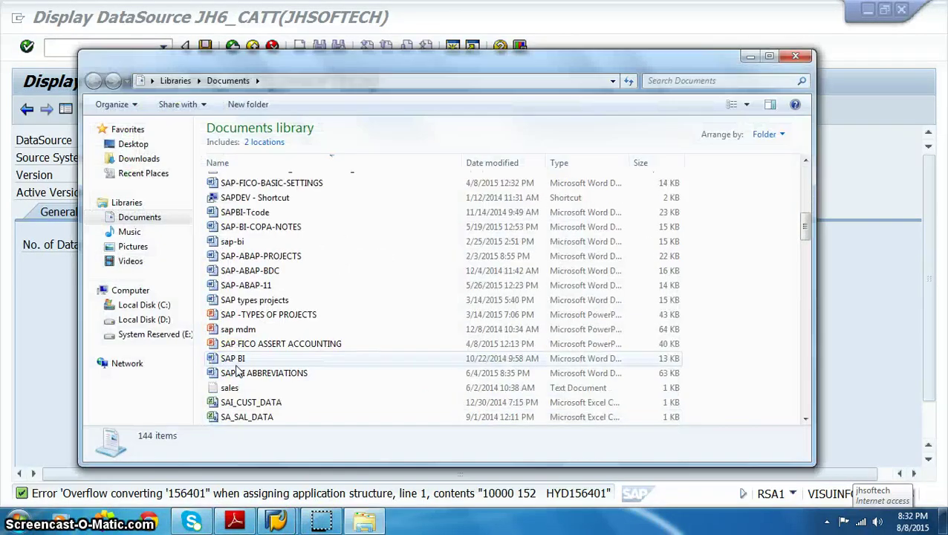
pyautogui.scroll(3, 238, 372)
pyautogui.click(236, 369)
pyautogui.press('j')
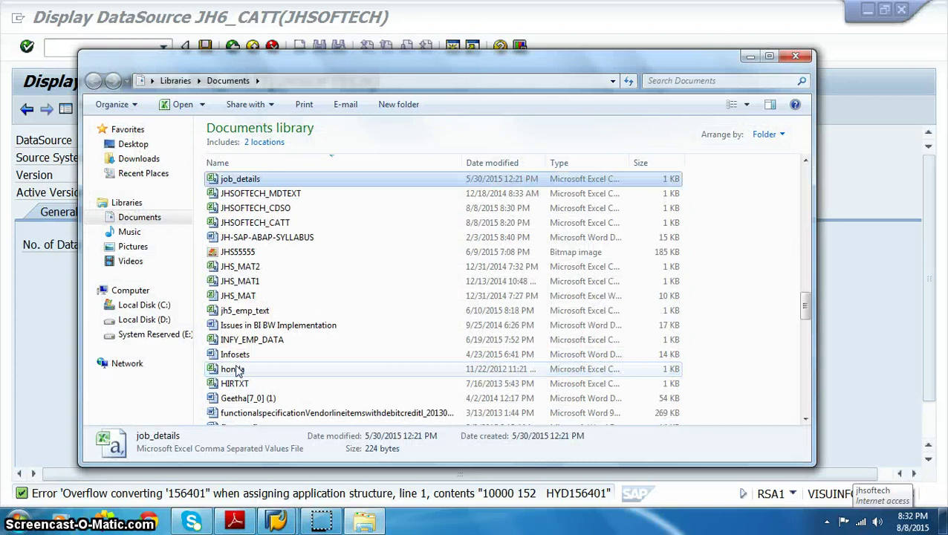
pyautogui.doubleClick(273, 223)
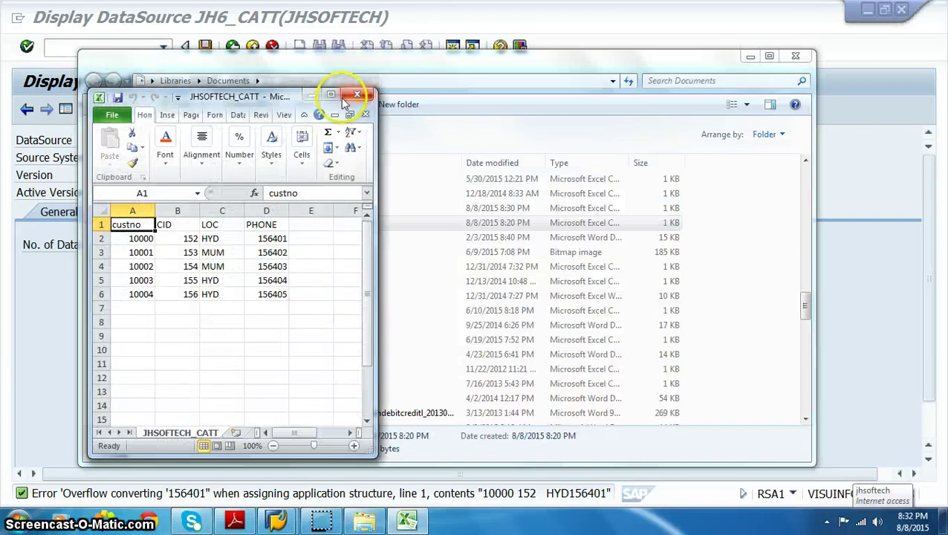
pyautogui.click(332, 96)
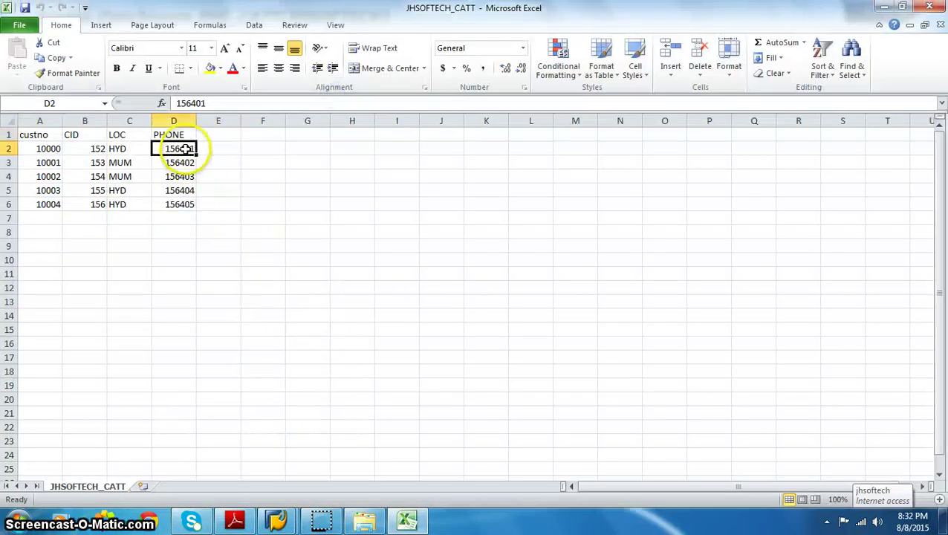
# Replace the first PHONE value in D2 with a four-digit number and fill it down to D6 as an incrementing series.
pyautogui.doubleClick(186, 147)
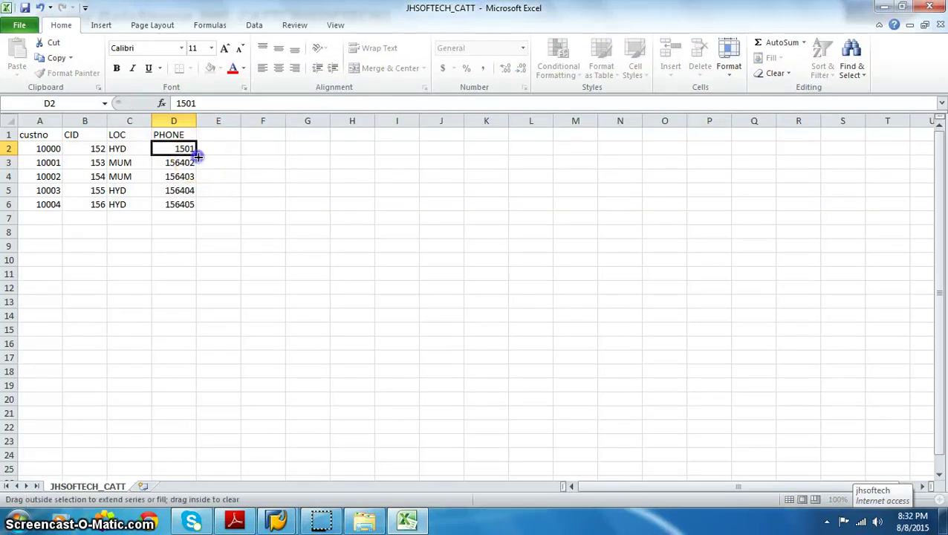
pyautogui.moveTo(196, 209); pyautogui.dragTo(196, 210)
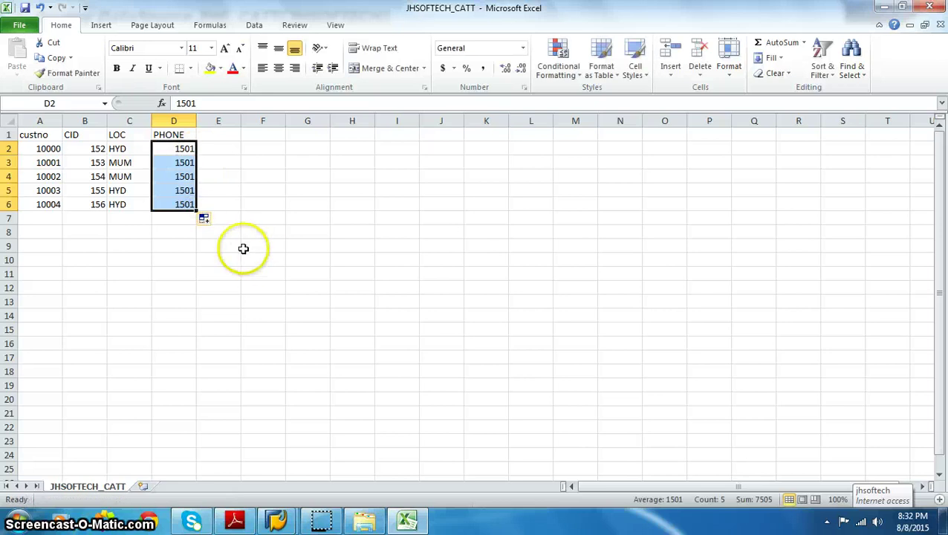
pyautogui.click(212, 223)
pyautogui.click(226, 252)
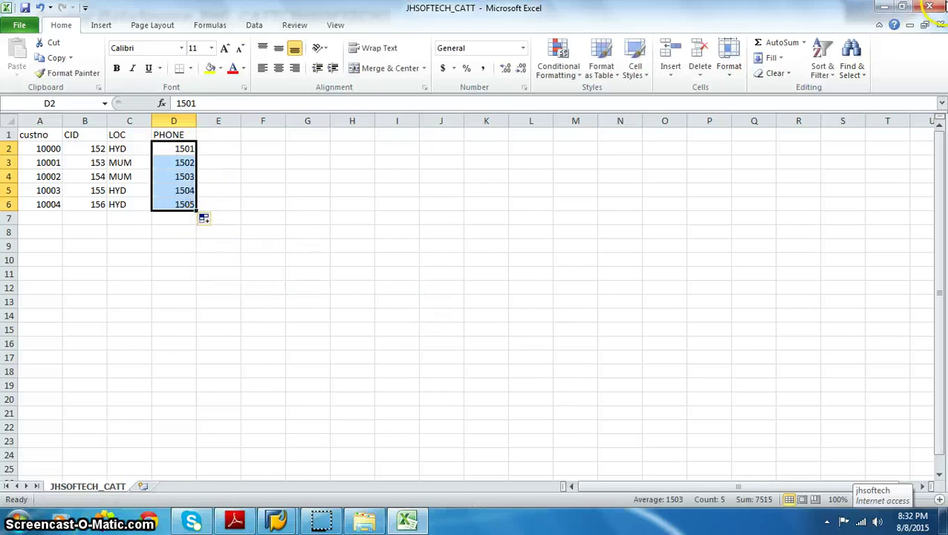
# Close the workbook, saving the changes as comma-delimited CSV over the existing JHSOFTECH_CATT.csv.
pyautogui.click(935, 7)
pyautogui.click(413, 278)
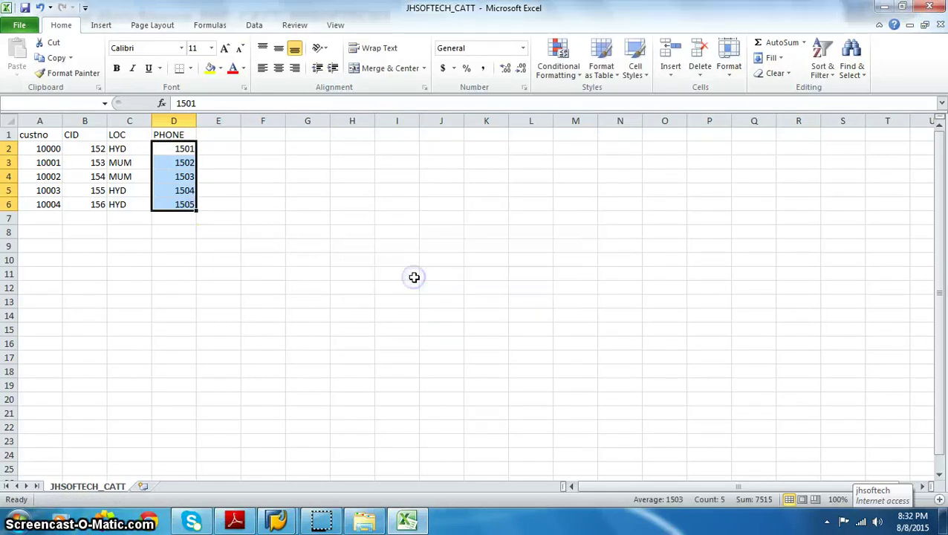
pyautogui.click(349, 311)
pyautogui.click(514, 264)
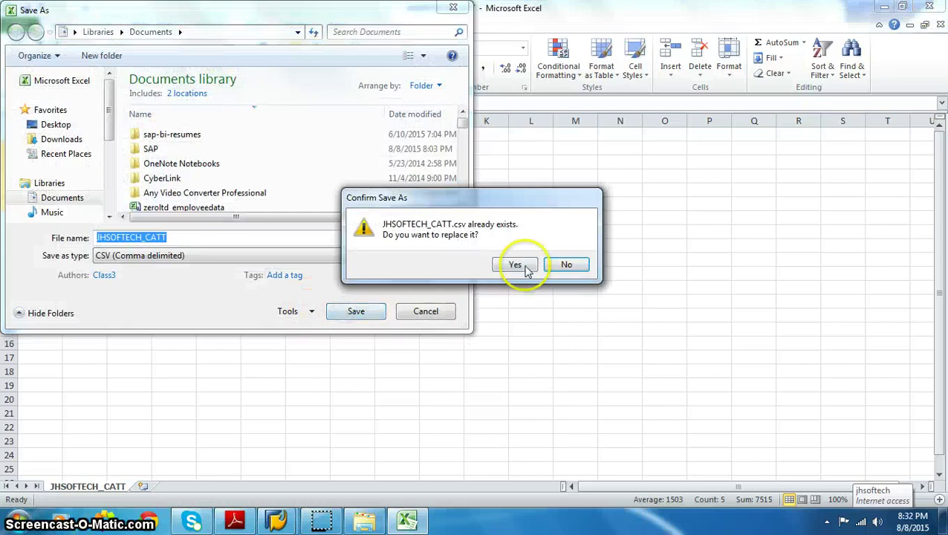
pyautogui.click(425, 306)
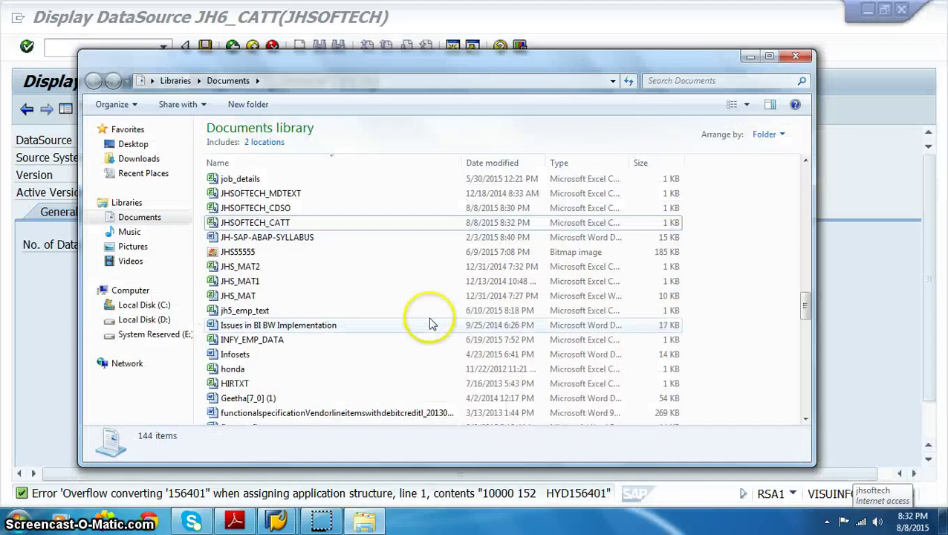
# Close the Documents window and read the preview data of DataSource JH6_CATT in SAP.
pyautogui.click(799, 57)
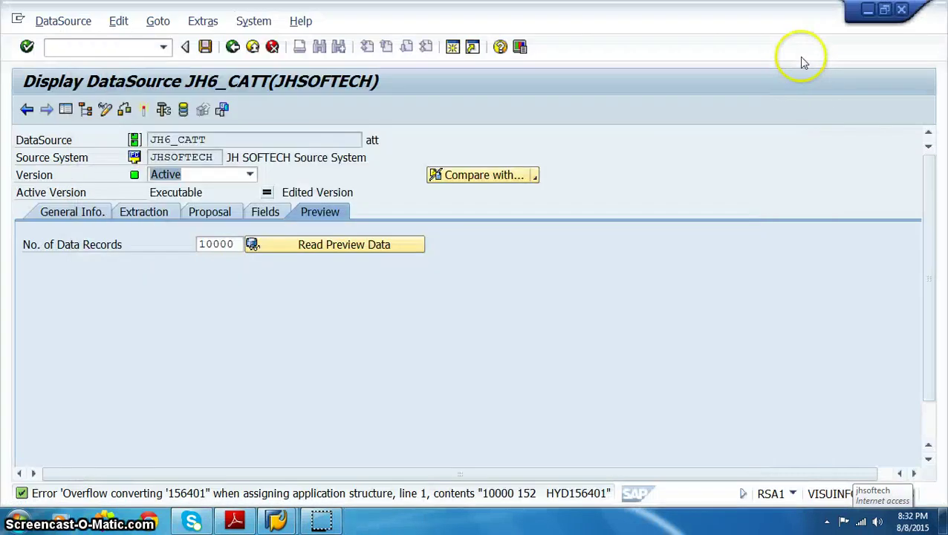
pyautogui.click(361, 244)
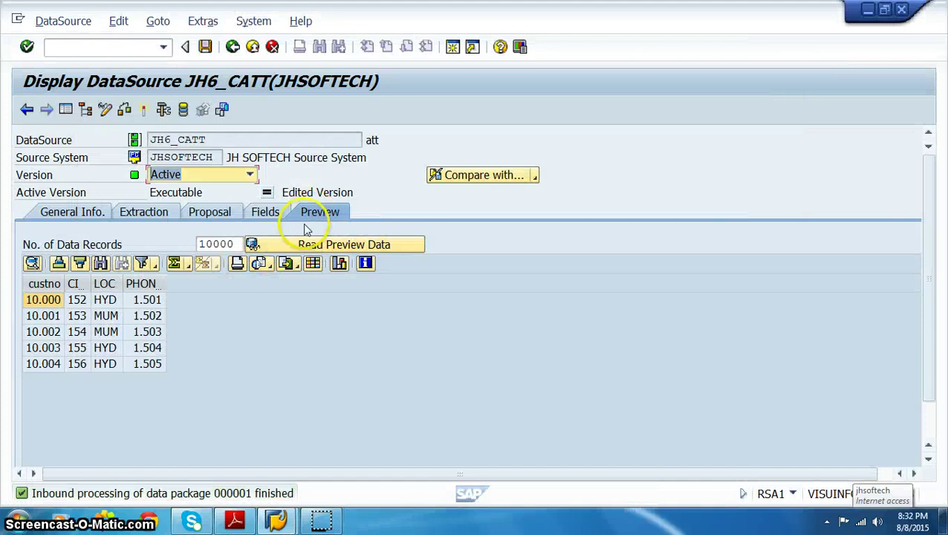
# Create an InfoPackage with the description jh6_ip2 for the att DataSource JH6_CATT.
pyautogui.click(66, 109)
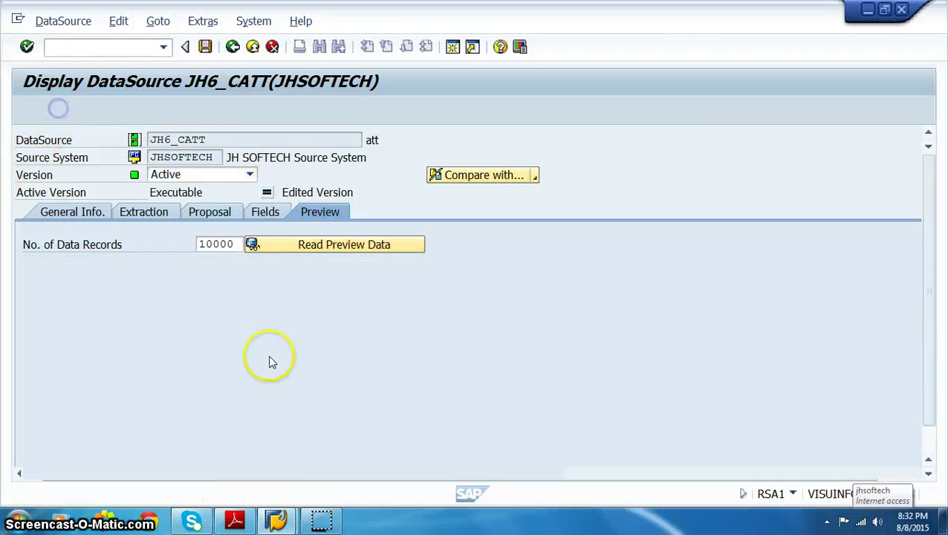
pyautogui.rightClick(215, 436)
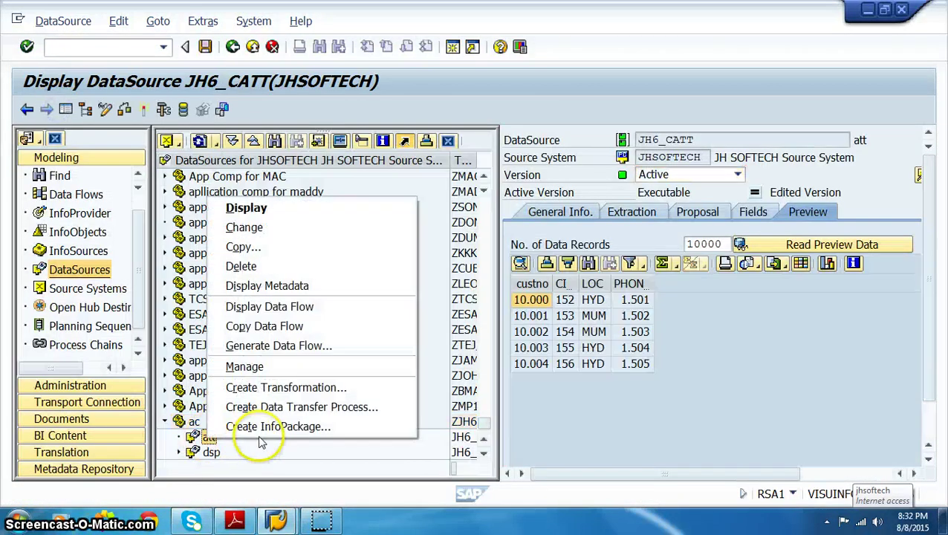
pyautogui.click(263, 428)
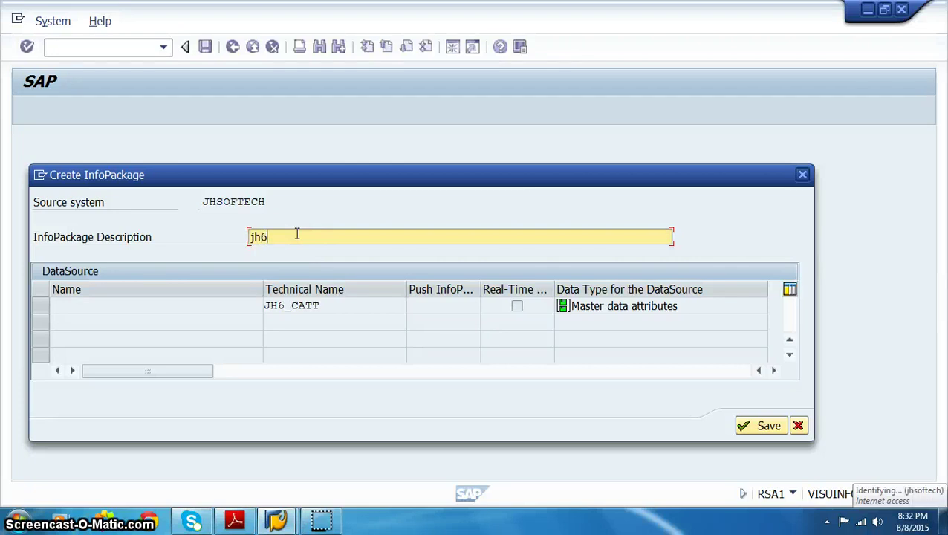
pyautogui.write('jh6_ip2')
pyautogui.press('Return')
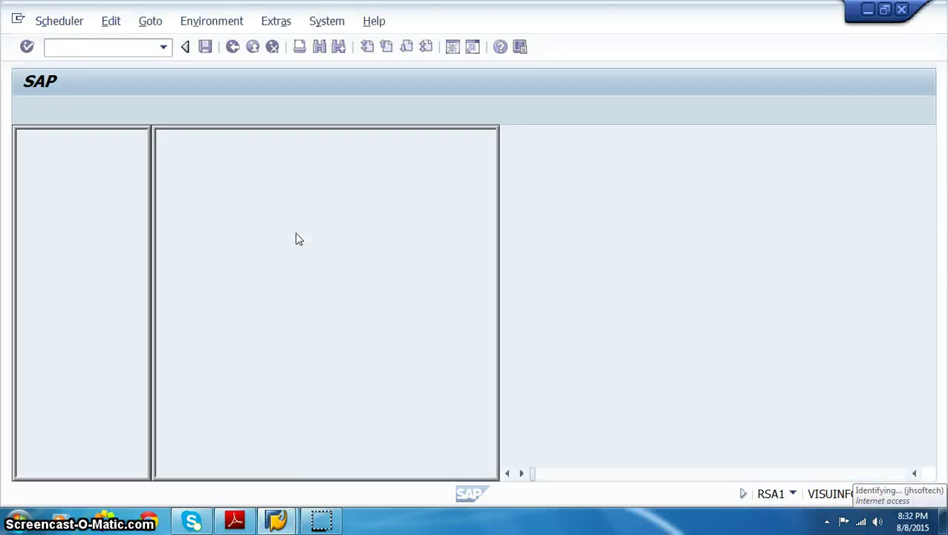
# Start the immediate data load of InfoPackage jh6_ip2 and check its request in the monitor.
pyautogui.click(832, 246)
pyautogui.click(579, 403)
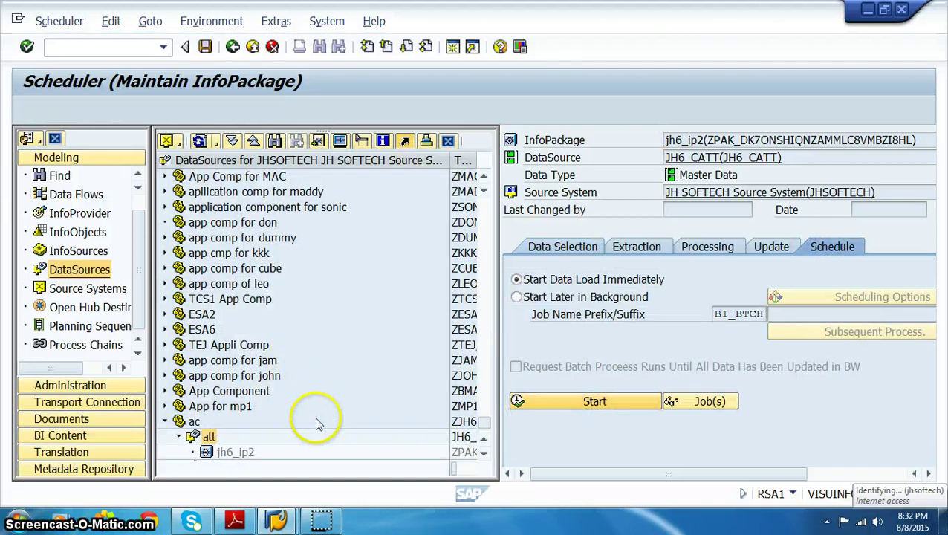
pyautogui.click(117, 110)
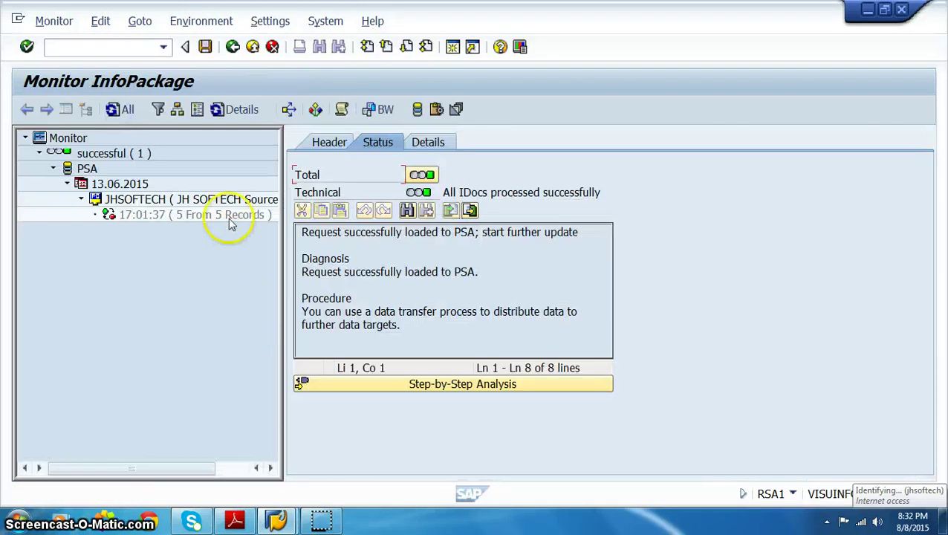
pyautogui.click(228, 214)
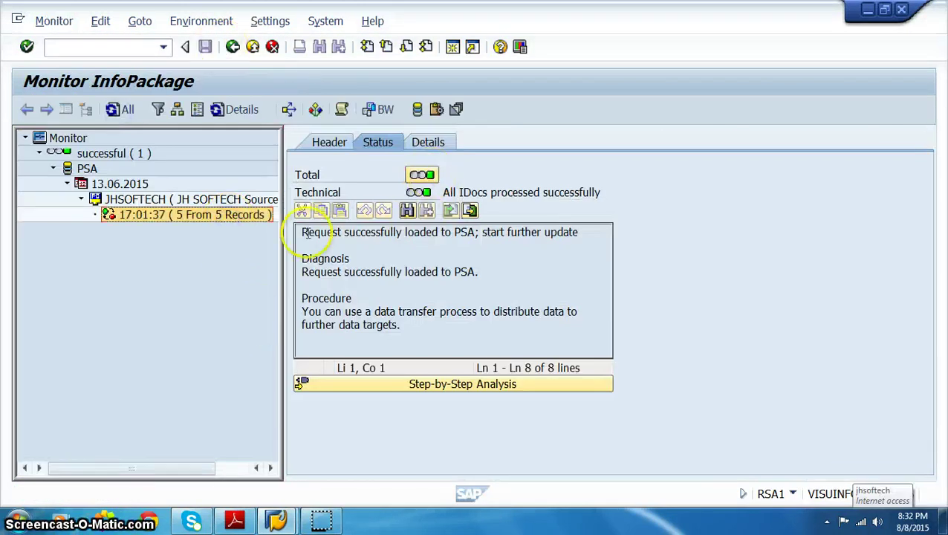
pyautogui.click(232, 47)
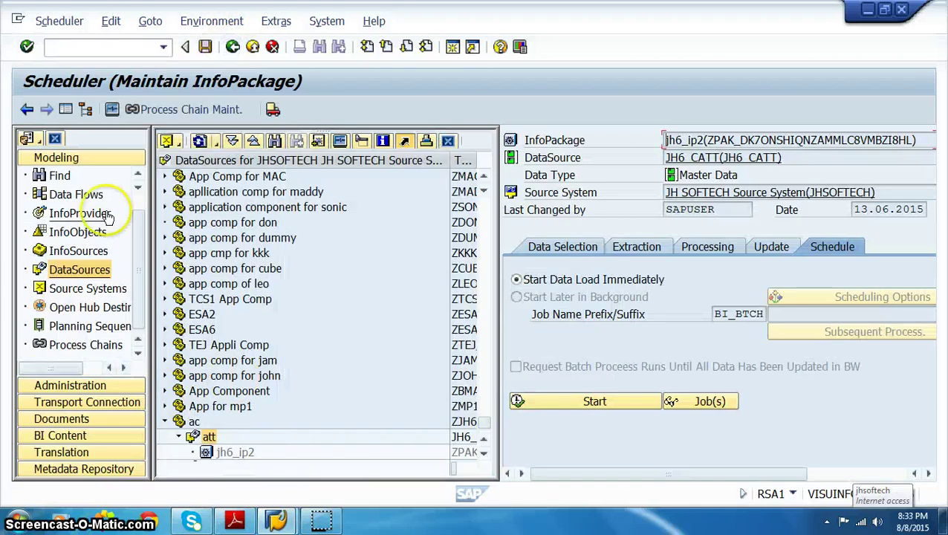
# Create a transformation for DataStore object JH6_DSO with DataSource JH6_CDSO from source system JHSOFTECH as its source.
pyautogui.click(107, 215)
pyautogui.click(226, 420)
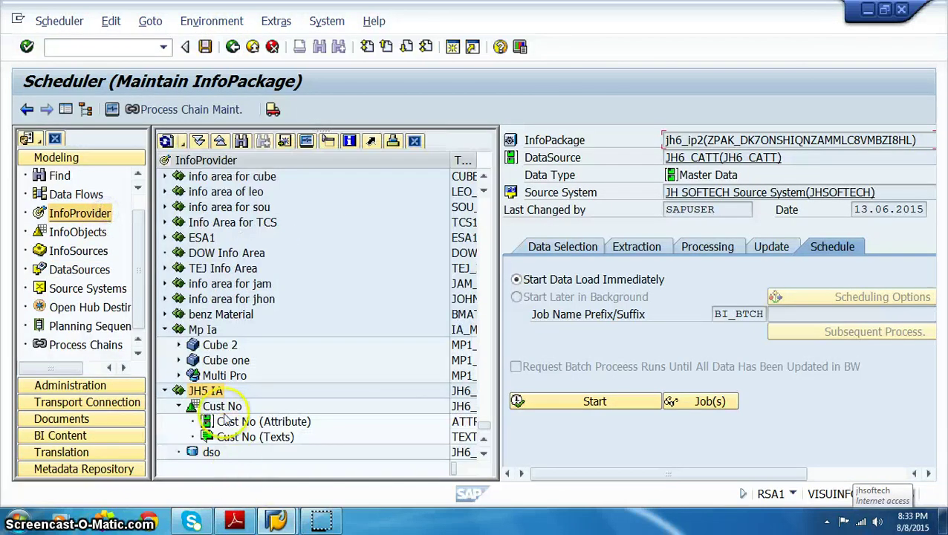
pyautogui.rightClick(214, 455)
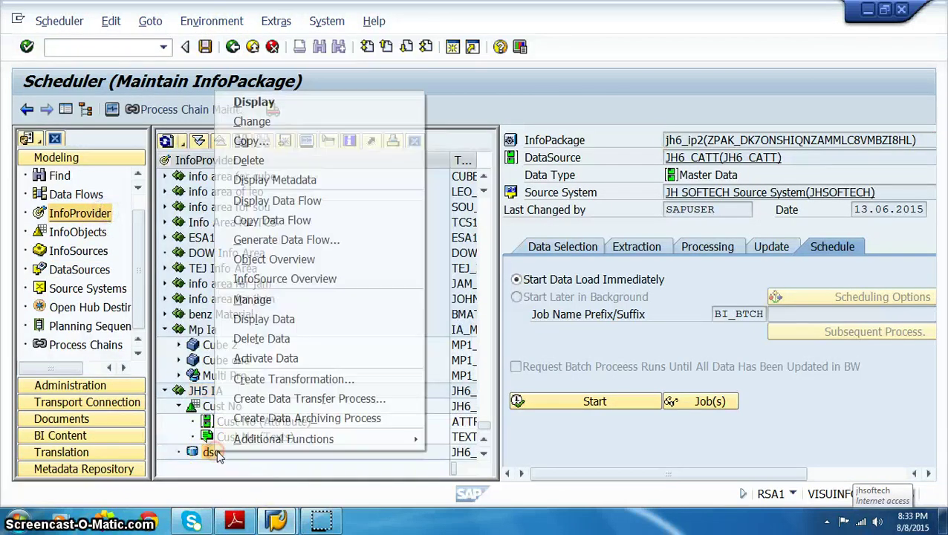
pyautogui.click(262, 376)
pyautogui.click(297, 413)
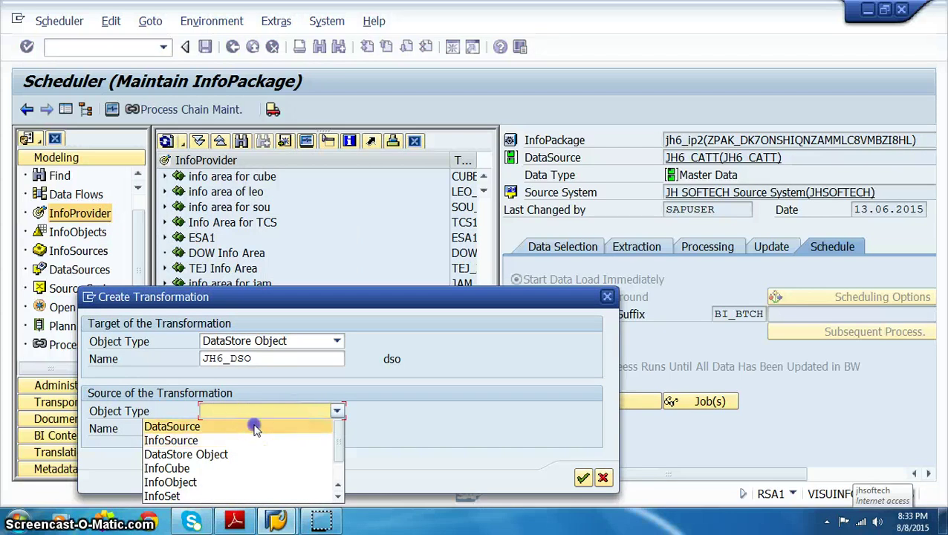
pyautogui.click(252, 425)
pyautogui.write('jh6*')
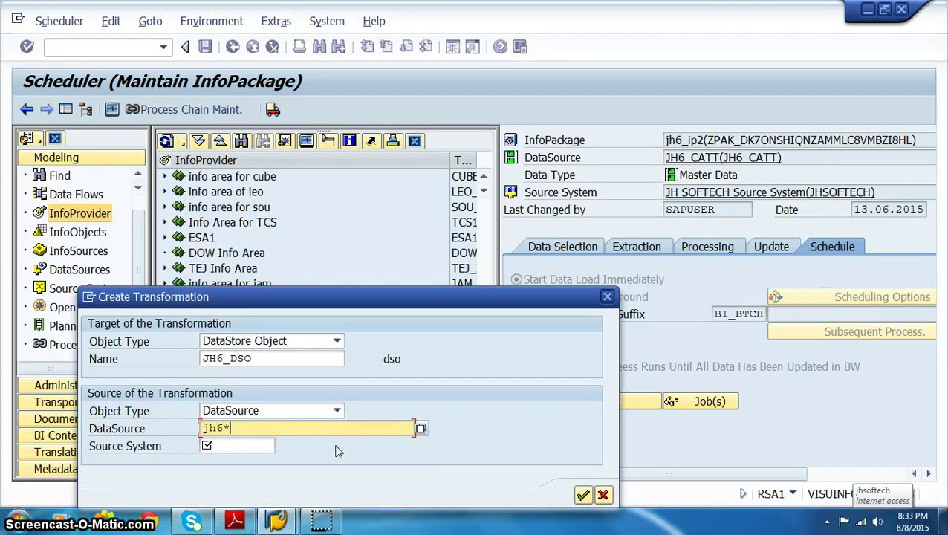
pyautogui.press('F4')
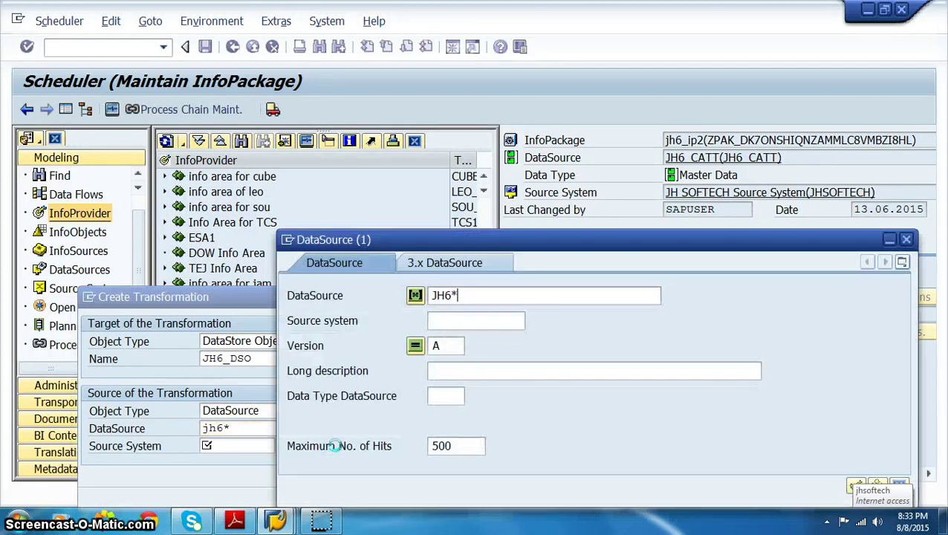
pyautogui.press('Return')
pyautogui.doubleClick(320, 124)
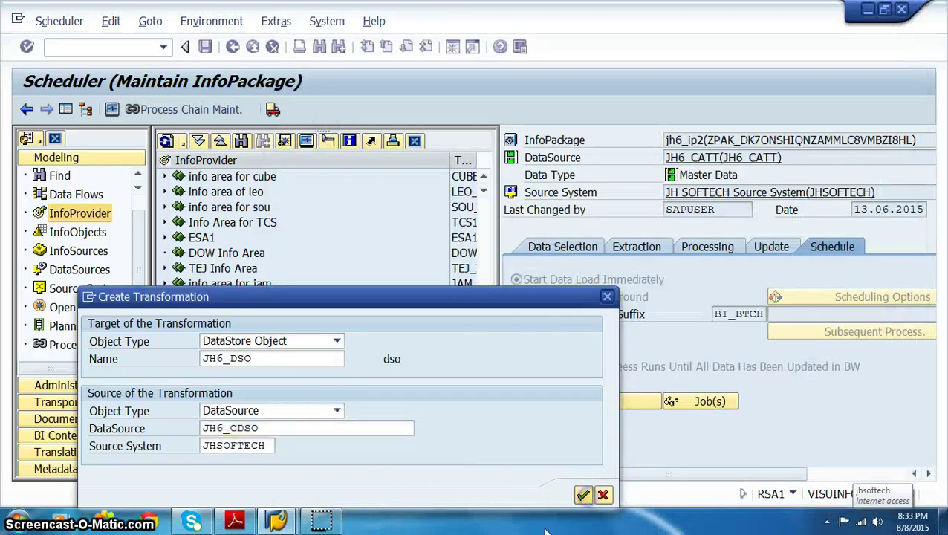
pyautogui.click(581, 494)
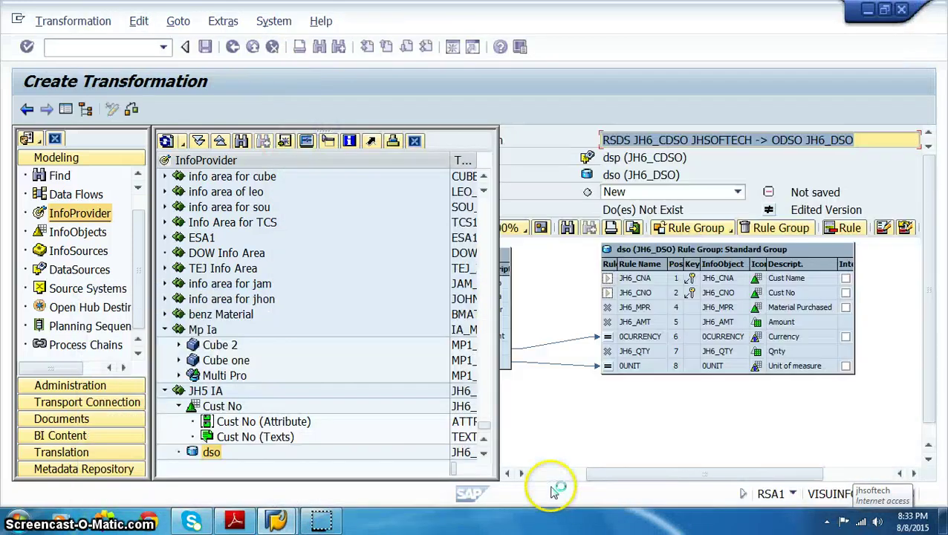
# Map CUSTNO to JH6_CNO, CUSTNA to JH6_CNA, MATPUR to JH6_MPR, QNTY to JH6_QTY and AMOUNT to JH6_AMT in the transformation.
pyautogui.click(86, 109)
pyautogui.moveTo(107, 285); pyautogui.dragTo(136, 293)
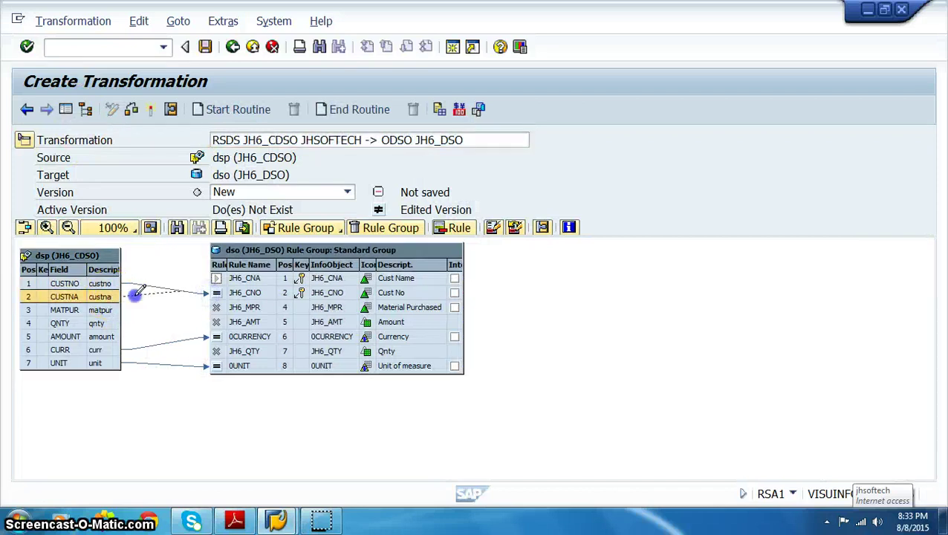
pyautogui.moveTo(218, 277); pyautogui.dragTo(218, 277)
pyautogui.moveTo(117, 310); pyautogui.dragTo(215, 306)
pyautogui.moveTo(110, 327); pyautogui.dragTo(148, 321)
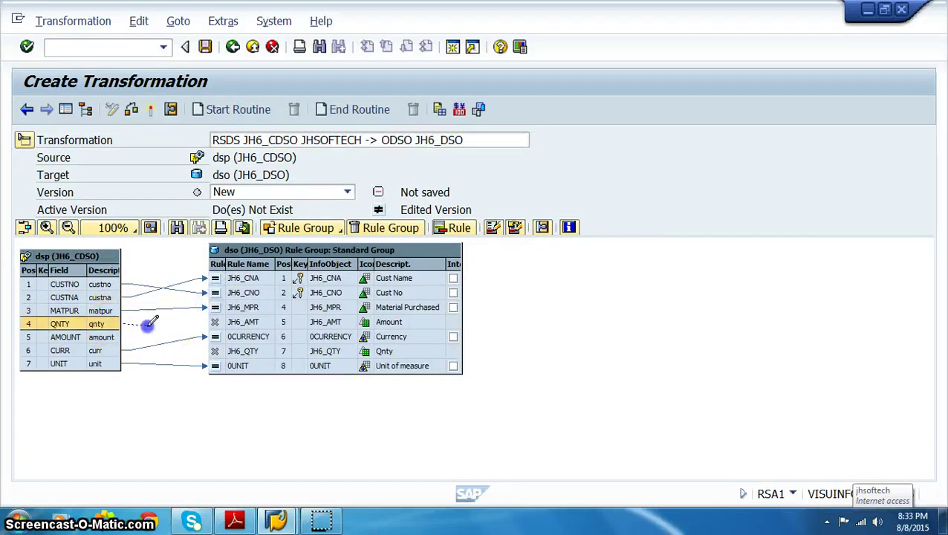
pyautogui.moveTo(216, 354); pyautogui.dragTo(216, 354)
pyautogui.moveTo(111, 337); pyautogui.dragTo(214, 321)
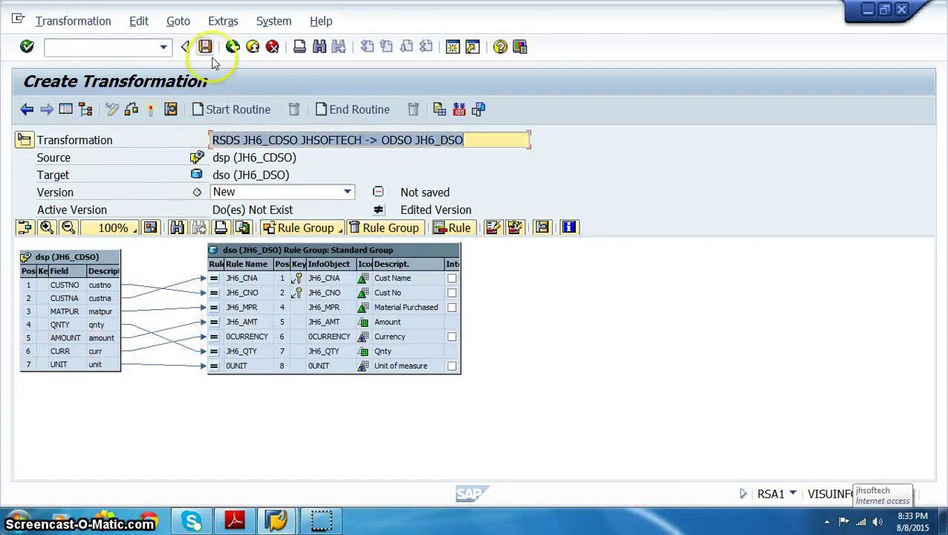
# Activate the transformation from JH6_CDSO to JH6_DSO and acknowledge the activation log.
pyautogui.click(151, 110)
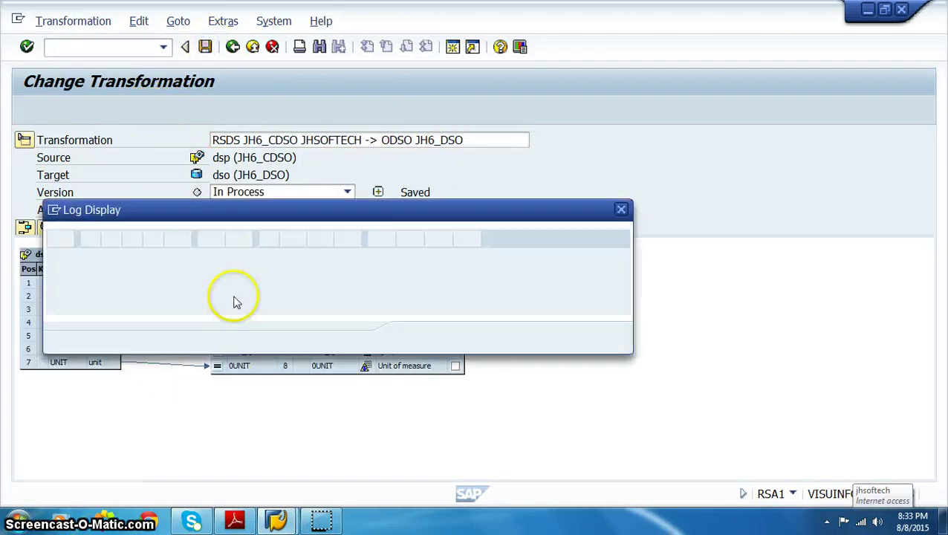
pyautogui.click(417, 340)
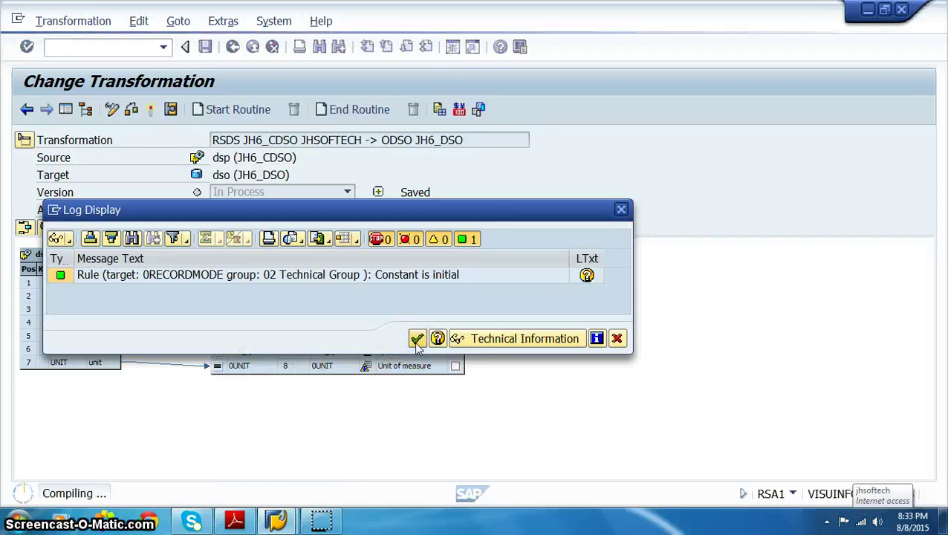
pyautogui.click(299, 409)
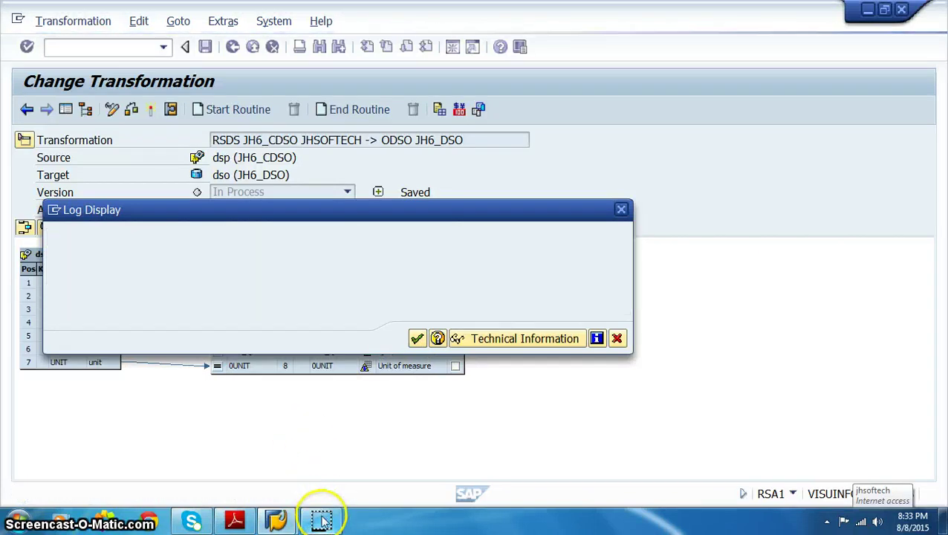
# Create a standard data transfer process from DataSource JH6_CDSO to DataStore object JH6_DSO with extraction mode Full.
pyautogui.click(65, 110)
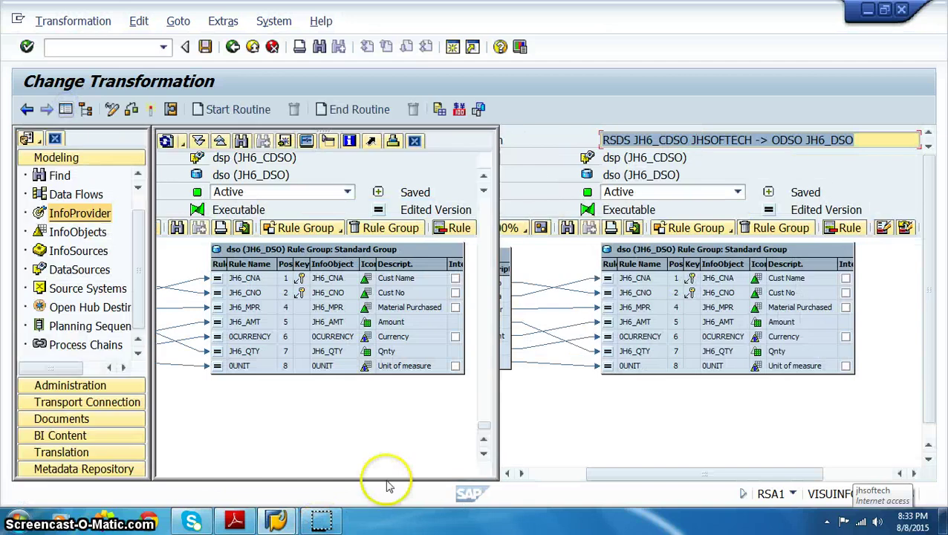
pyautogui.rightClick(254, 451)
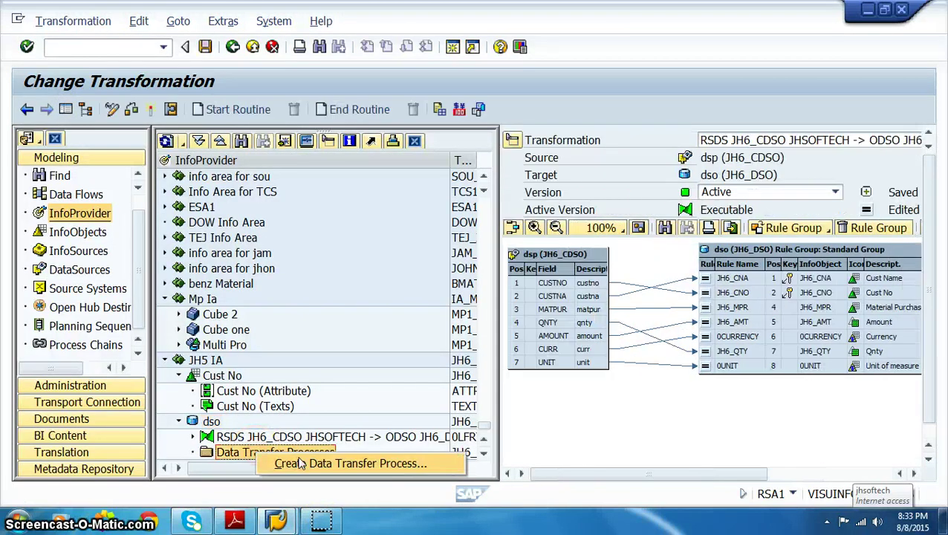
pyautogui.click(283, 463)
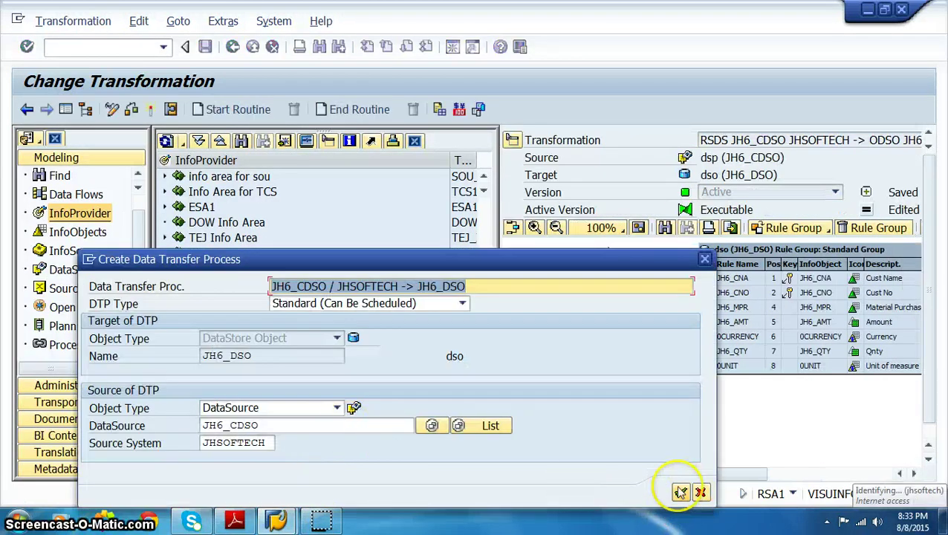
pyautogui.click(680, 491)
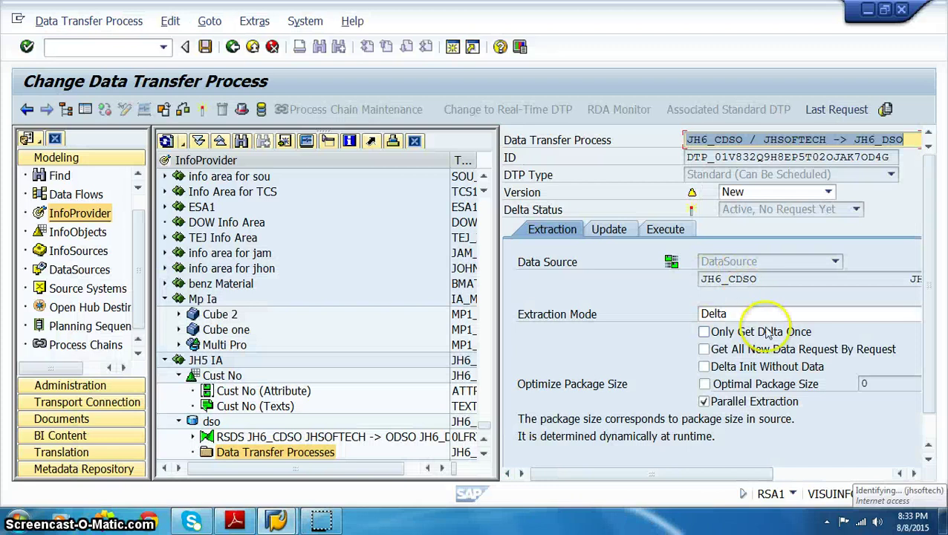
pyautogui.click(763, 313)
pyautogui.click(725, 328)
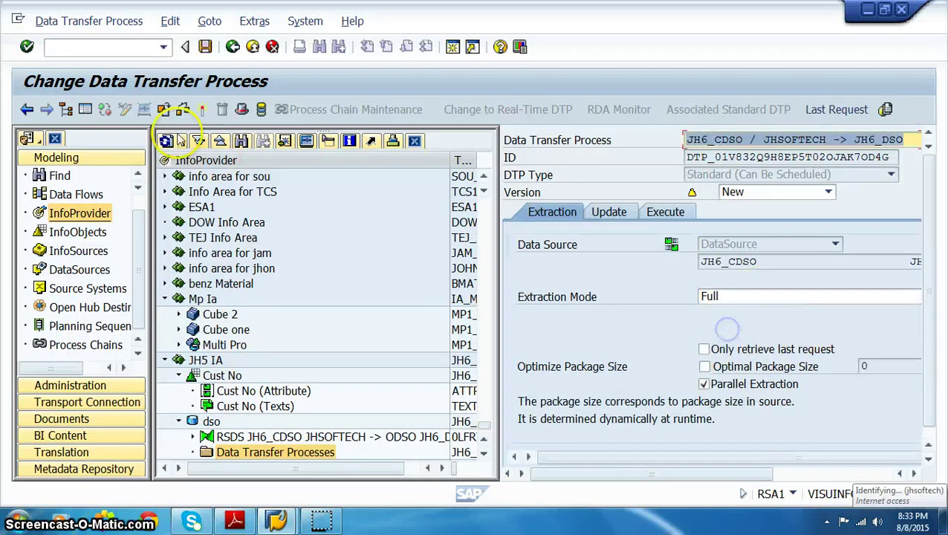
# Activate and execute the data transfer process for JH6_DSO, and refresh its request in the monitor.
pyautogui.click(85, 110)
pyautogui.click(177, 211)
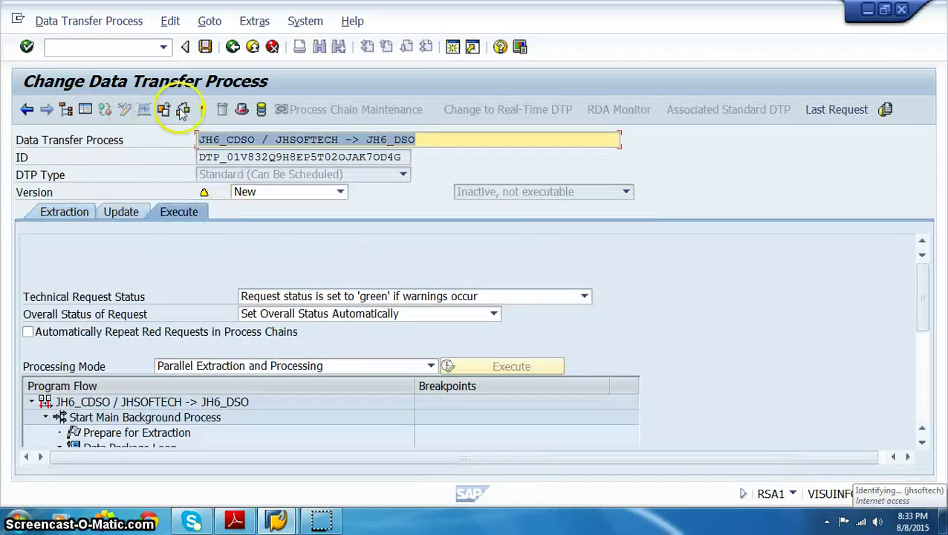
pyautogui.click(499, 366)
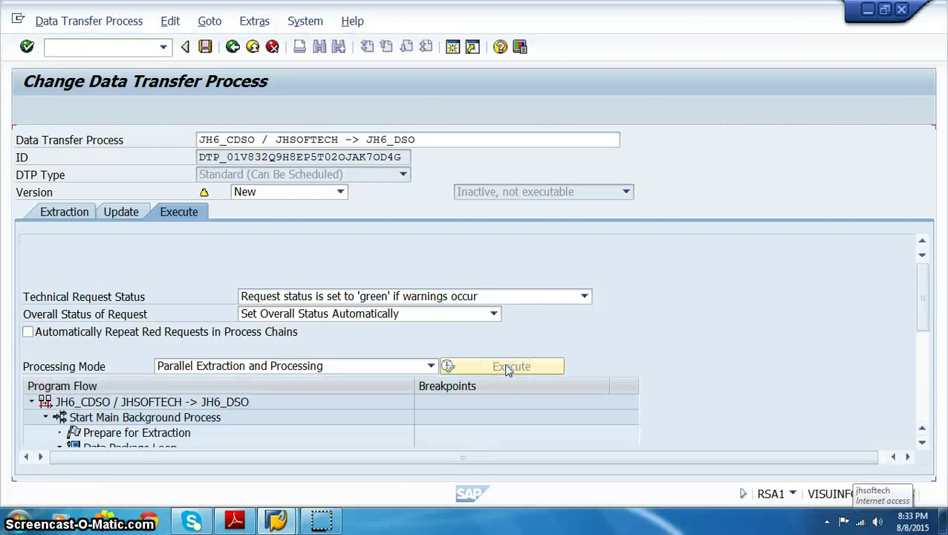
pyautogui.click(506, 367)
pyautogui.click(309, 339)
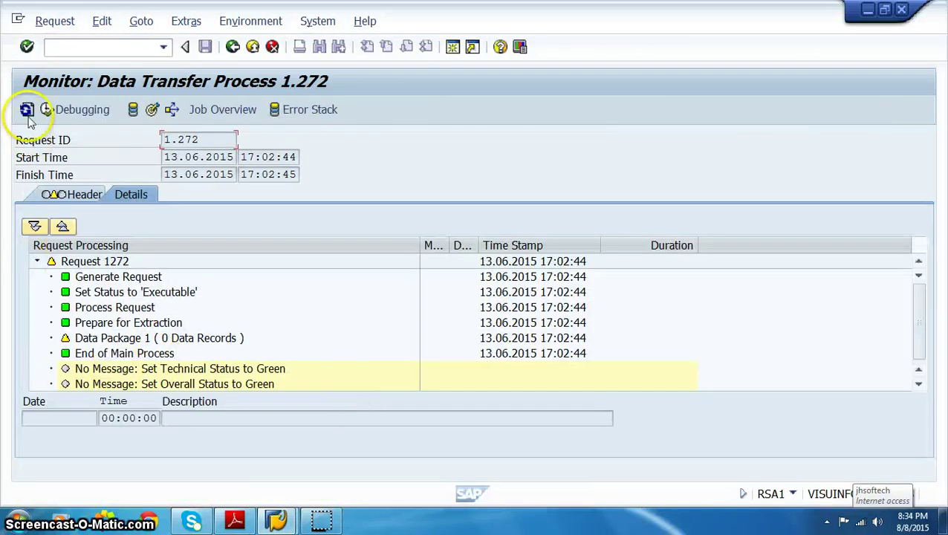
pyautogui.click(27, 113)
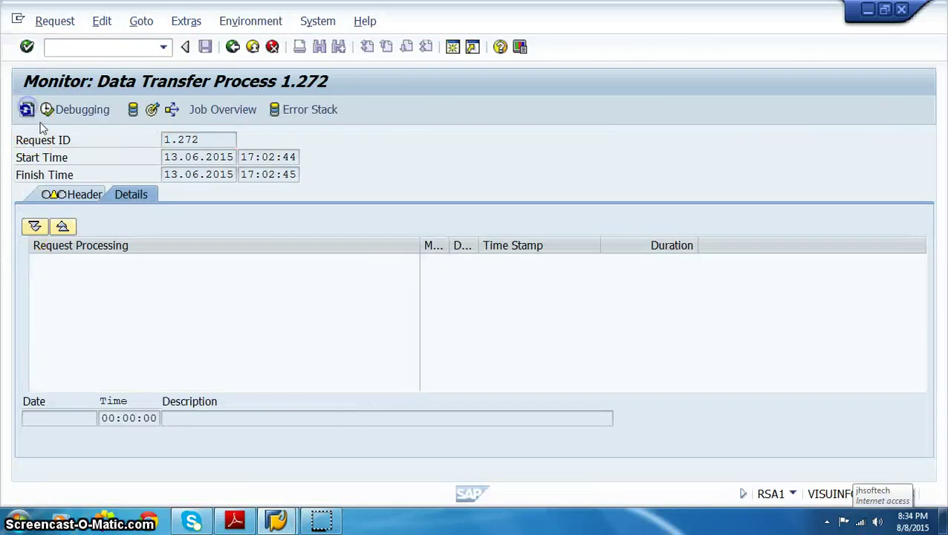
# Open the administration of DataStore object JH6_DSO from the monitor and look at the output field selection for its contents.
pyautogui.click(151, 109)
pyautogui.click(23, 177)
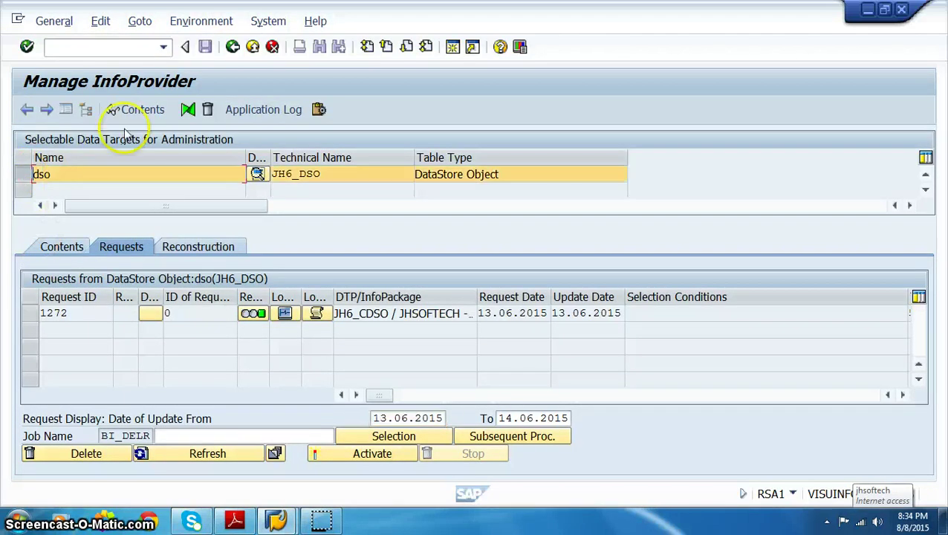
pyautogui.click(135, 110)
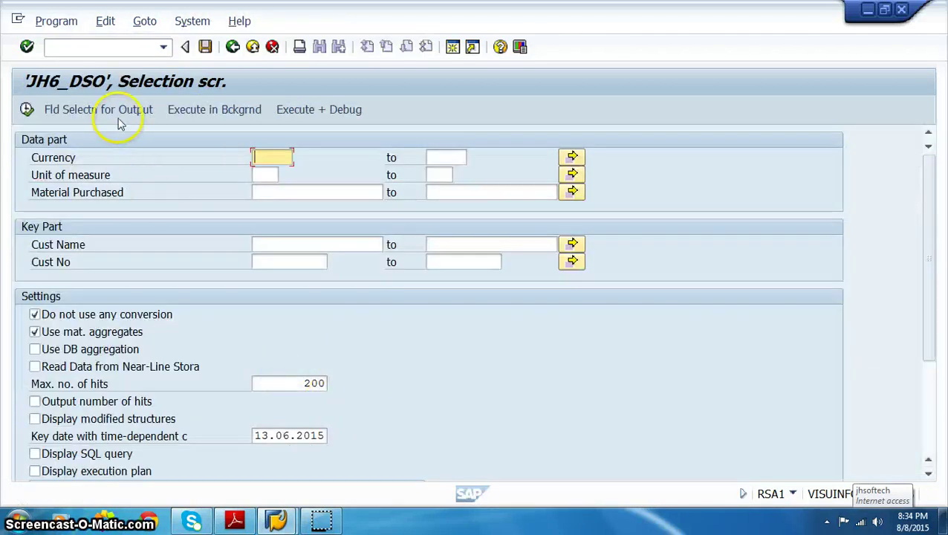
pyautogui.click(119, 111)
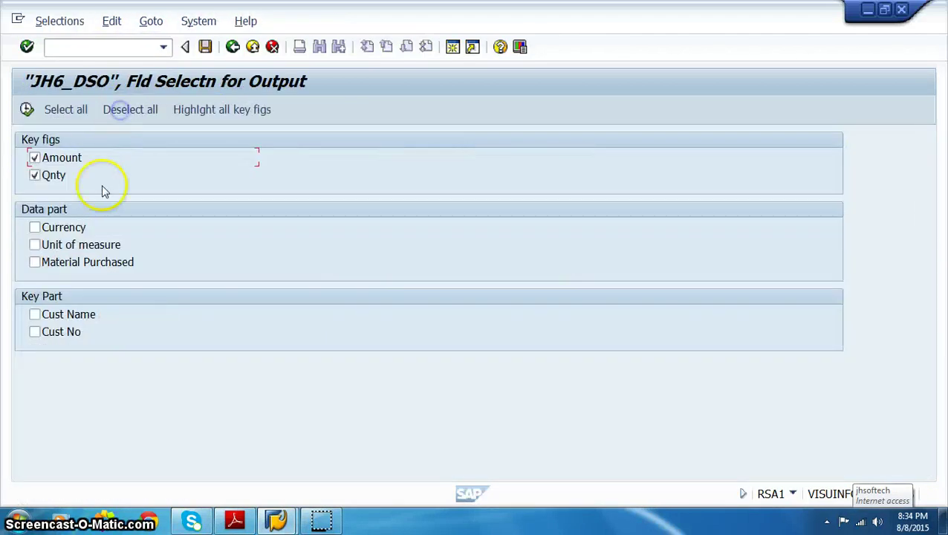
pyautogui.click(233, 48)
pyautogui.click(232, 47)
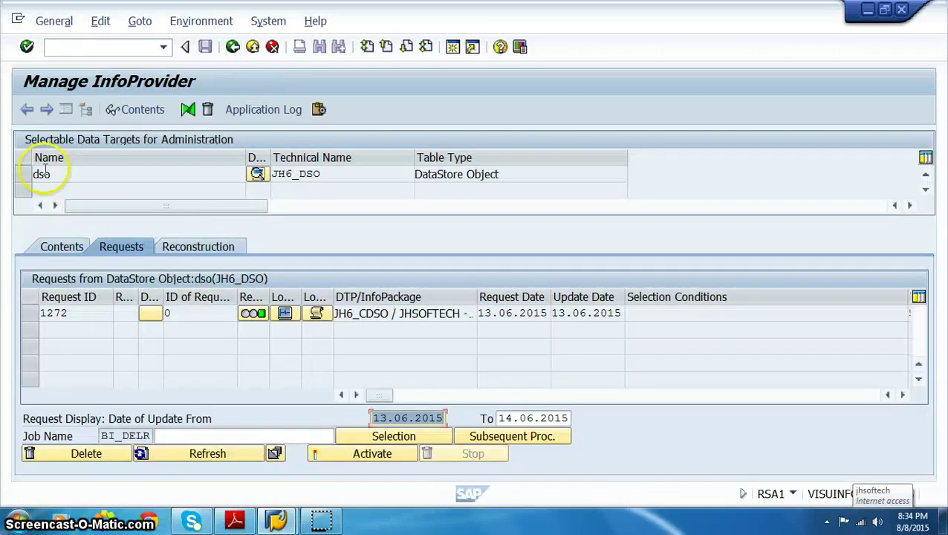
# Start activation of the loaded request in DataStore object JH6_DSO and refresh its activation status.
pyautogui.click(23, 179)
pyautogui.click(28, 313)
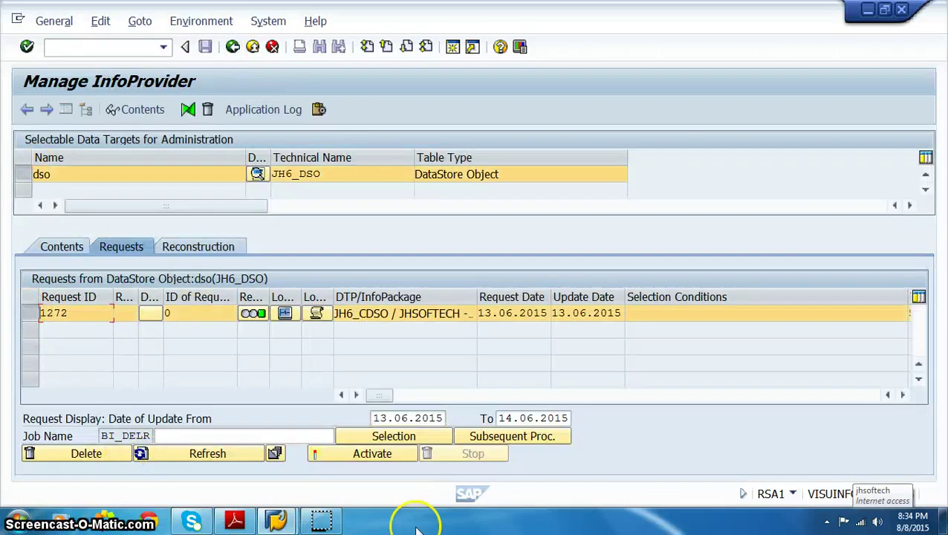
pyautogui.click(376, 453)
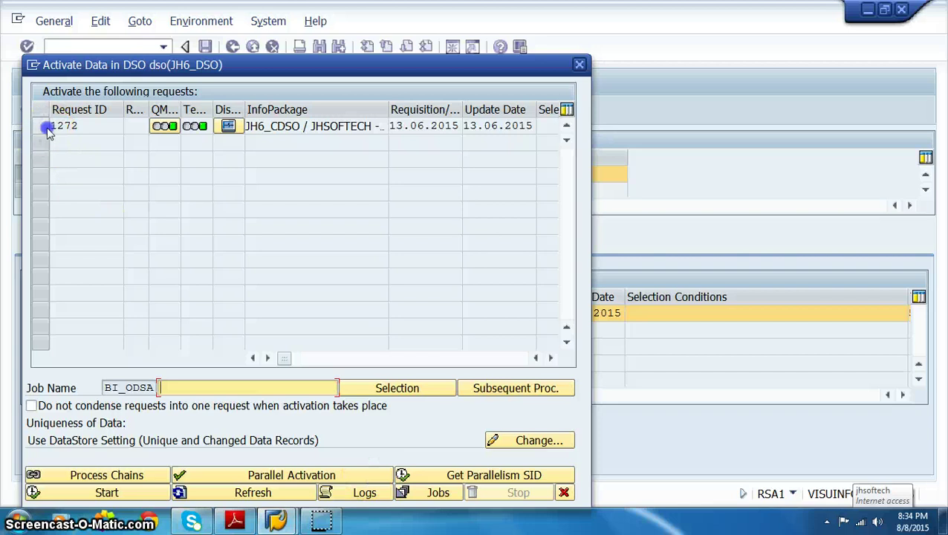
pyautogui.click(45, 128)
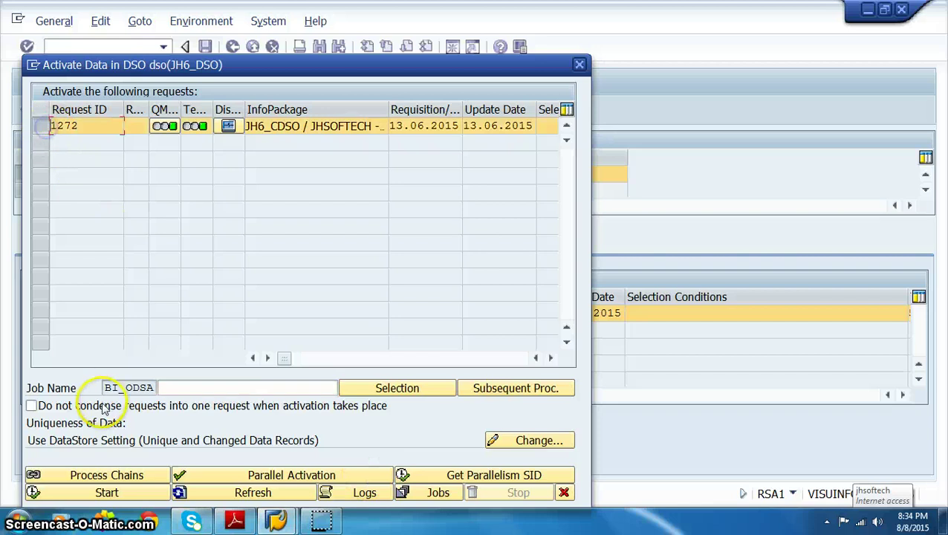
pyautogui.click(130, 494)
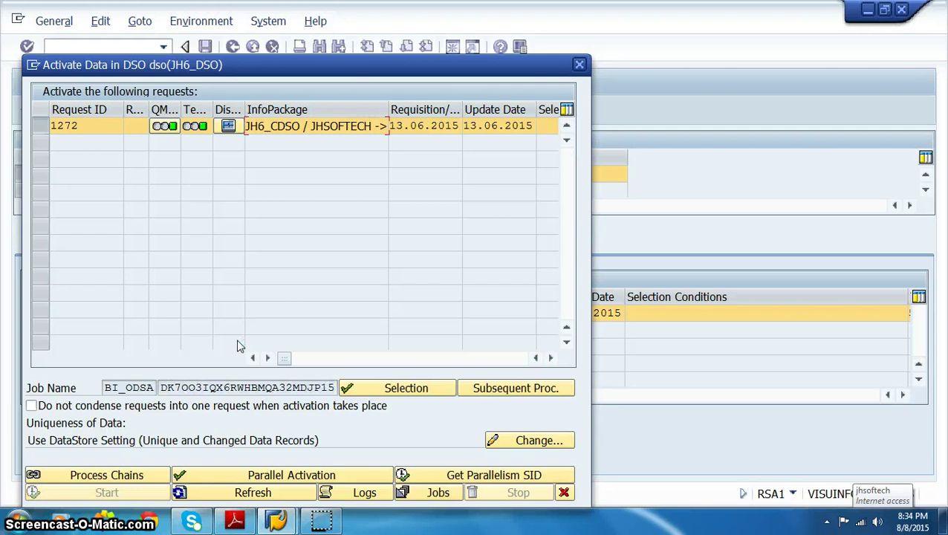
pyautogui.click(244, 494)
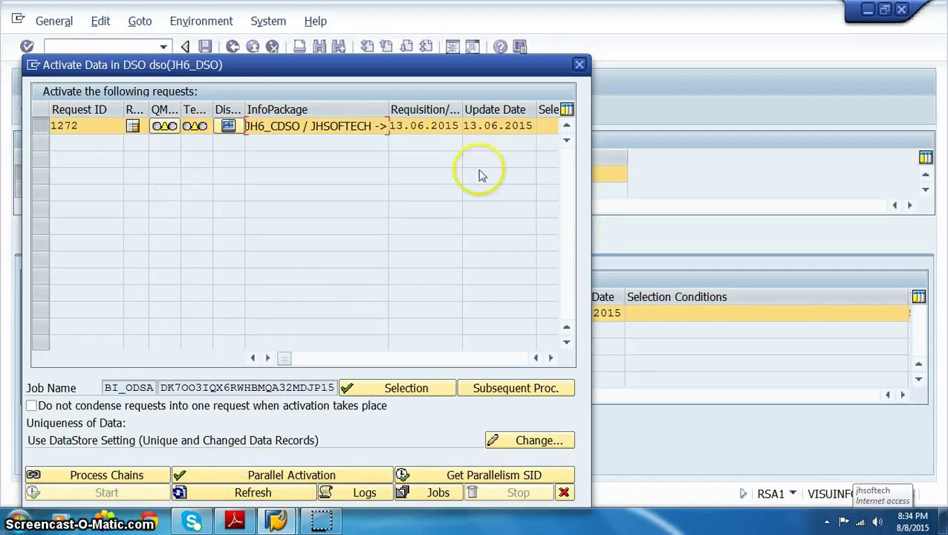
pyautogui.click(580, 65)
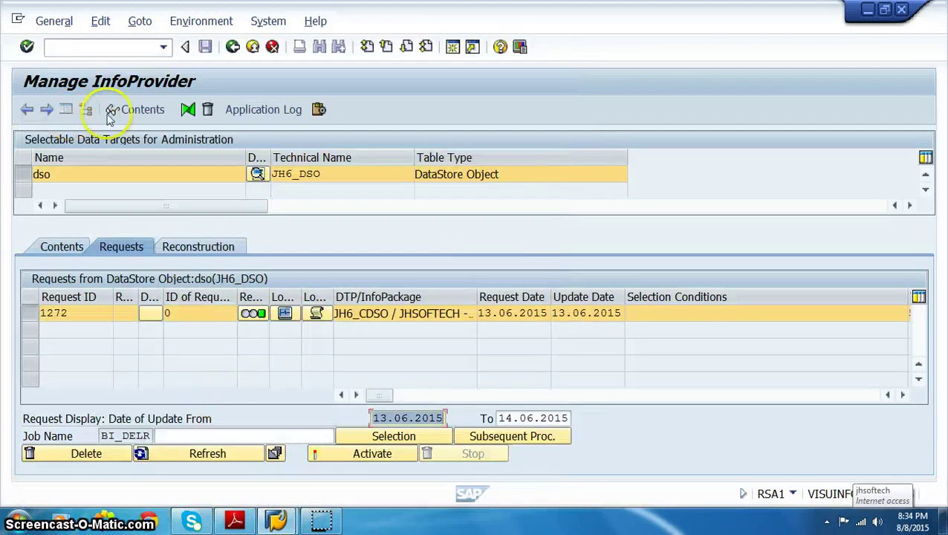
pyautogui.click(284, 315)
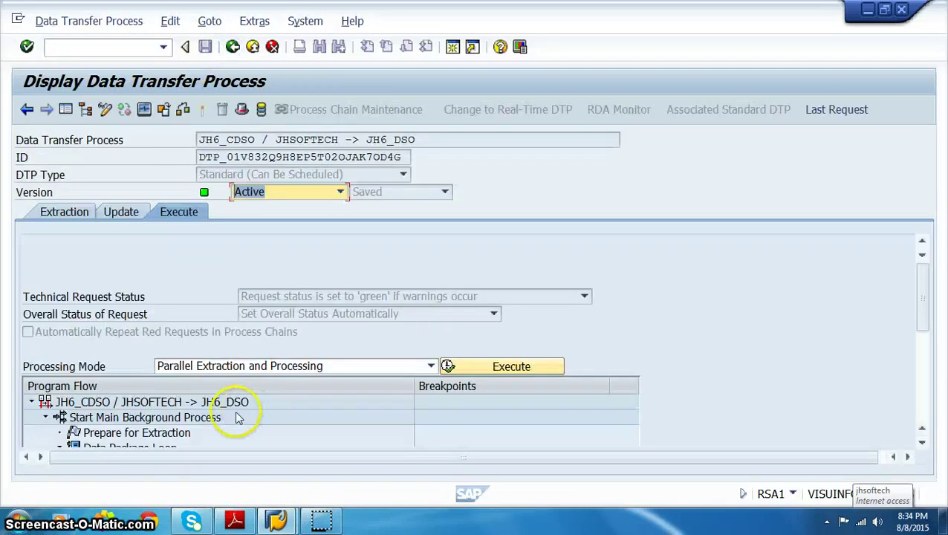
# Create a transformation for the Cust No attributes (JH6_CNO) with DataSource JH6_CATT from source system JHSOFTECH as its source.
pyautogui.click(65, 108)
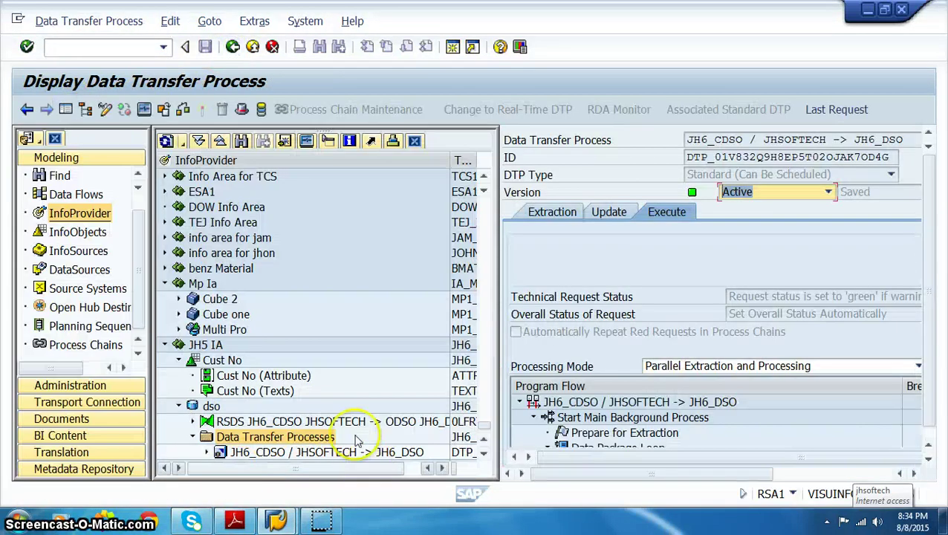
pyautogui.click(246, 379)
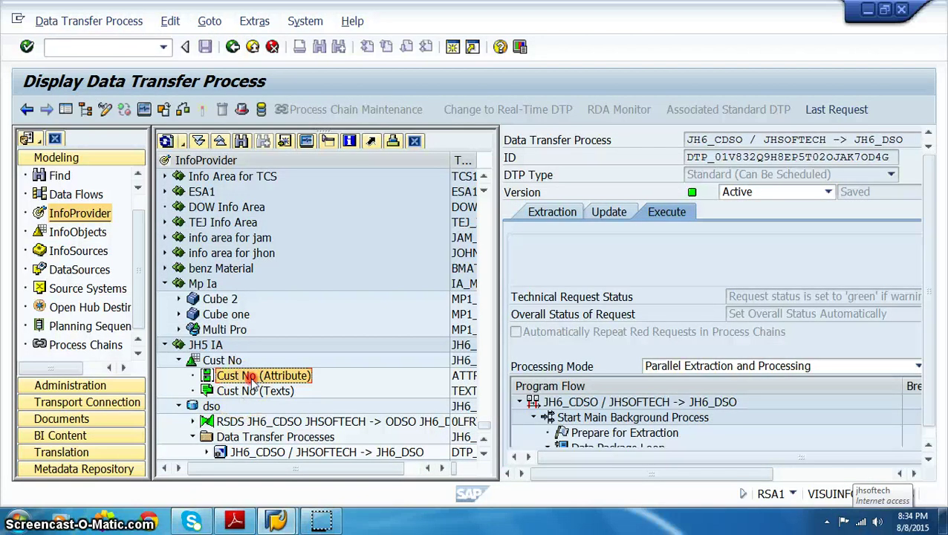
pyautogui.rightClick(253, 380)
pyautogui.click(339, 450)
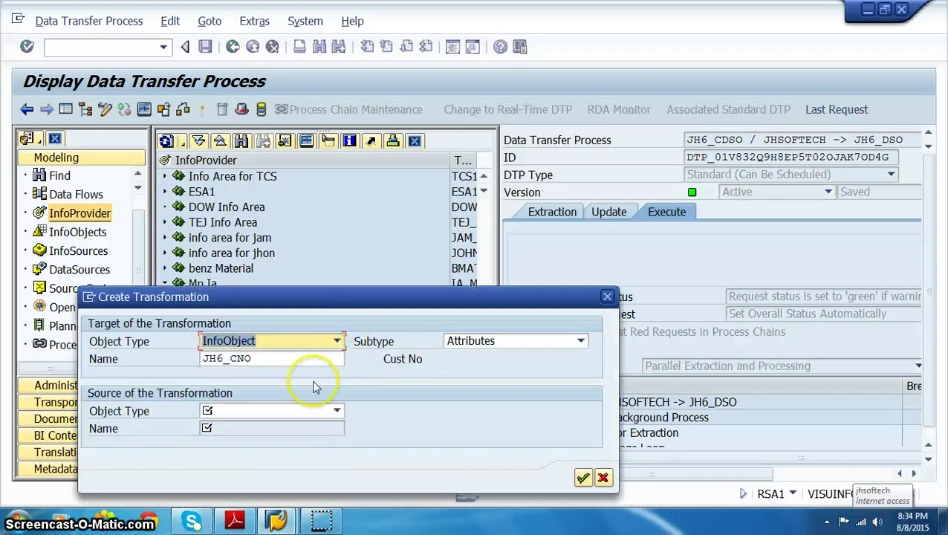
pyautogui.click(327, 411)
pyautogui.click(282, 427)
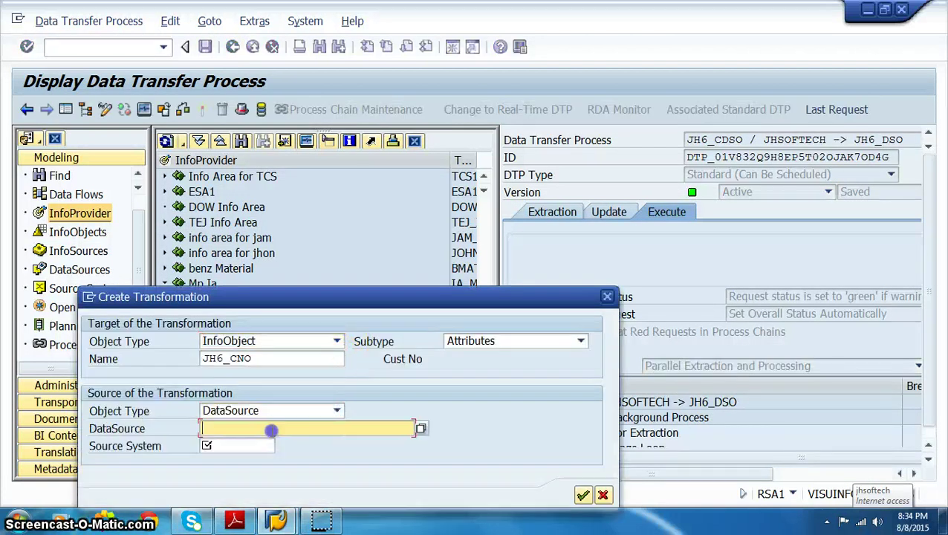
pyautogui.write('jh6')
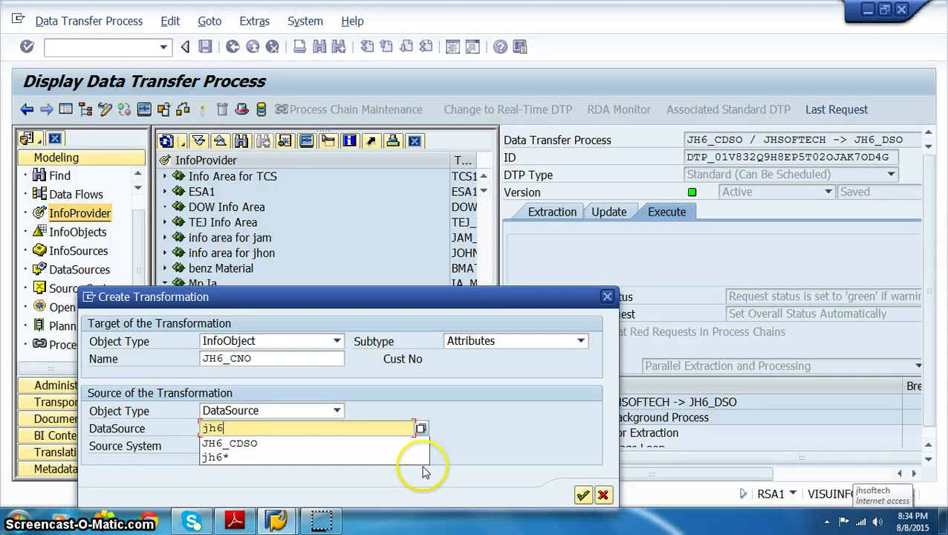
pyautogui.write('*')
pyautogui.press('F4')
pyautogui.press('Return')
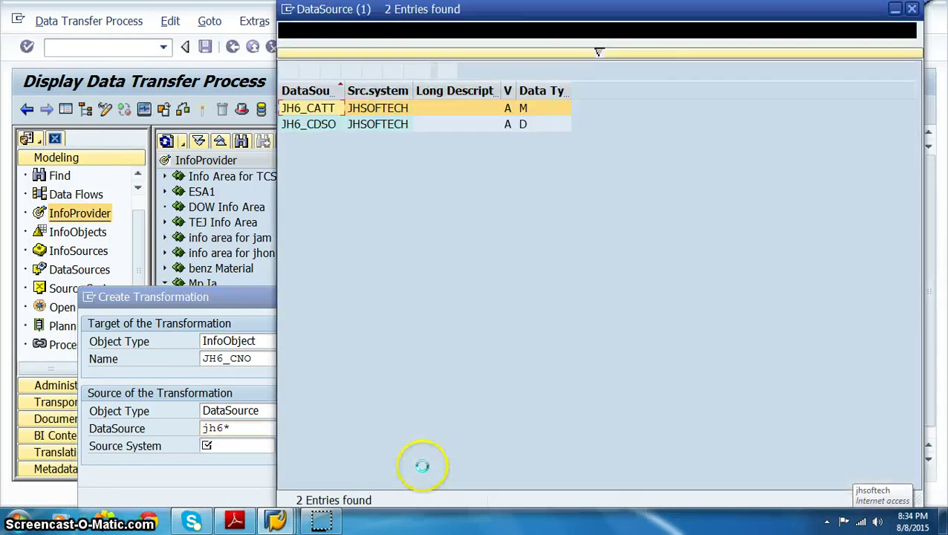
pyautogui.doubleClick(321, 108)
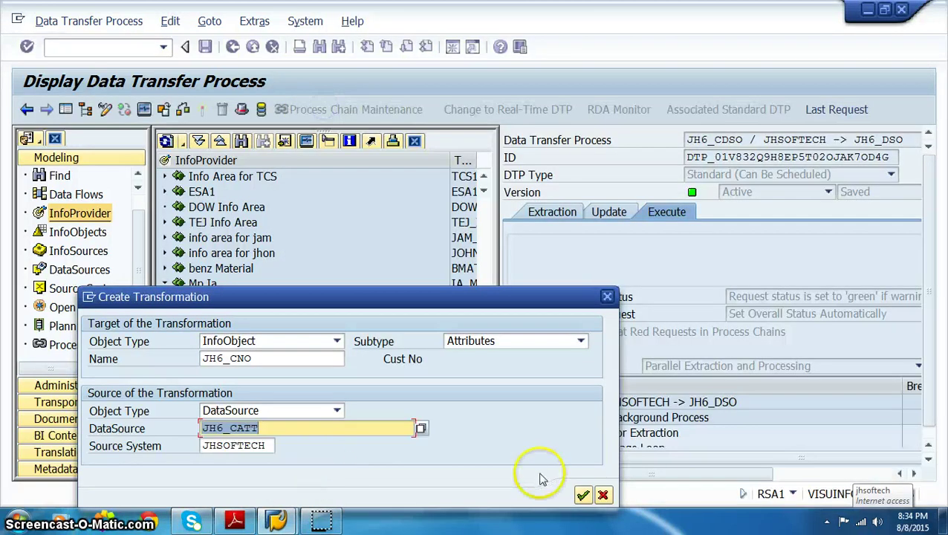
pyautogui.click(582, 494)
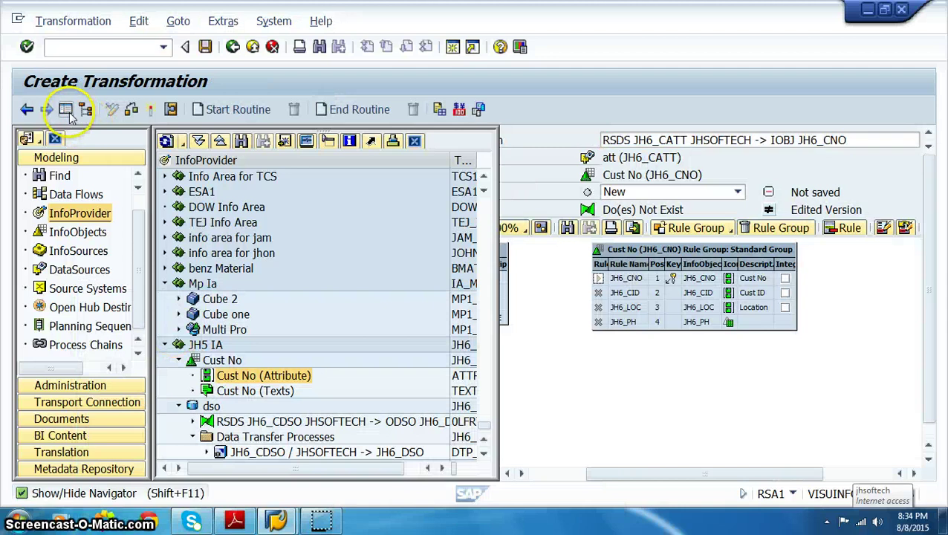
# Map CUSTNO to JH6_CNO, CID to JH6_CID, LOC to JH6_LOC and PHONE to JH6_PH, and activate the transformation.
pyautogui.click(84, 108)
pyautogui.moveTo(110, 282); pyautogui.dragTo(149, 275)
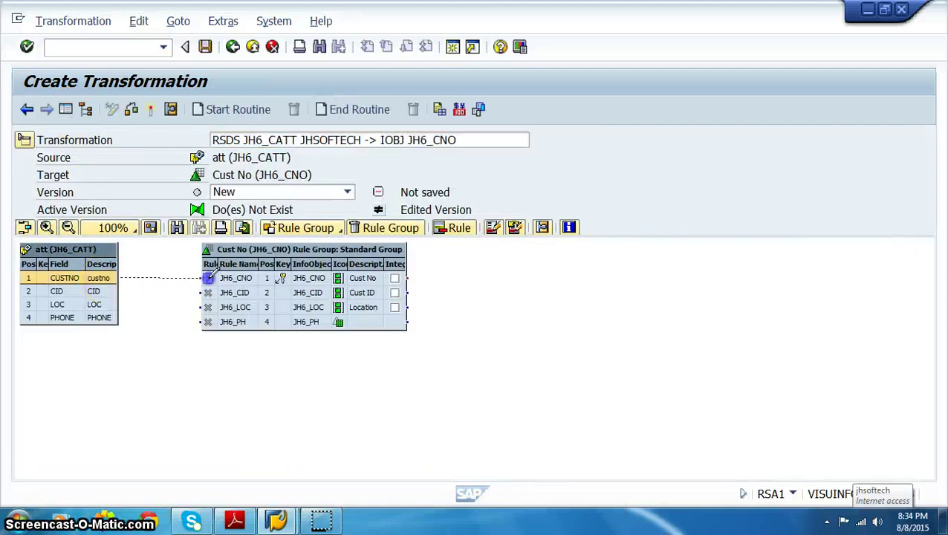
pyautogui.moveTo(210, 276); pyautogui.dragTo(208, 278)
pyautogui.moveTo(93, 291); pyautogui.dragTo(208, 292)
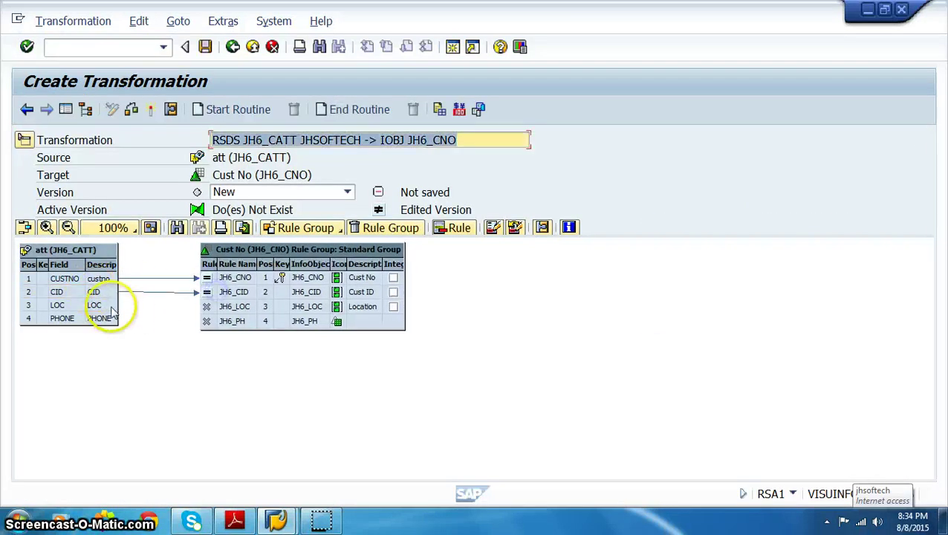
pyautogui.moveTo(110, 305); pyautogui.dragTo(207, 321)
pyautogui.click(150, 109)
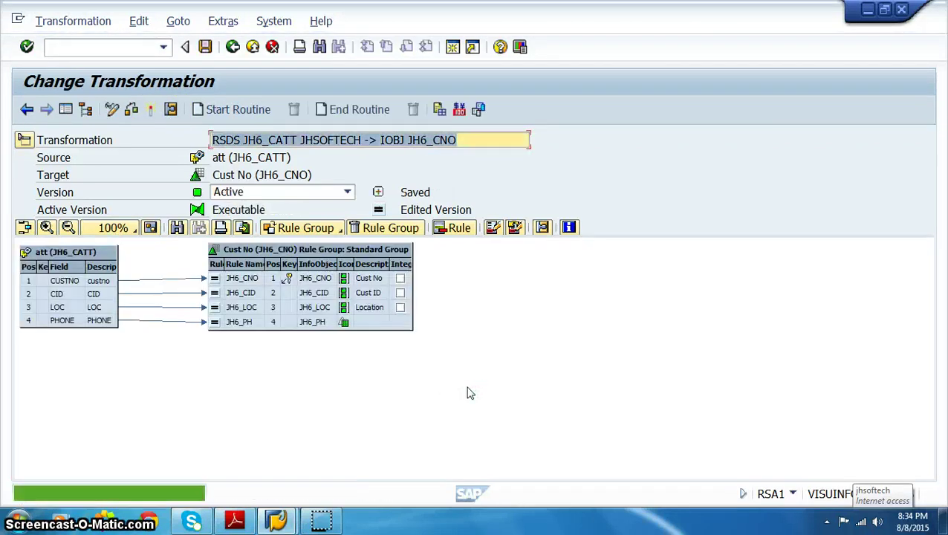
# Create a standard data transfer process from DataSource JH6_CATT to the attributes of InfoObject JH6_CNO.
pyautogui.click(63, 109)
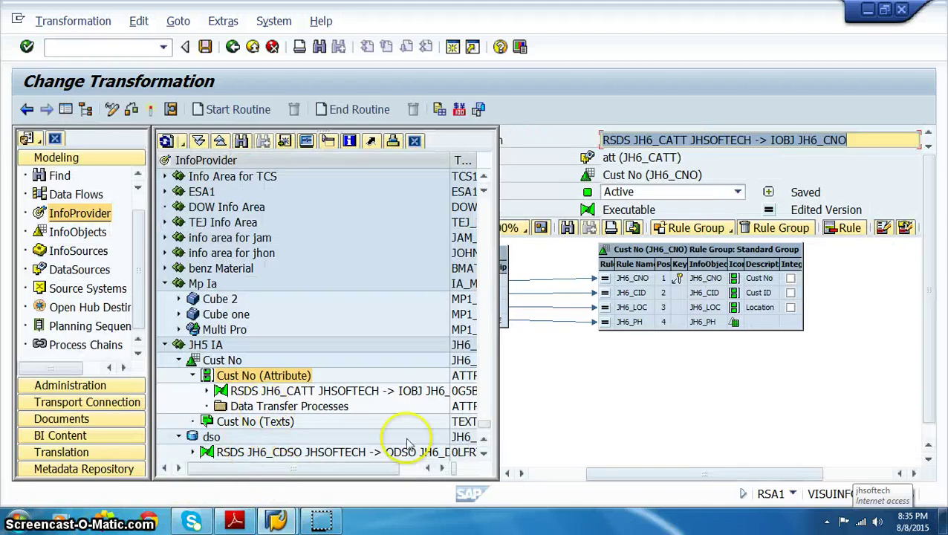
pyautogui.click(313, 408)
pyautogui.rightClick(312, 408)
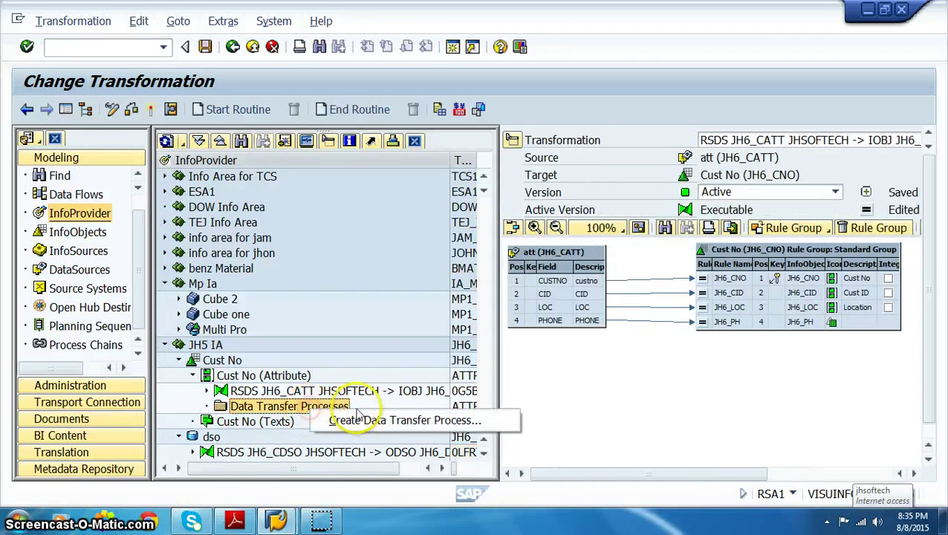
pyautogui.click(360, 420)
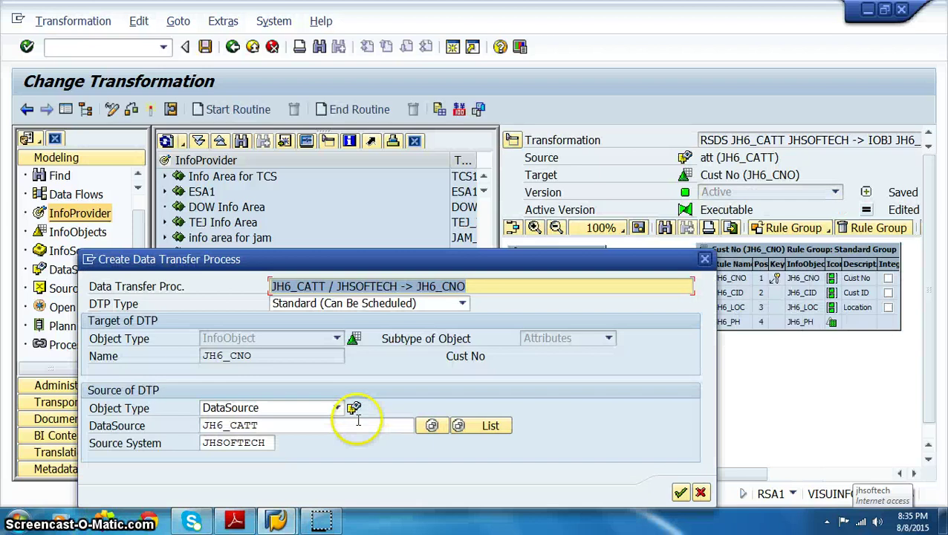
pyautogui.click(680, 493)
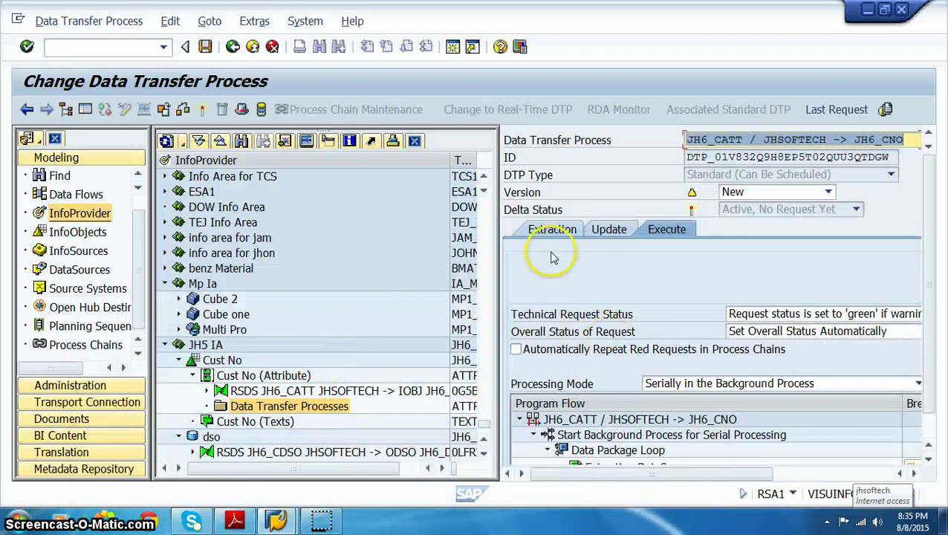
# Set the extraction mode of the JH6_CATT to JH6_CNO data transfer process to Full and activate the process.
pyautogui.click(552, 229)
pyautogui.click(724, 314)
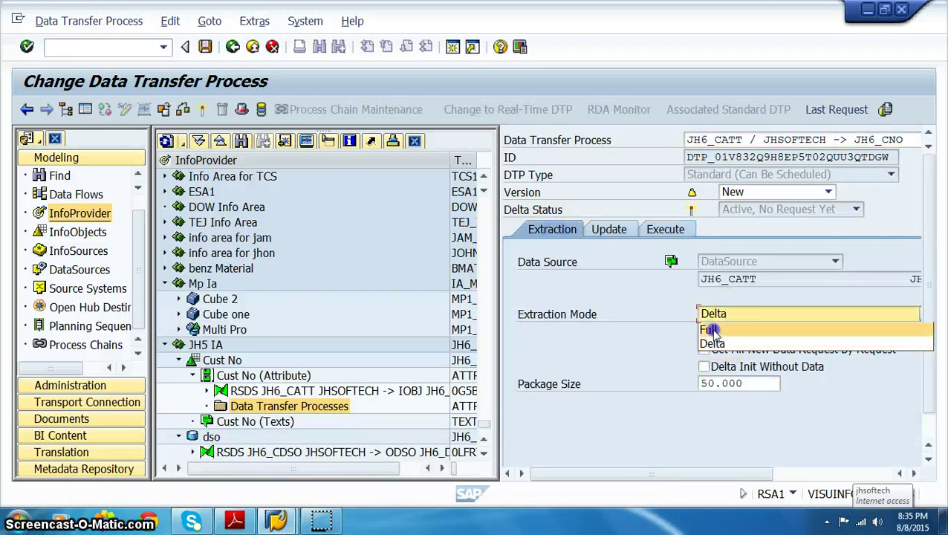
pyautogui.click(709, 331)
pyautogui.click(85, 109)
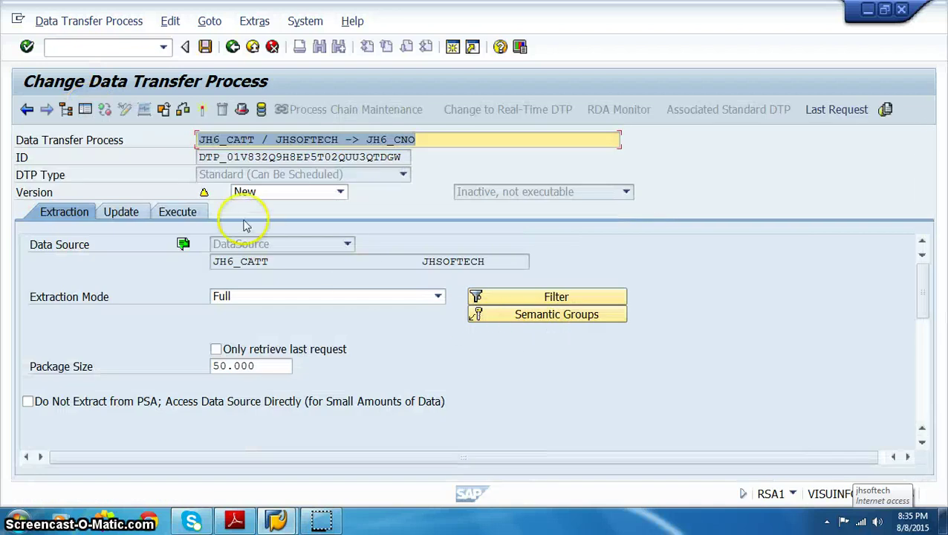
pyautogui.click(179, 211)
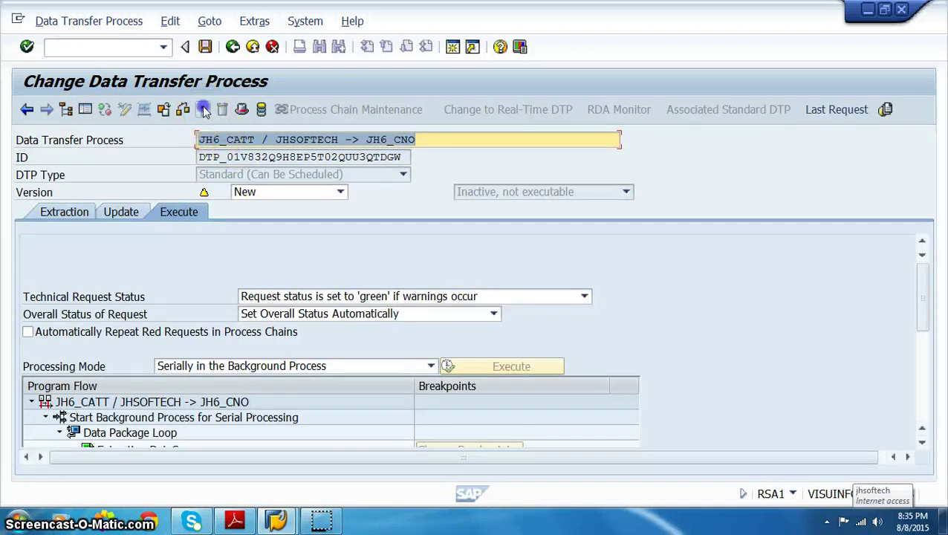
pyautogui.click(203, 109)
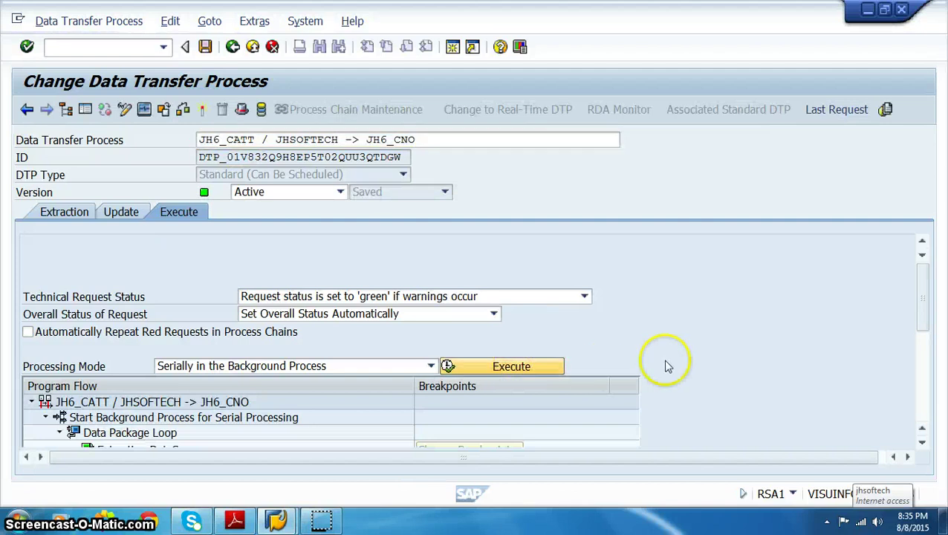
# Execute the JH6_CATT to JH6_CNO data transfer process and refresh the status of its request in the monitor.
pyautogui.click(510, 366)
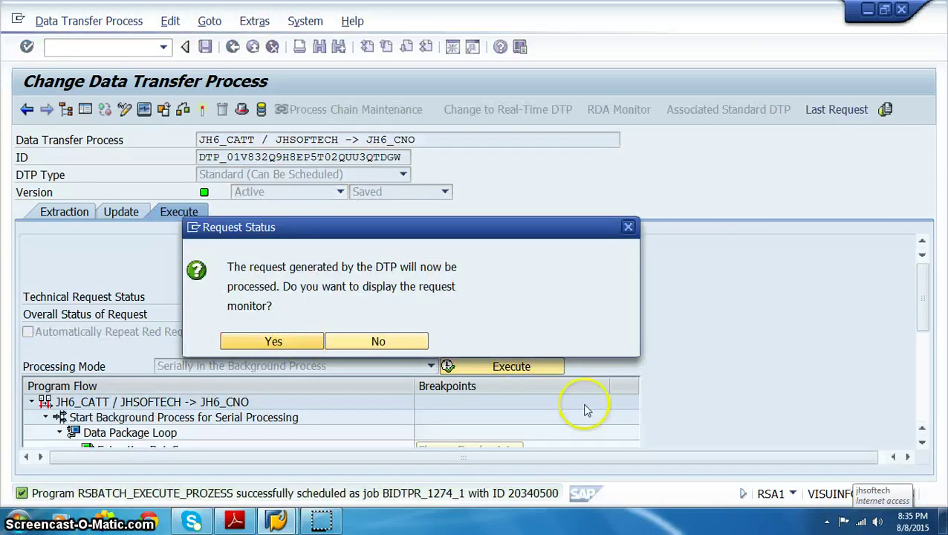
pyautogui.press('Return')
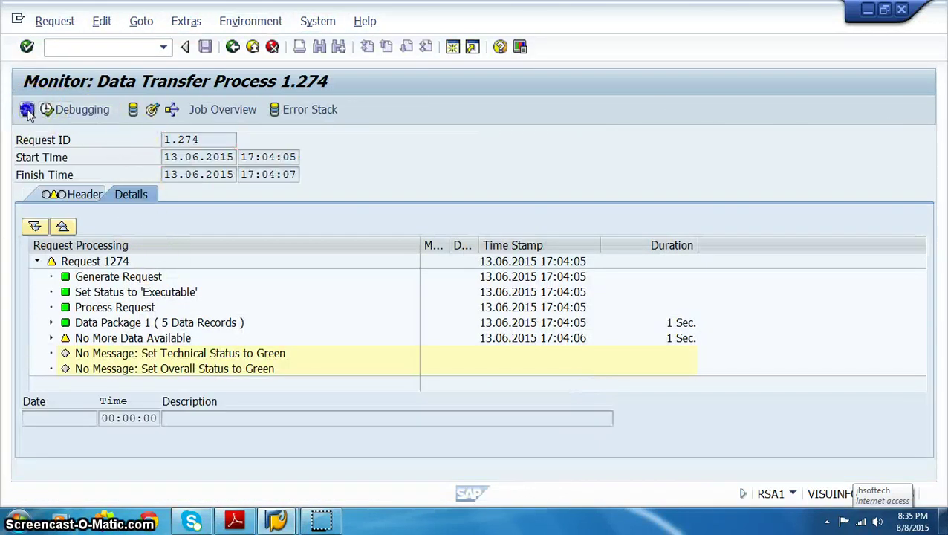
pyautogui.click(26, 110)
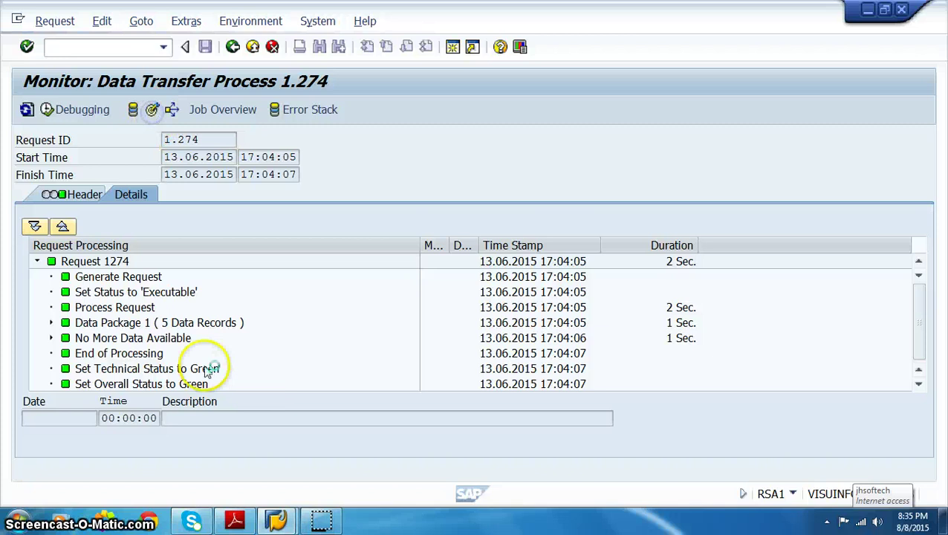
# Display the loaded master data of Cust No (JH6_CNO) from its InfoProvider administration and return to the data transfer process.
pyautogui.press('F3')
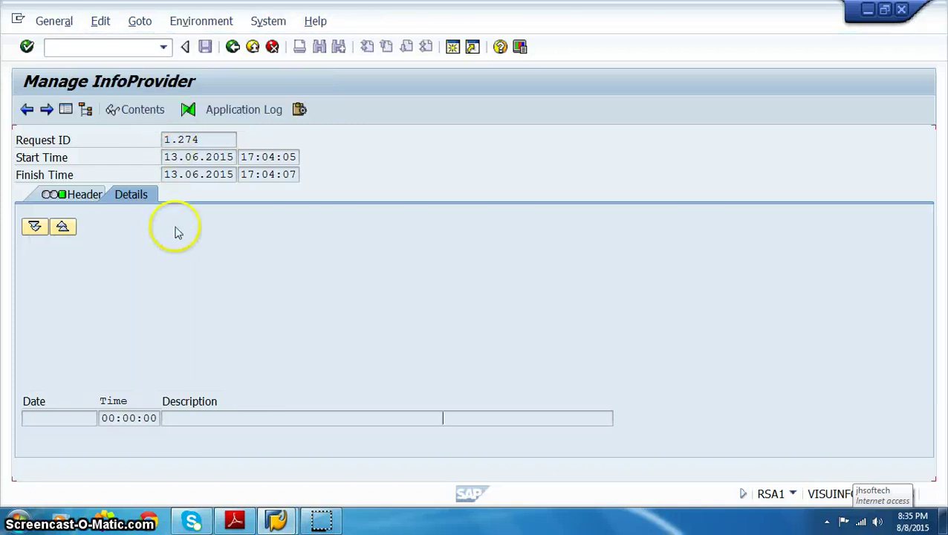
pyautogui.click(24, 178)
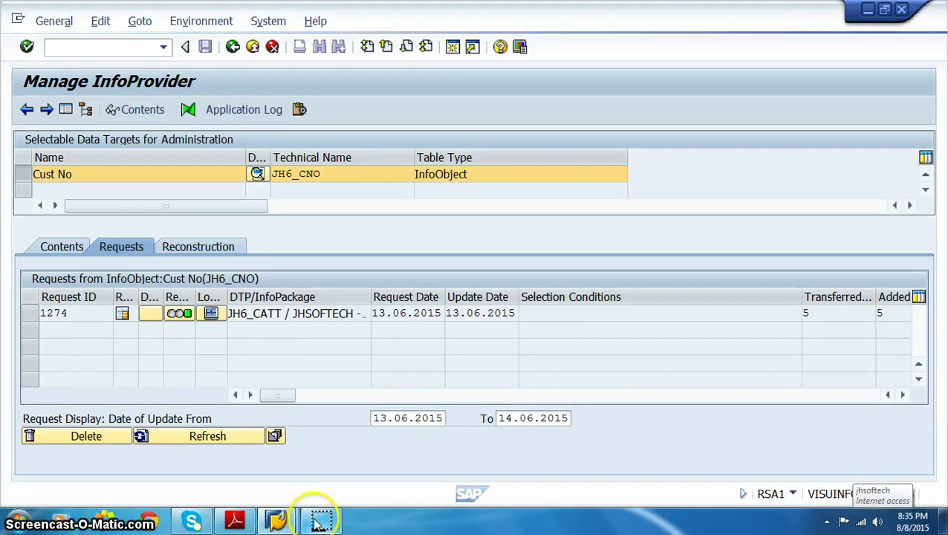
pyautogui.moveTo(318, 521)
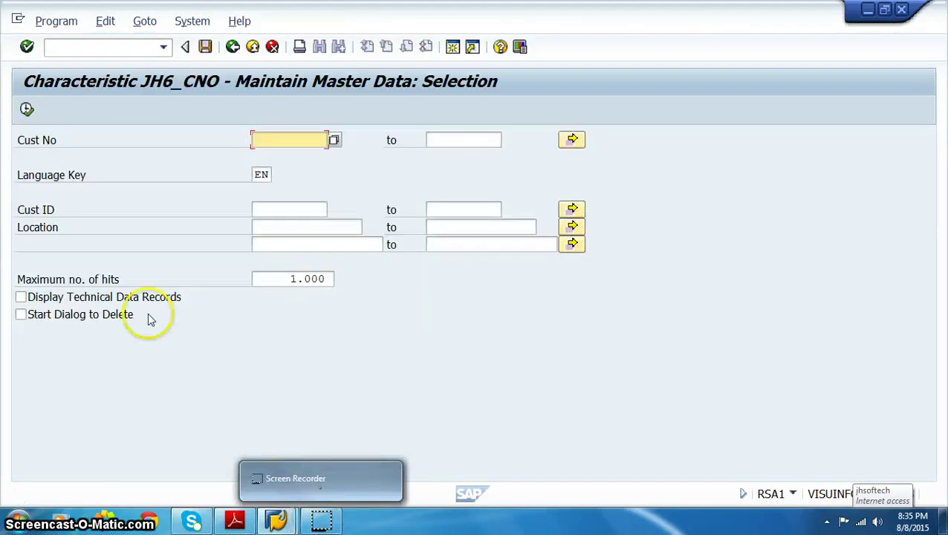
pyautogui.click(23, 110)
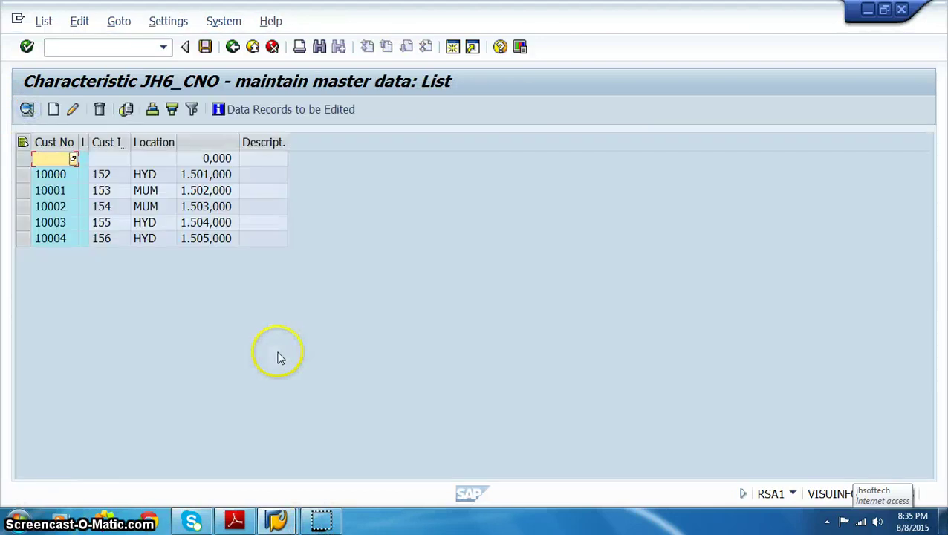
pyautogui.click(234, 46)
pyautogui.click(233, 47)
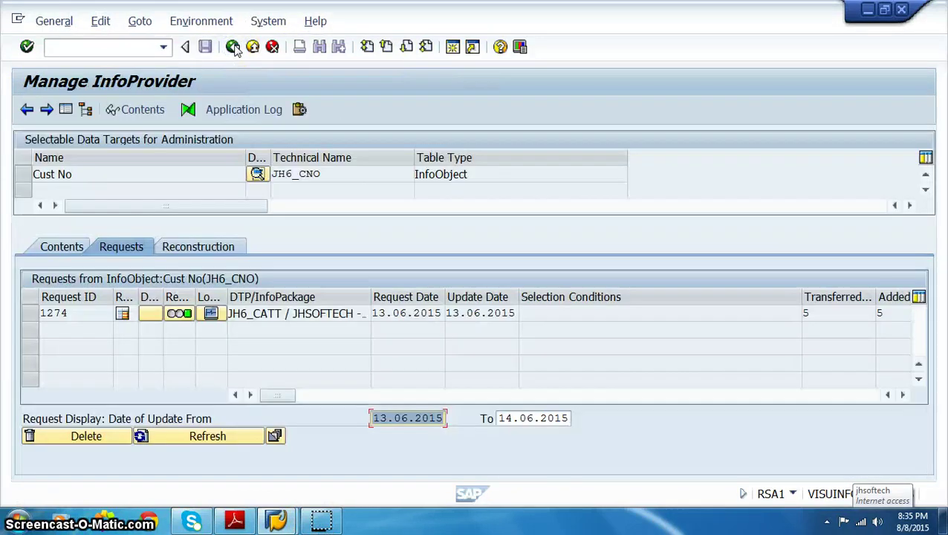
pyautogui.click(233, 47)
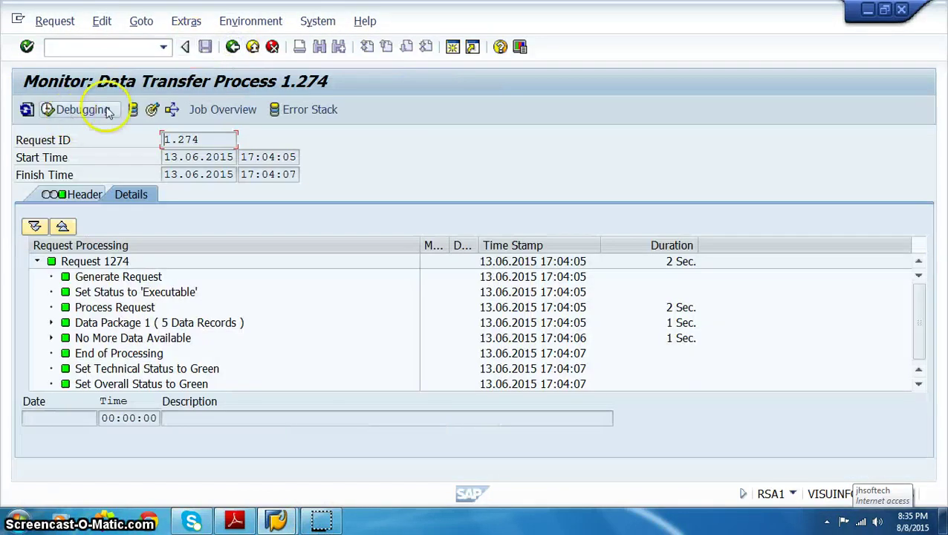
pyautogui.click(233, 46)
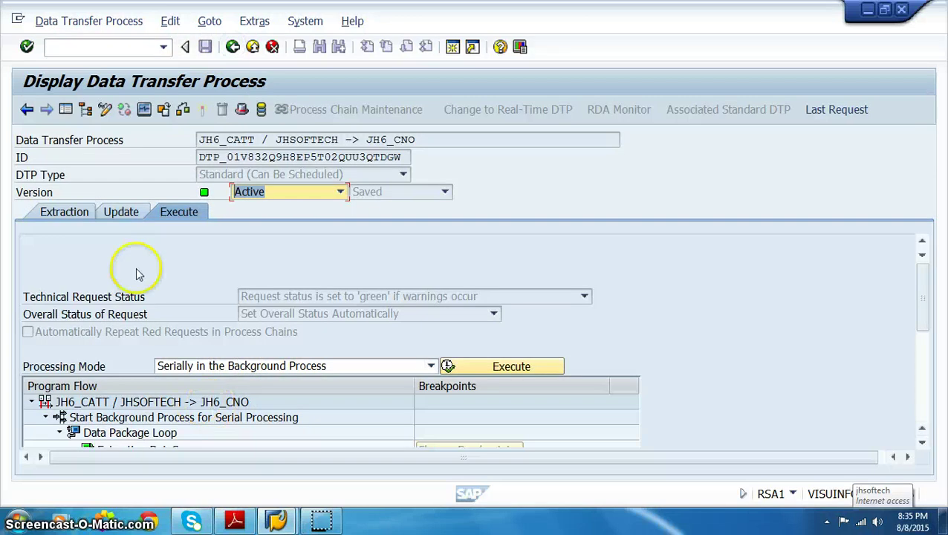
# Display the data of DataStore object JH6_DSO with all fields selected for output, and return to the InfoProvider tree.
pyautogui.click(65, 109)
pyautogui.rightClick(215, 452)
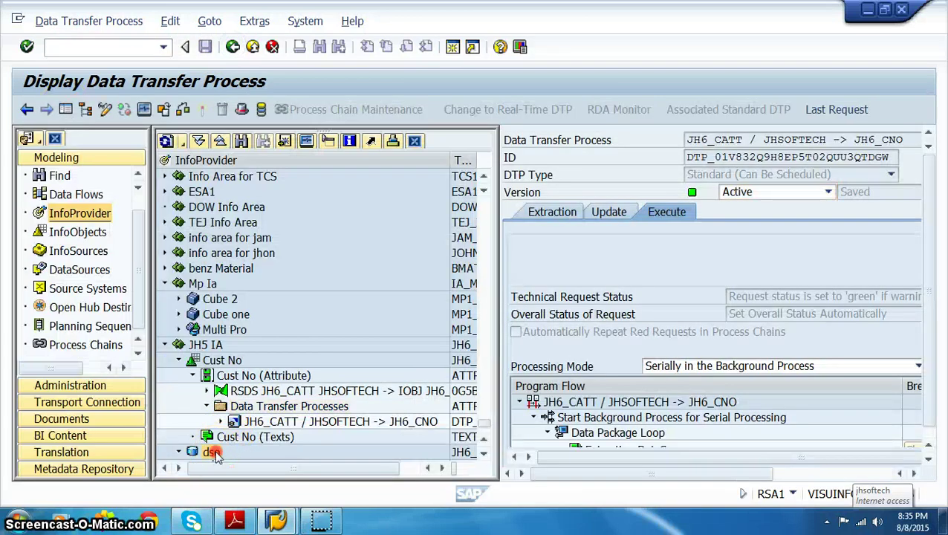
pyautogui.click(268, 320)
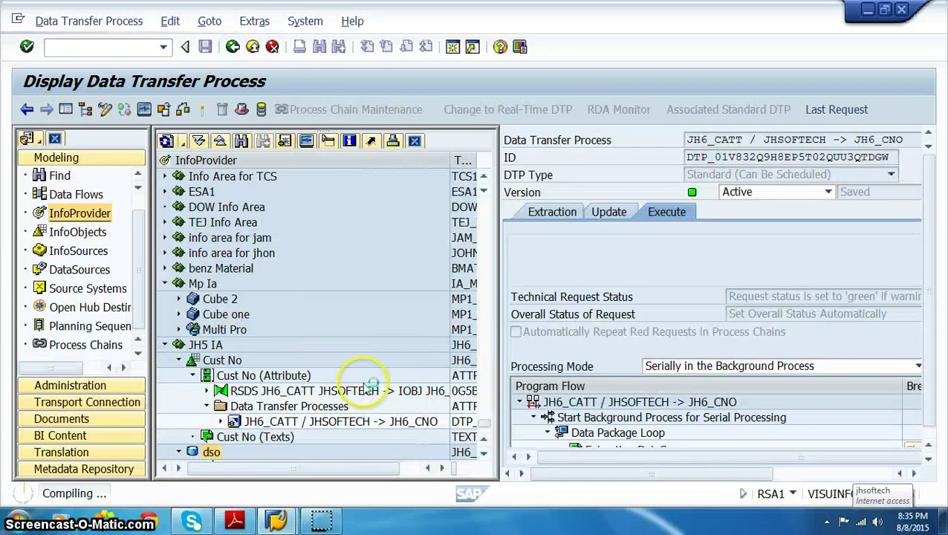
pyautogui.click(104, 111)
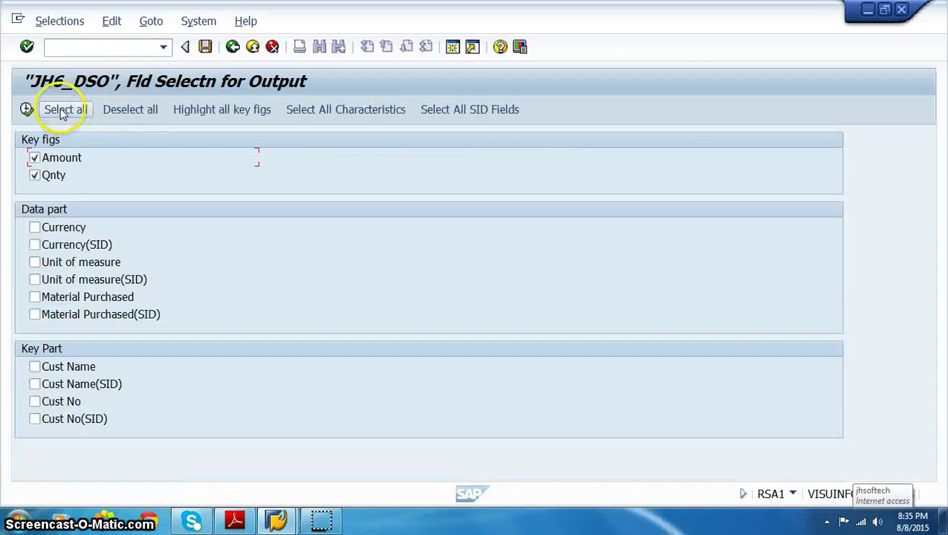
pyautogui.click(61, 107)
pyautogui.click(26, 110)
pyautogui.click(27, 109)
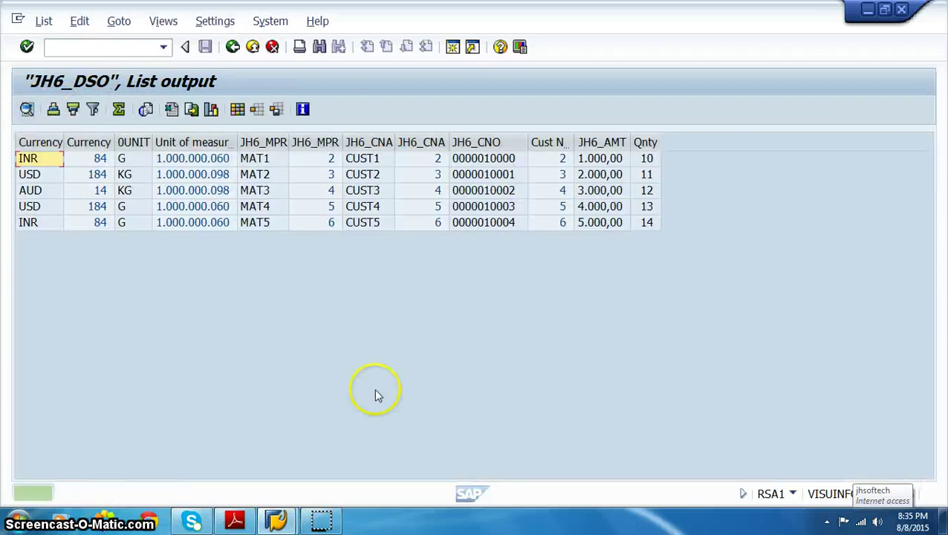
pyautogui.click(233, 47)
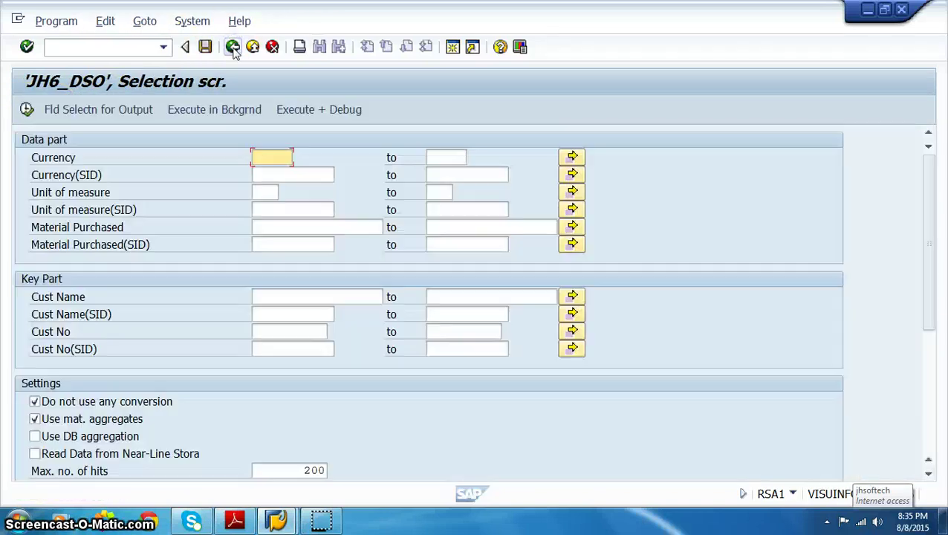
pyautogui.click(232, 47)
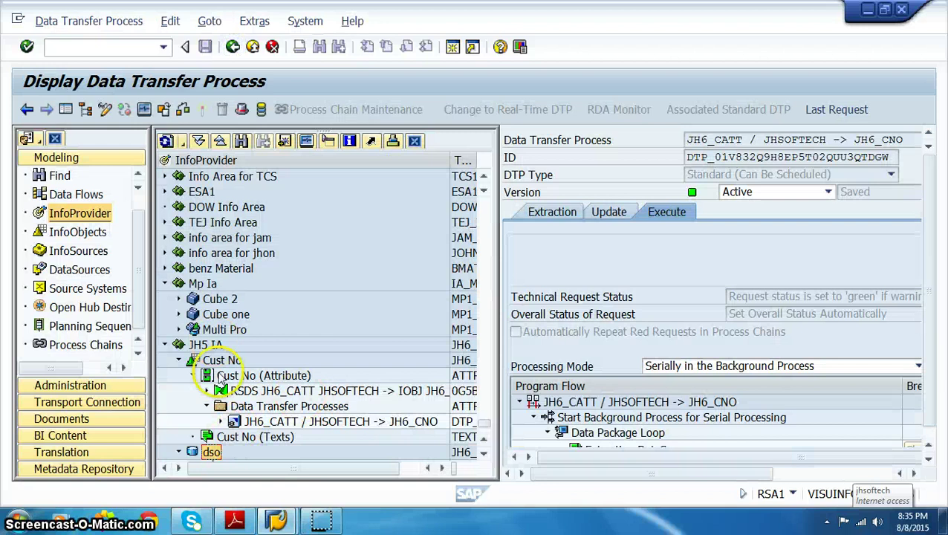
# Try to create InfoSet jh6_is with the long name "jhs is" under JH5 IA without a starting InfoProvider, and leave its editor.
pyautogui.click(179, 361)
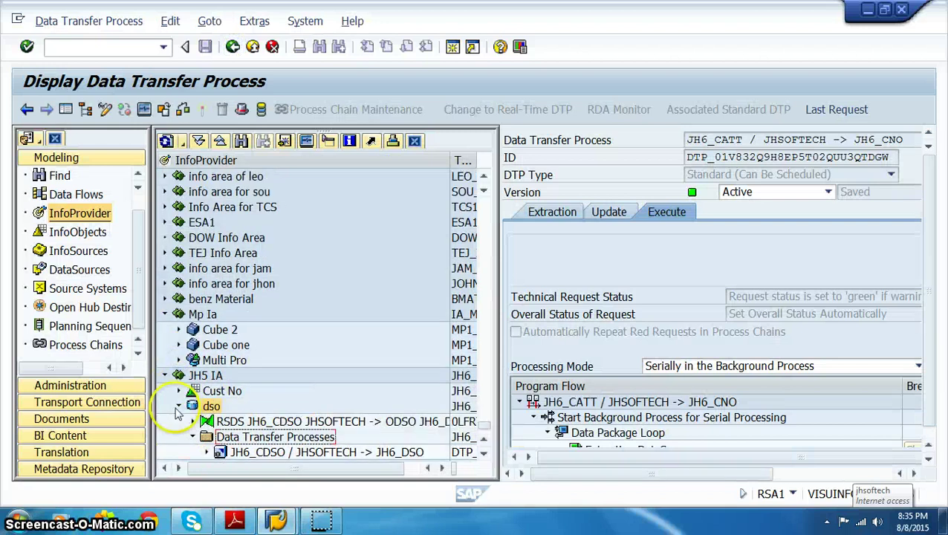
pyautogui.click(178, 406)
pyautogui.rightClick(202, 422)
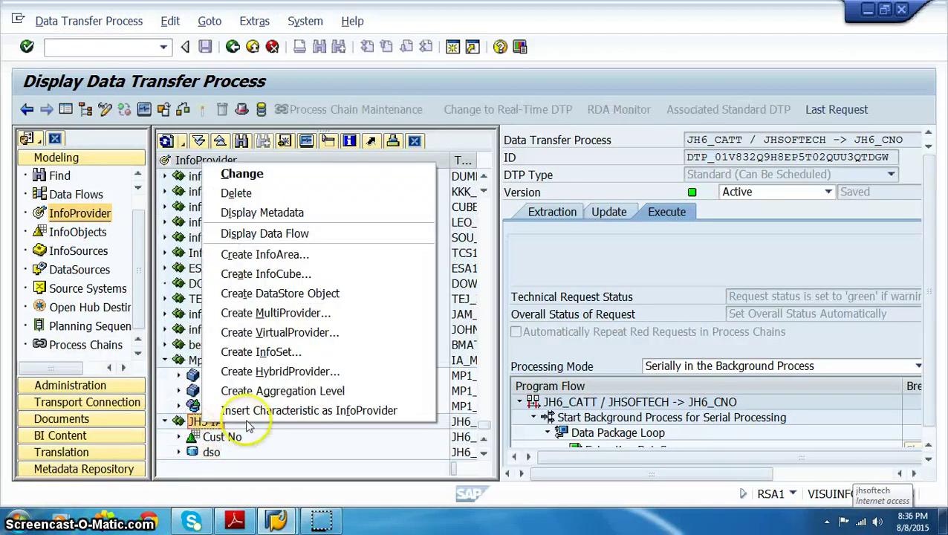
pyautogui.click(290, 356)
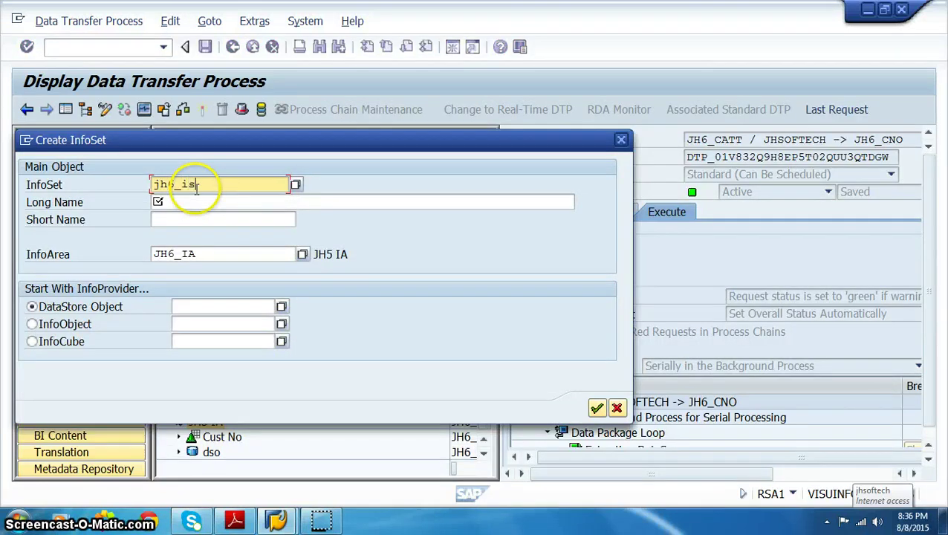
pyautogui.press('Tab')
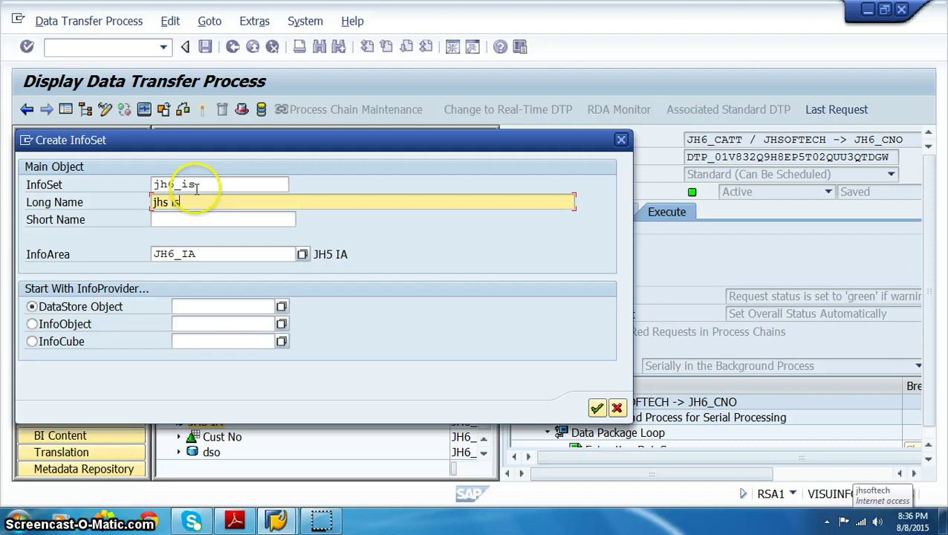
pyautogui.write('jhs is')
pyautogui.press('Return')
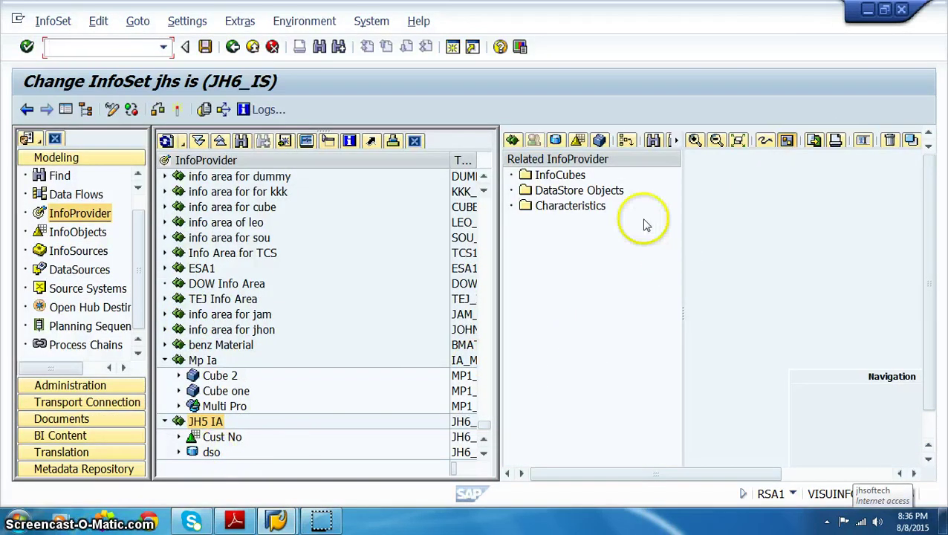
pyautogui.click(232, 47)
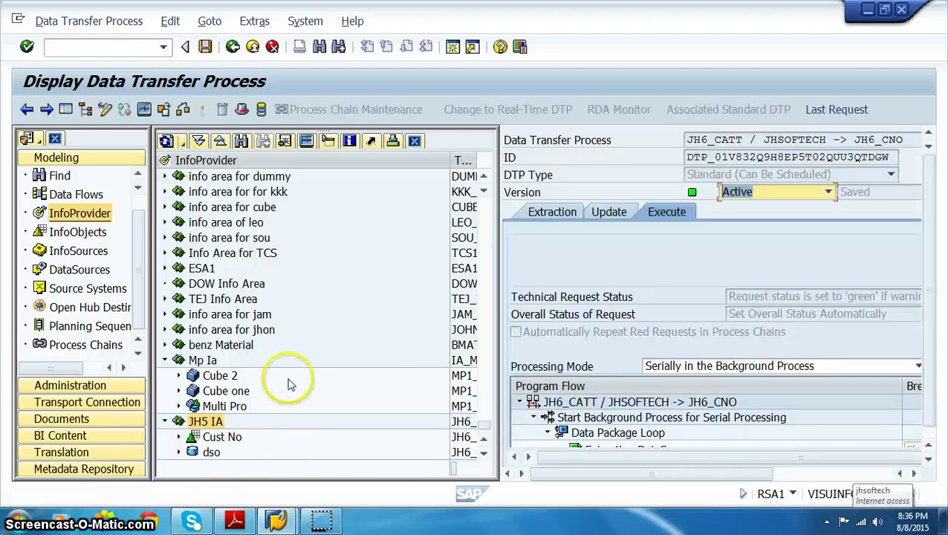
# Start a new InfoSet under InfoArea JH5 IA with the technical name jh6_is1 and the long name jh8.
pyautogui.rightClick(208, 429)
pyautogui.click(267, 352)
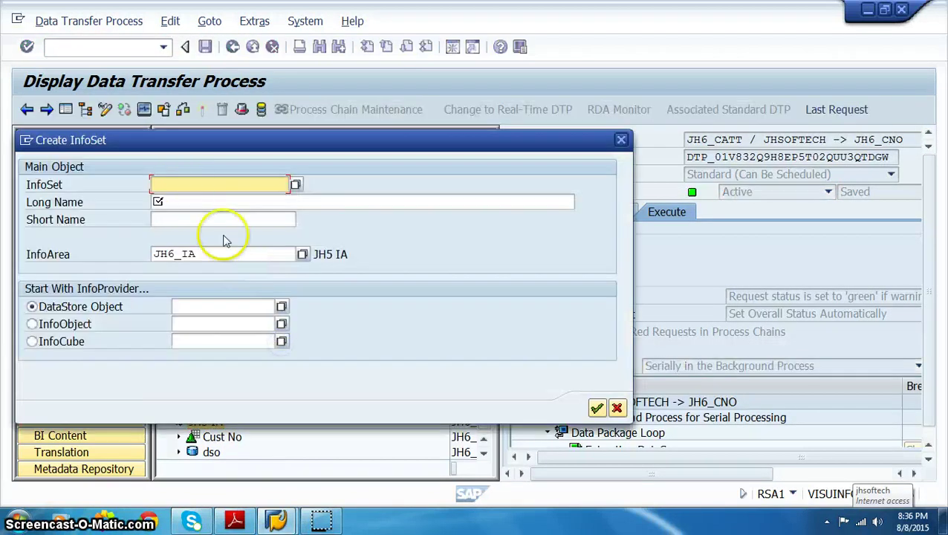
pyautogui.press('Down')
pyautogui.press('Tab')
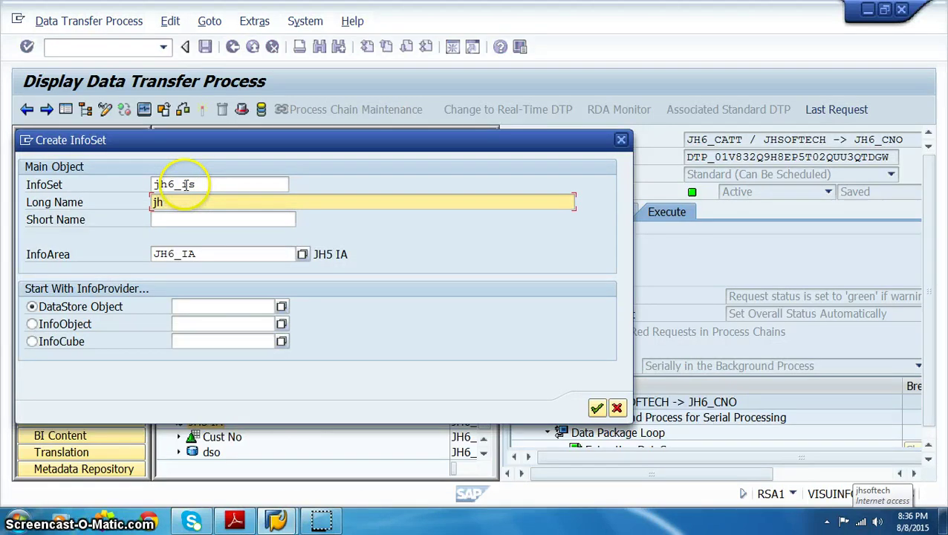
pyautogui.click(207, 183)
pyautogui.write('1')
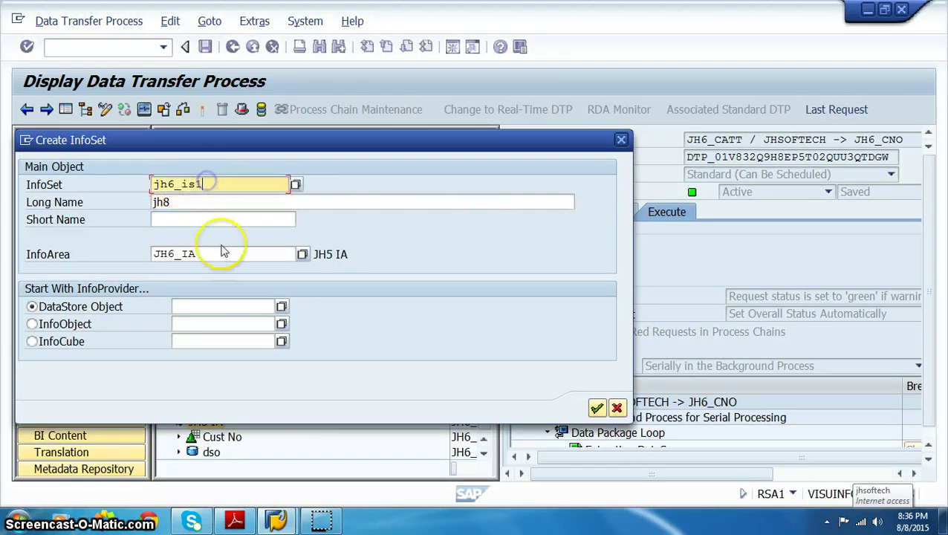
# Enter JH6_DSO as the DataStore object, choose InfoObject as the starting InfoProvider type, and look up InfoObjects matching jh6.
pyautogui.click(200, 318)
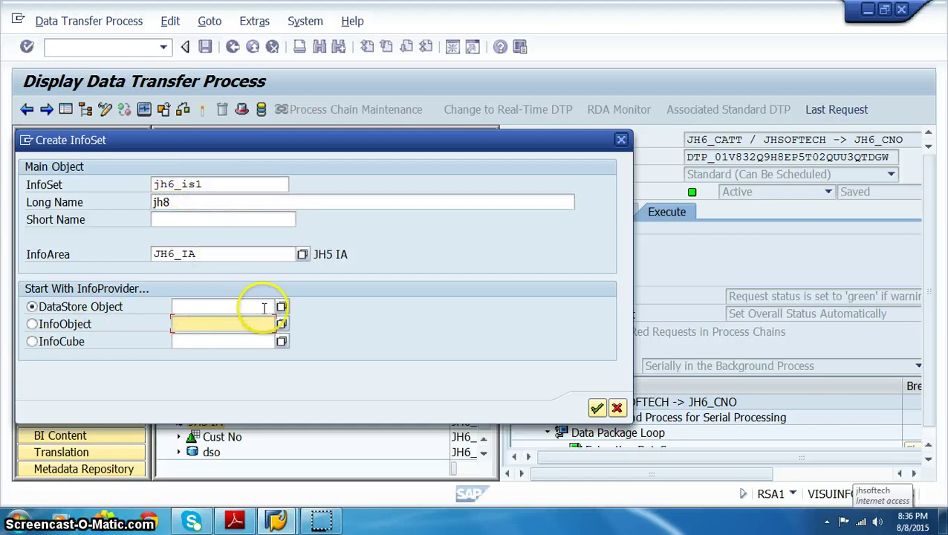
pyautogui.click(264, 308)
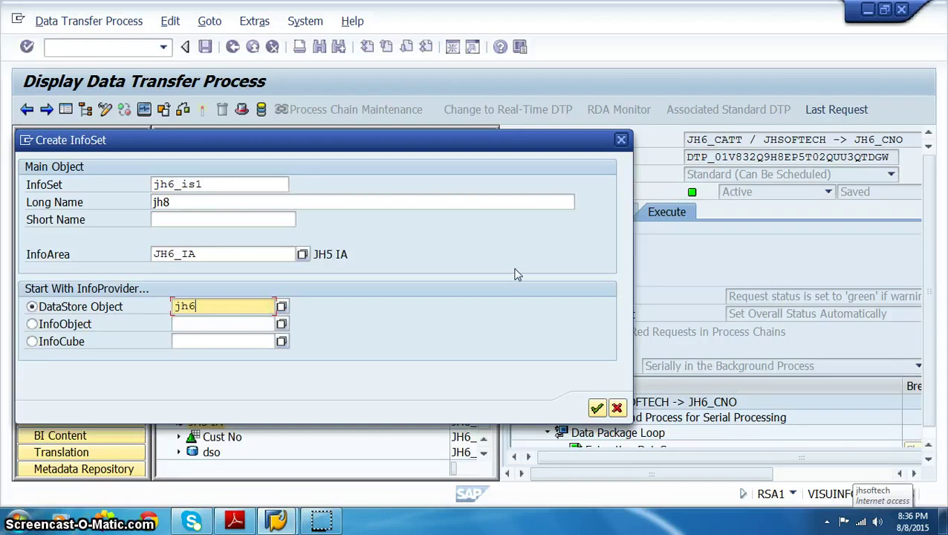
pyautogui.press('Return')
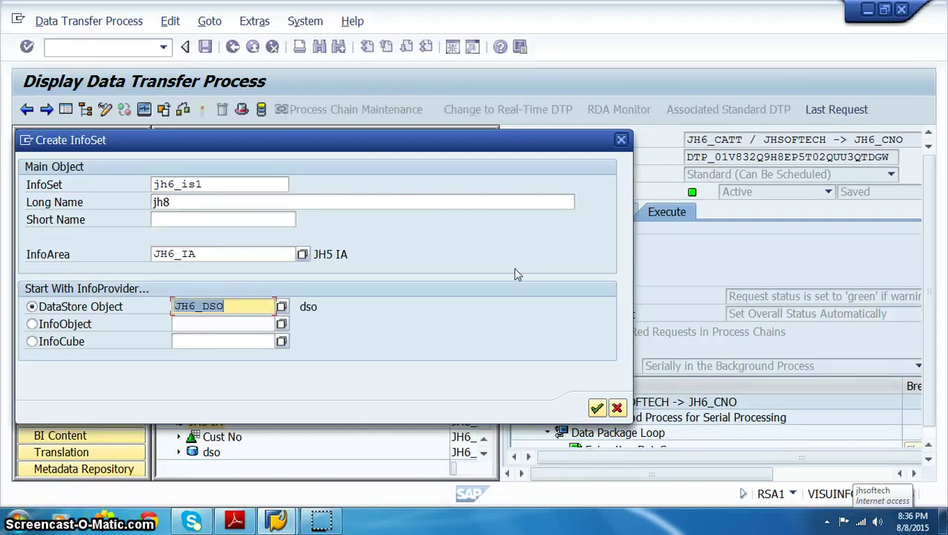
pyautogui.click(64, 332)
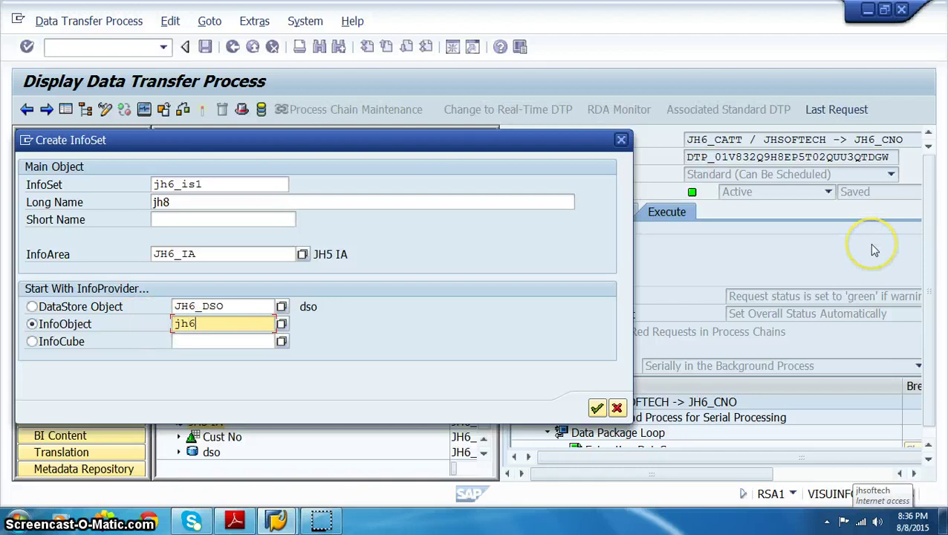
pyautogui.press('Return')
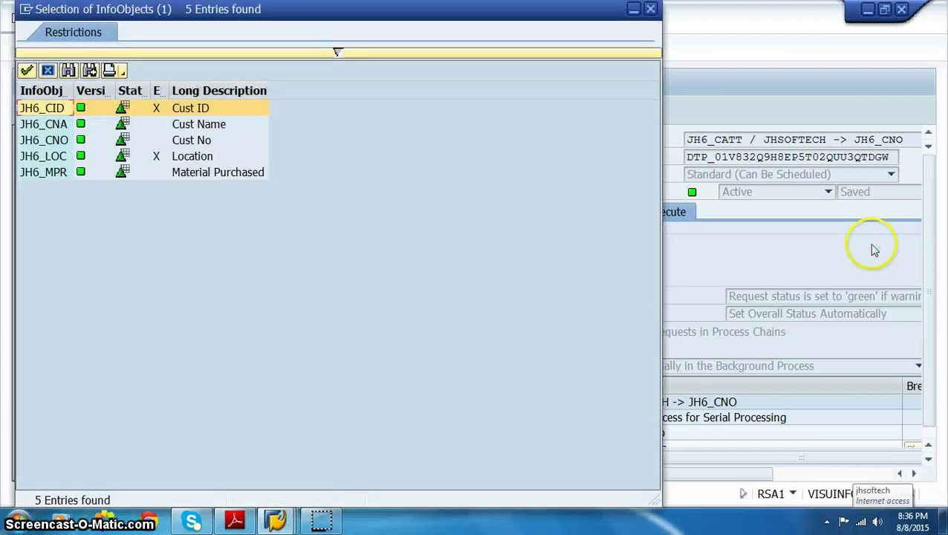